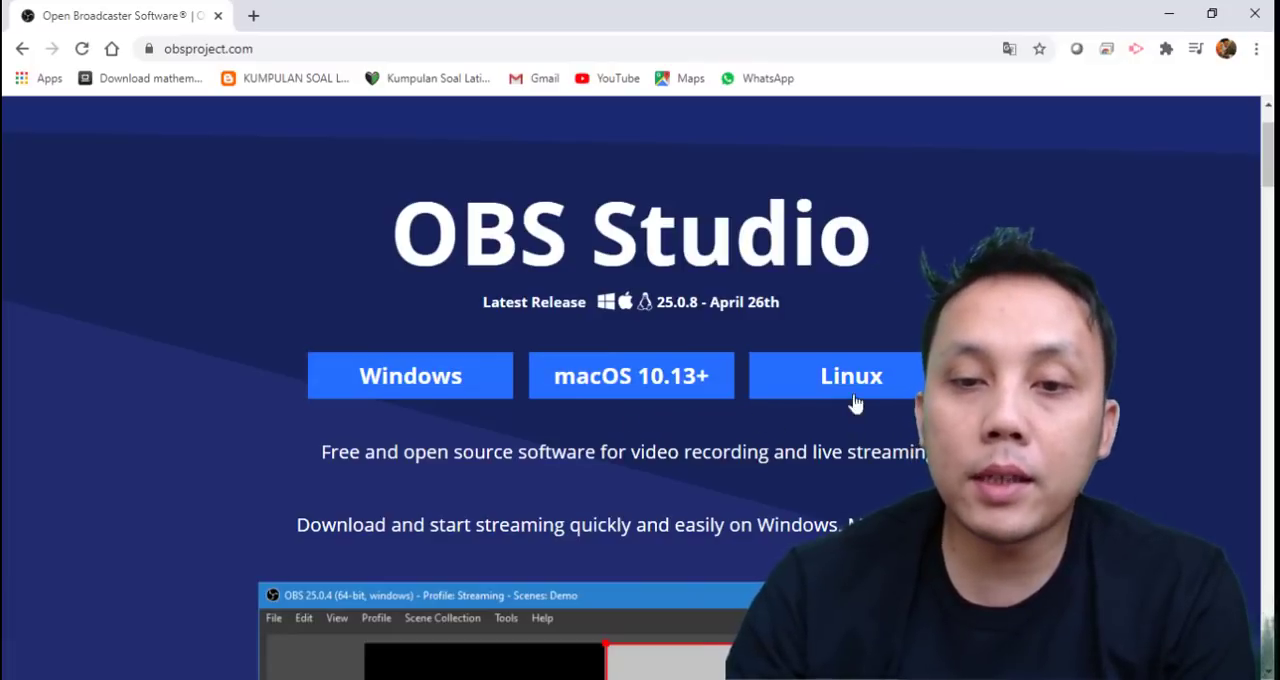
# Look over the OBS Studio home page, covering the operating system download choices, the program preview and the sponsors.
pyautogui.scroll(-3, 889, 411)
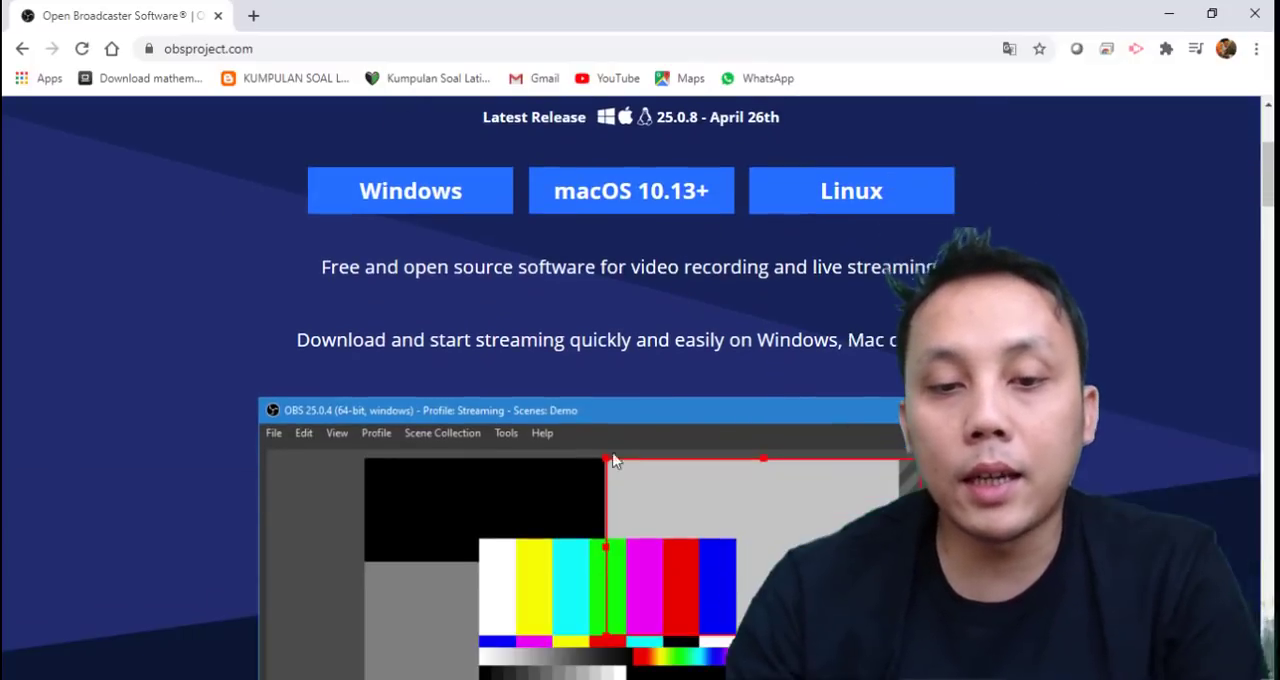
pyautogui.scroll(-4, 559, 465)
pyautogui.scroll(8, 645, 395)
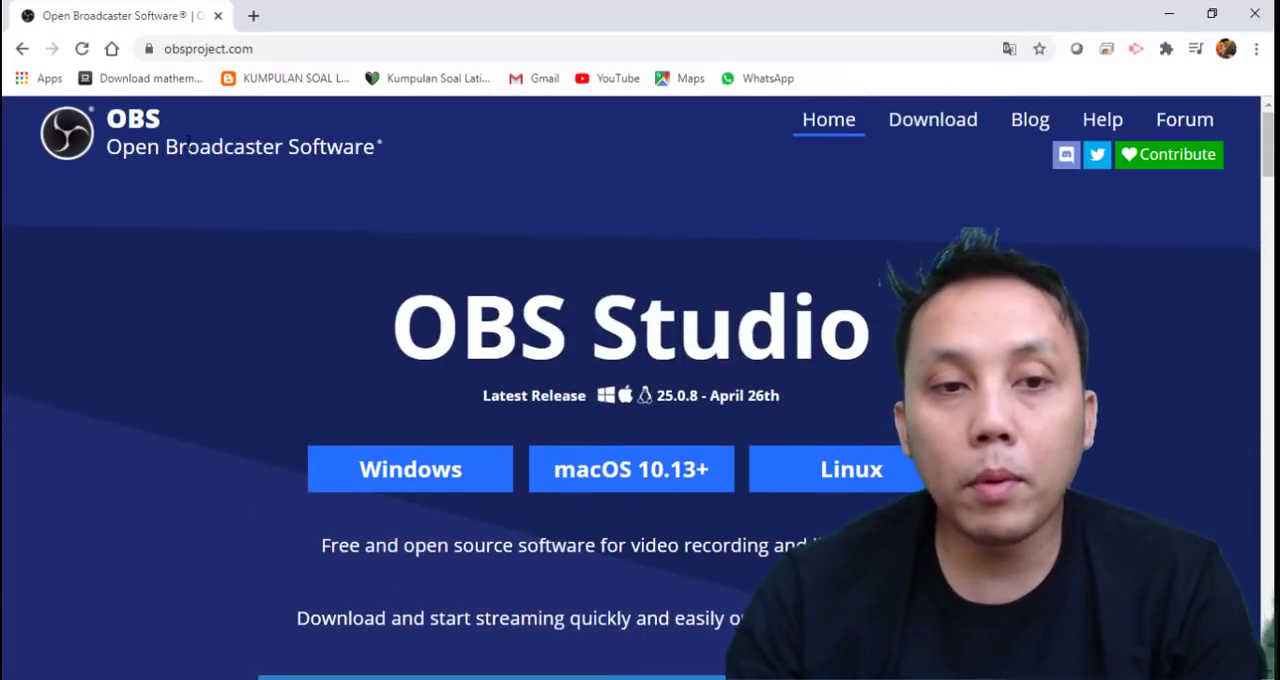
pyautogui.scroll(-4, 776, 393)
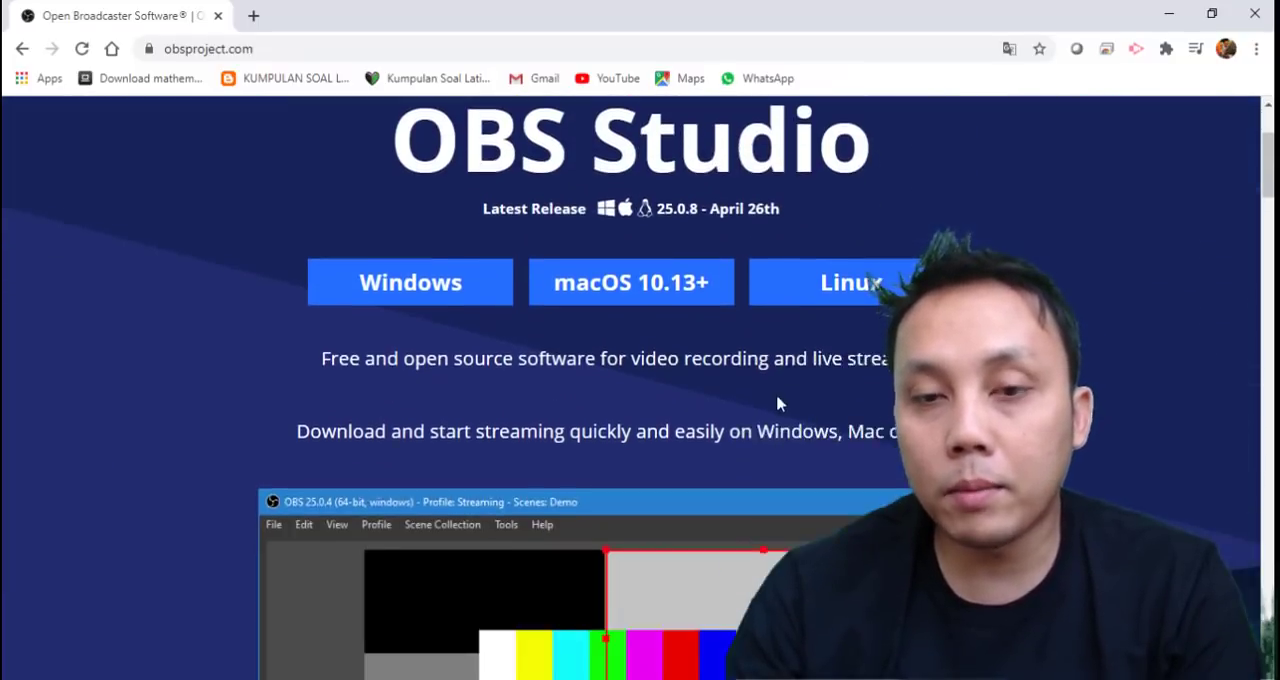
pyautogui.scroll(4, 858, 402)
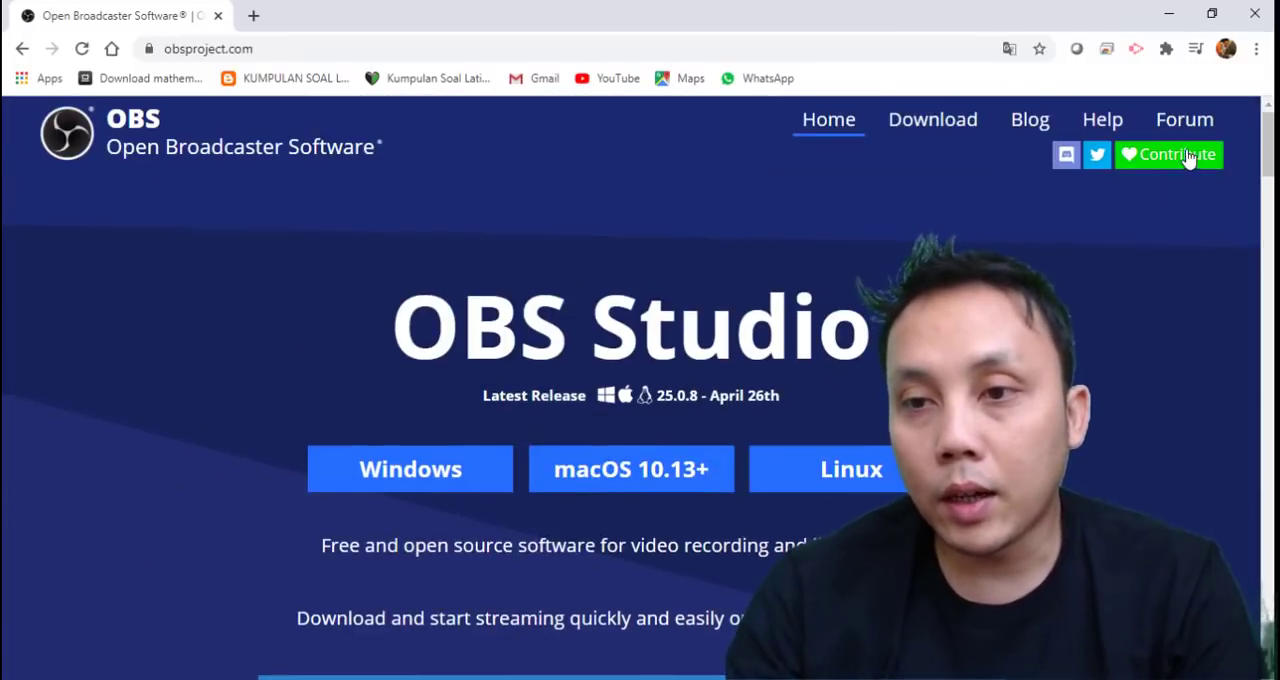
pyautogui.scroll(-2, 751, 414)
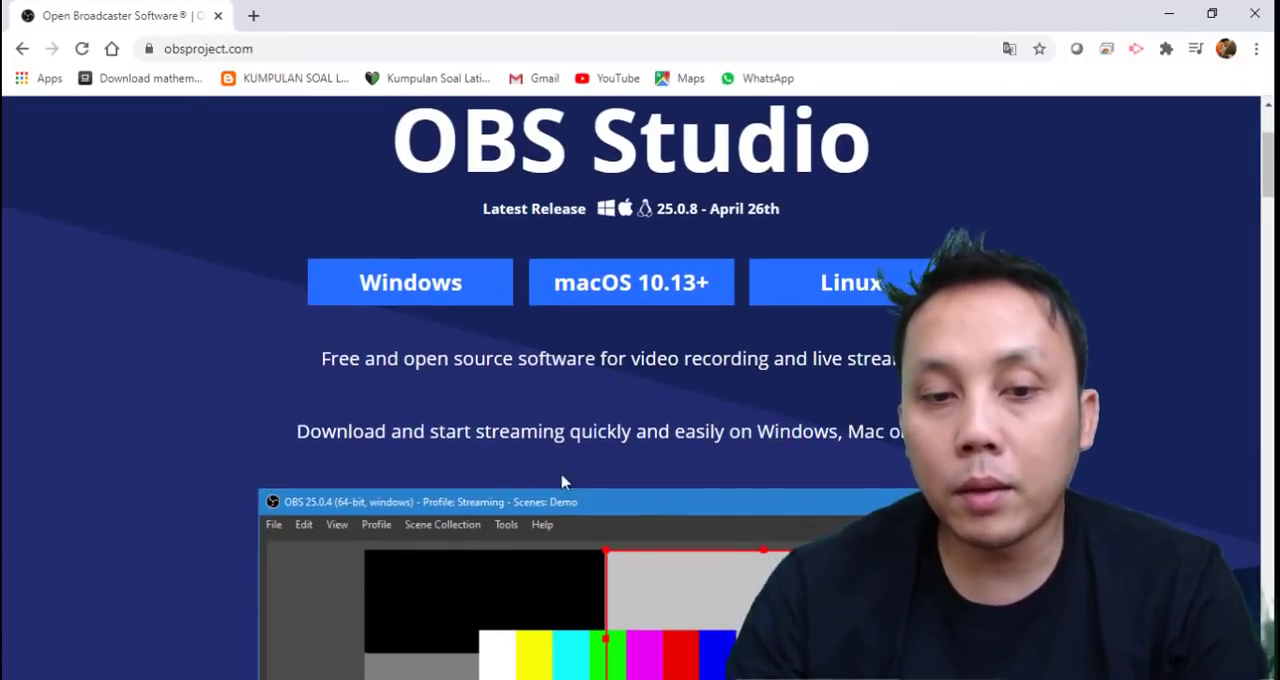
pyautogui.scroll(-3, 875, 300)
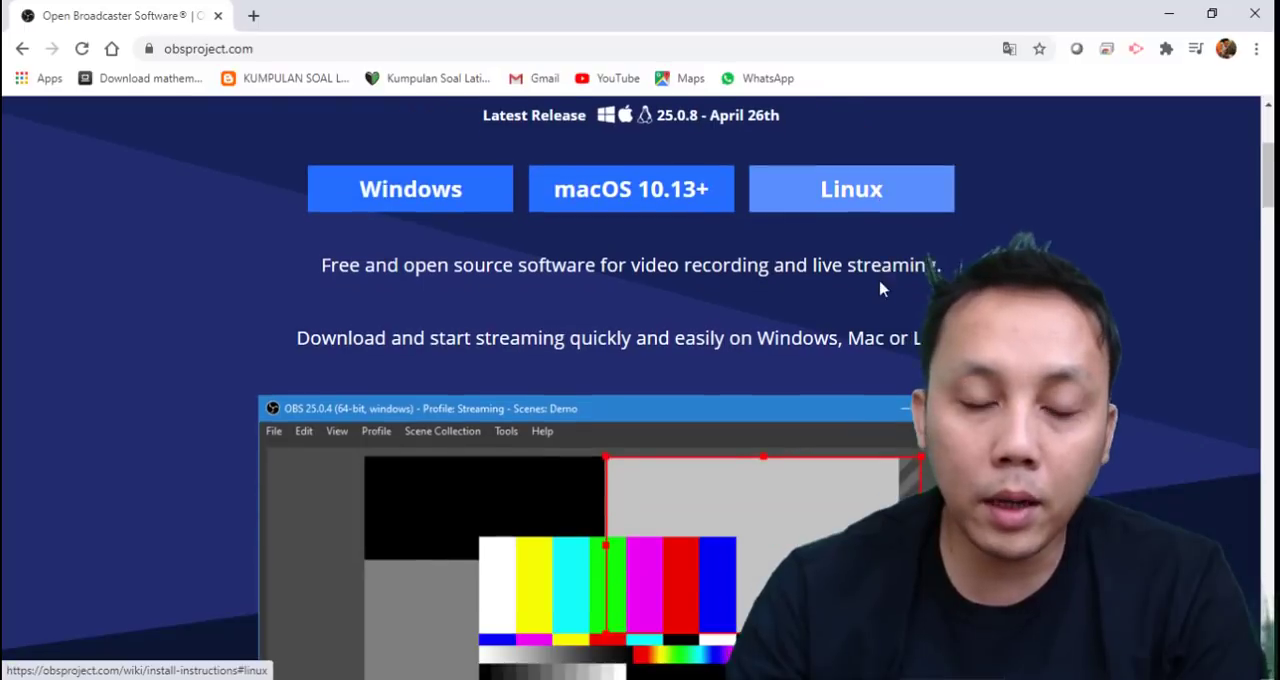
pyautogui.scroll(-5, 866, 312)
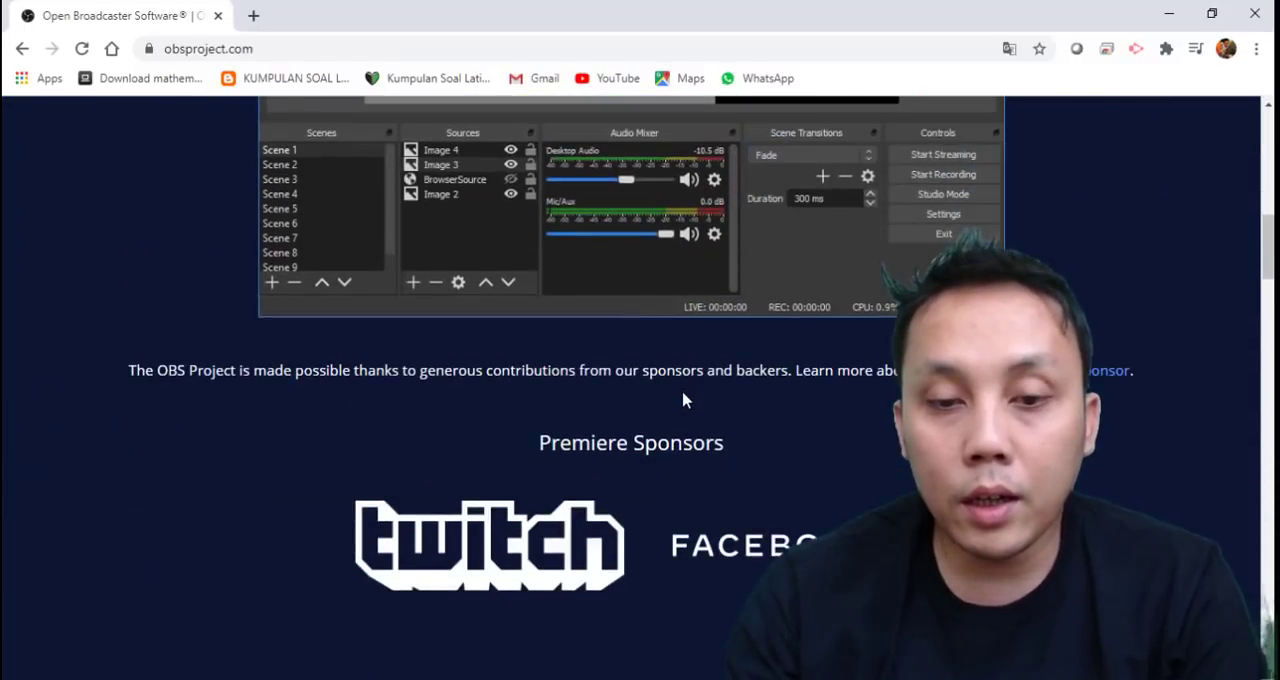
pyautogui.scroll(10, 679, 393)
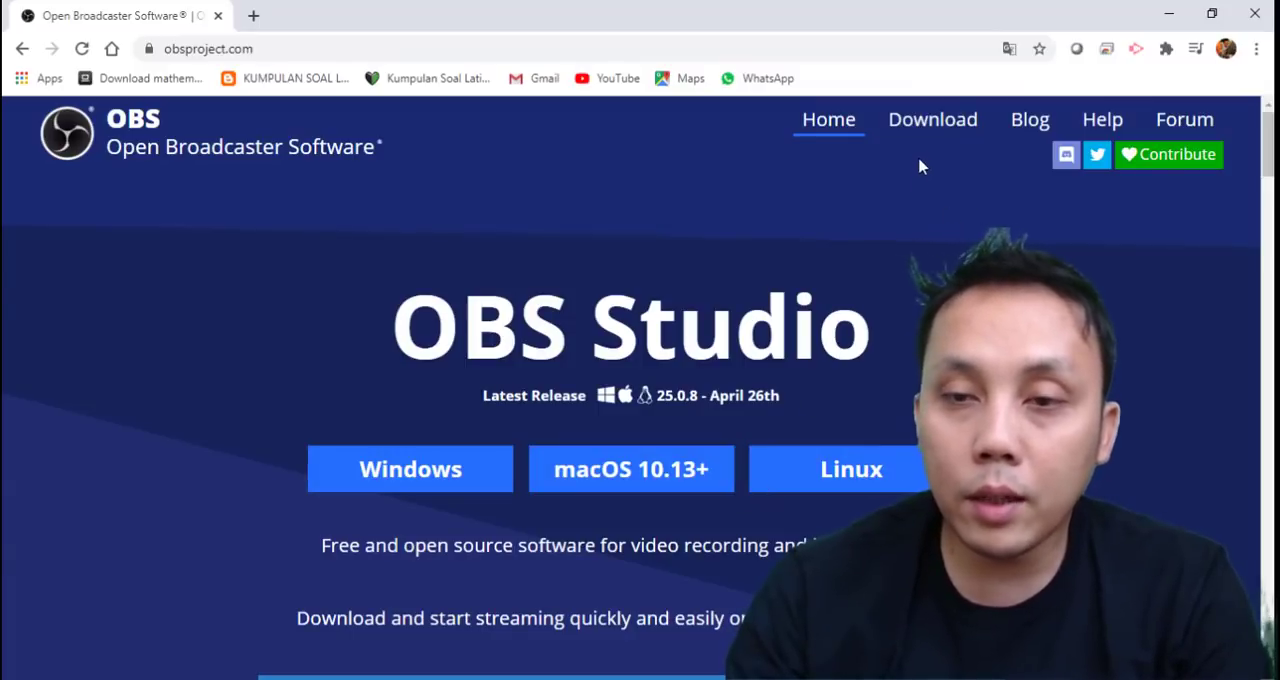
# Download the 64-bit Windows installer of OBS Studio 25.0.8 from the site's Download page, overwriting the existing copy.
pyautogui.click(926, 130)
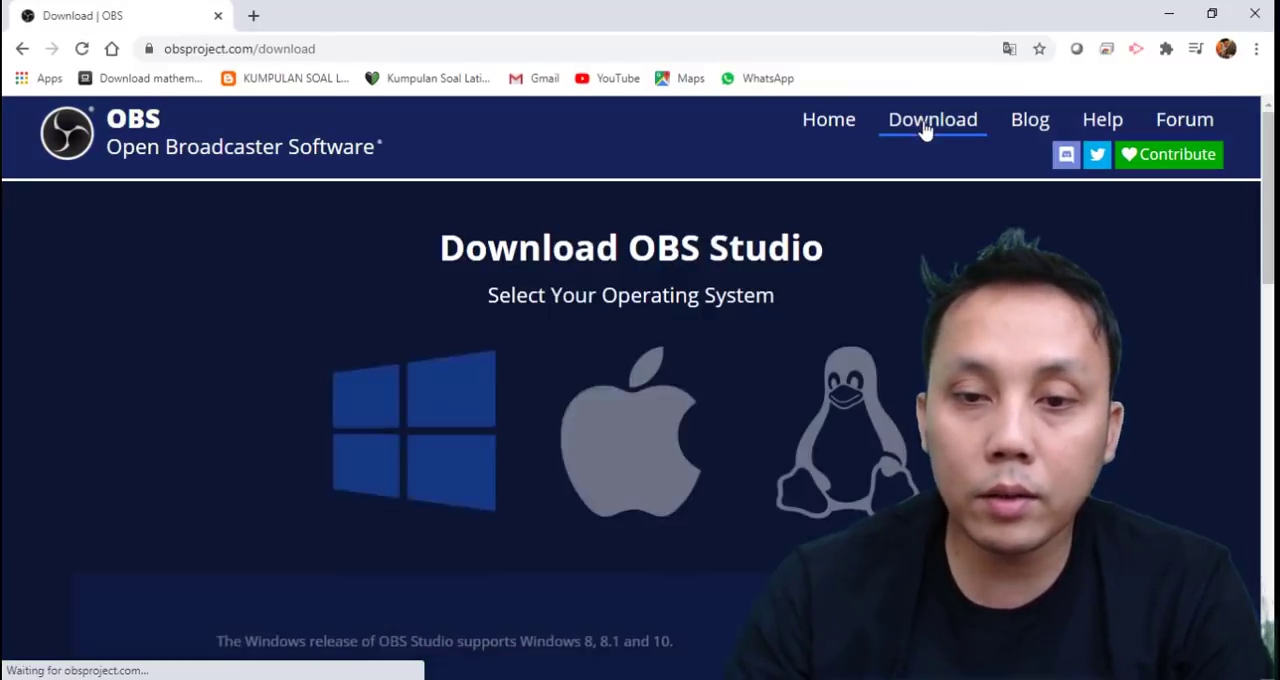
pyautogui.scroll(-2, 803, 380)
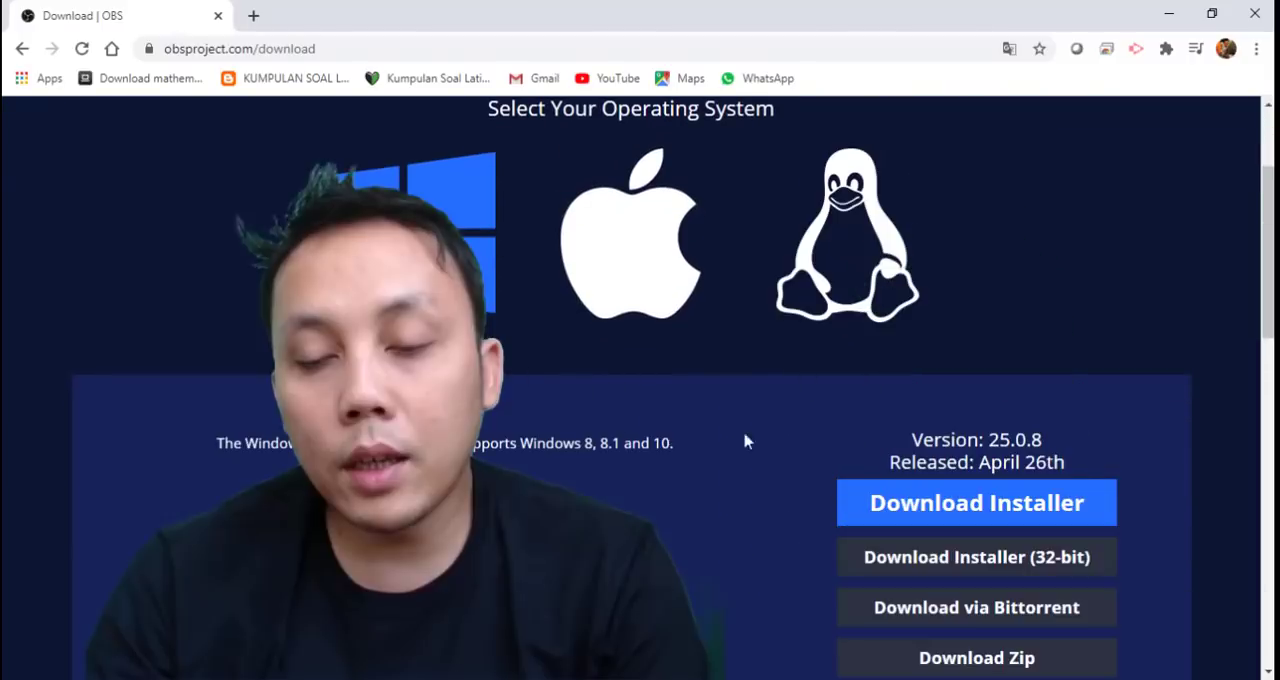
pyautogui.scroll(-1, 1097, 467)
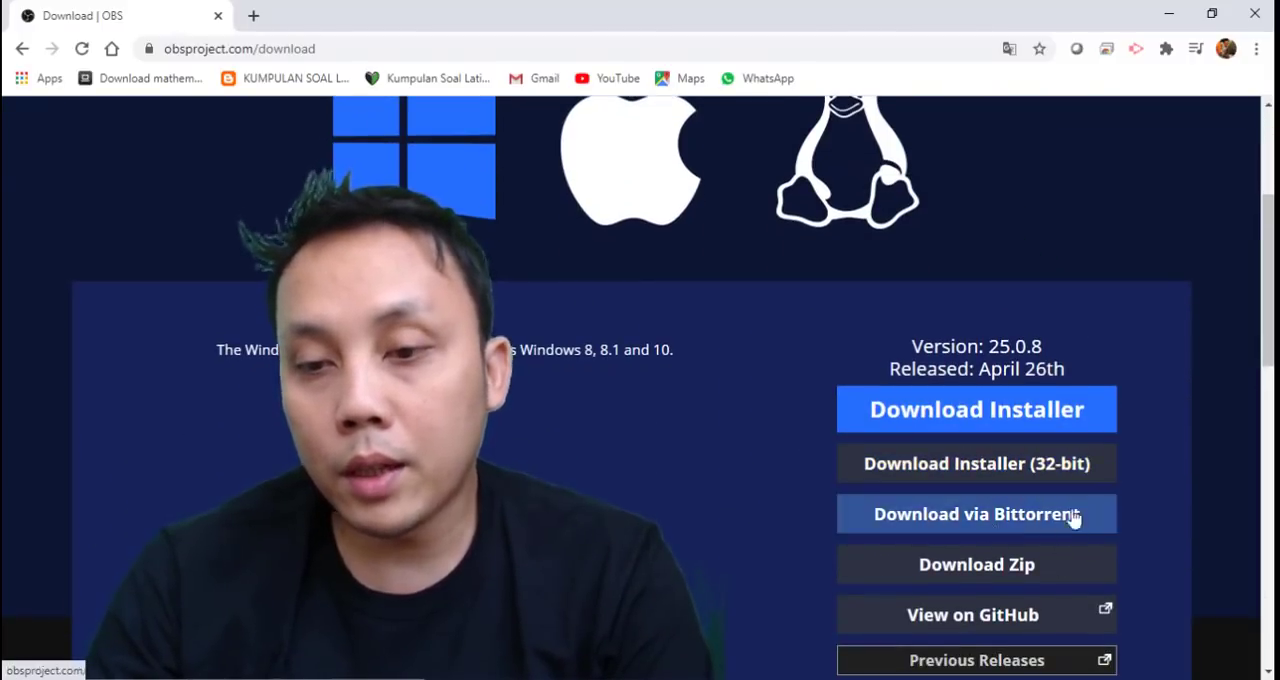
pyautogui.scroll(3, 697, 446)
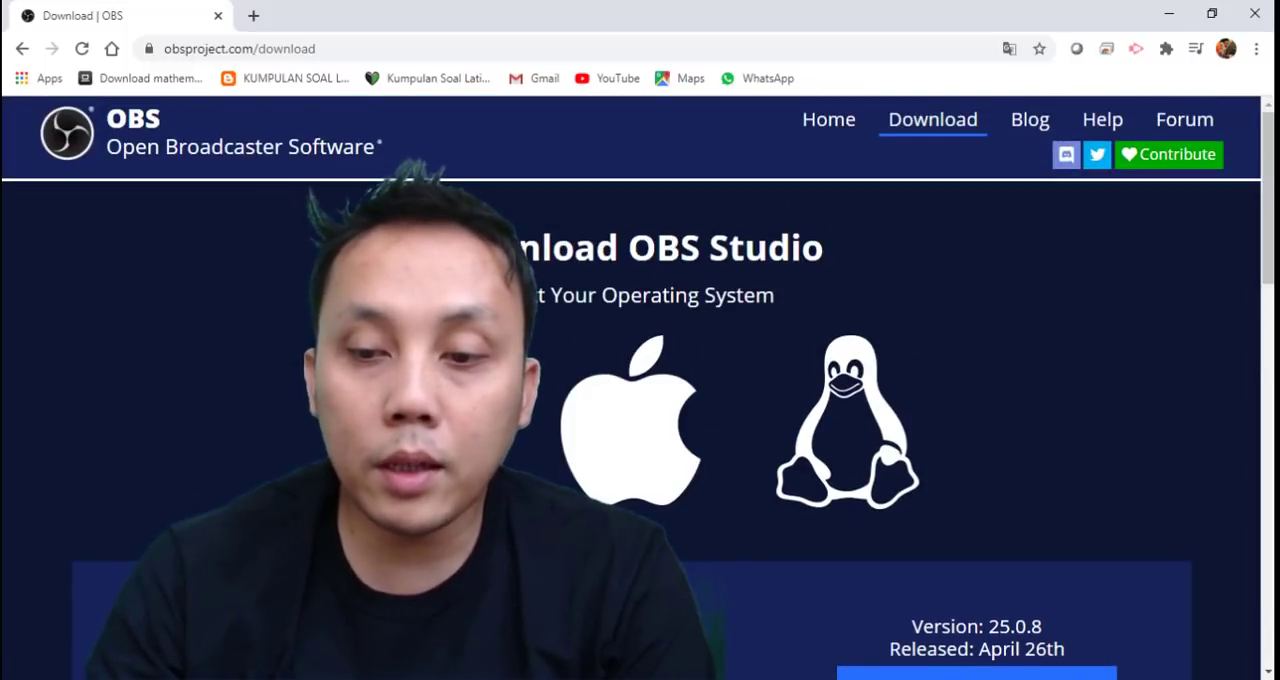
pyautogui.scroll(-3, 965, 537)
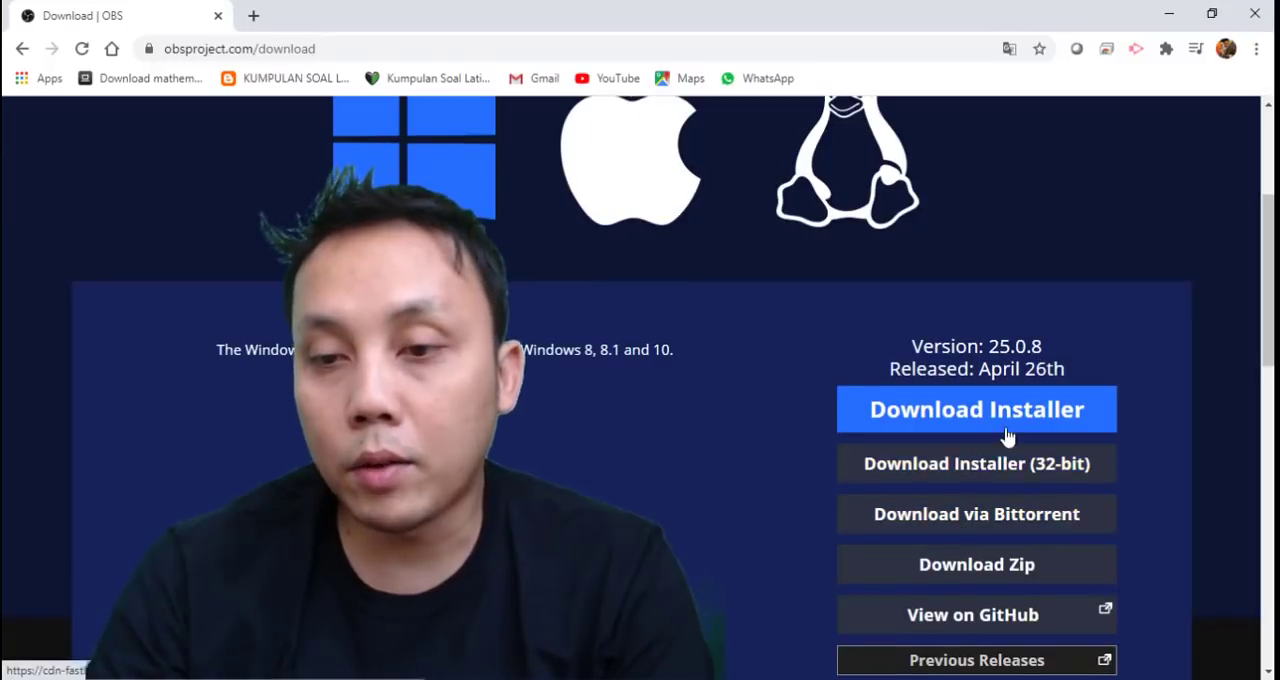
pyautogui.click(1003, 430)
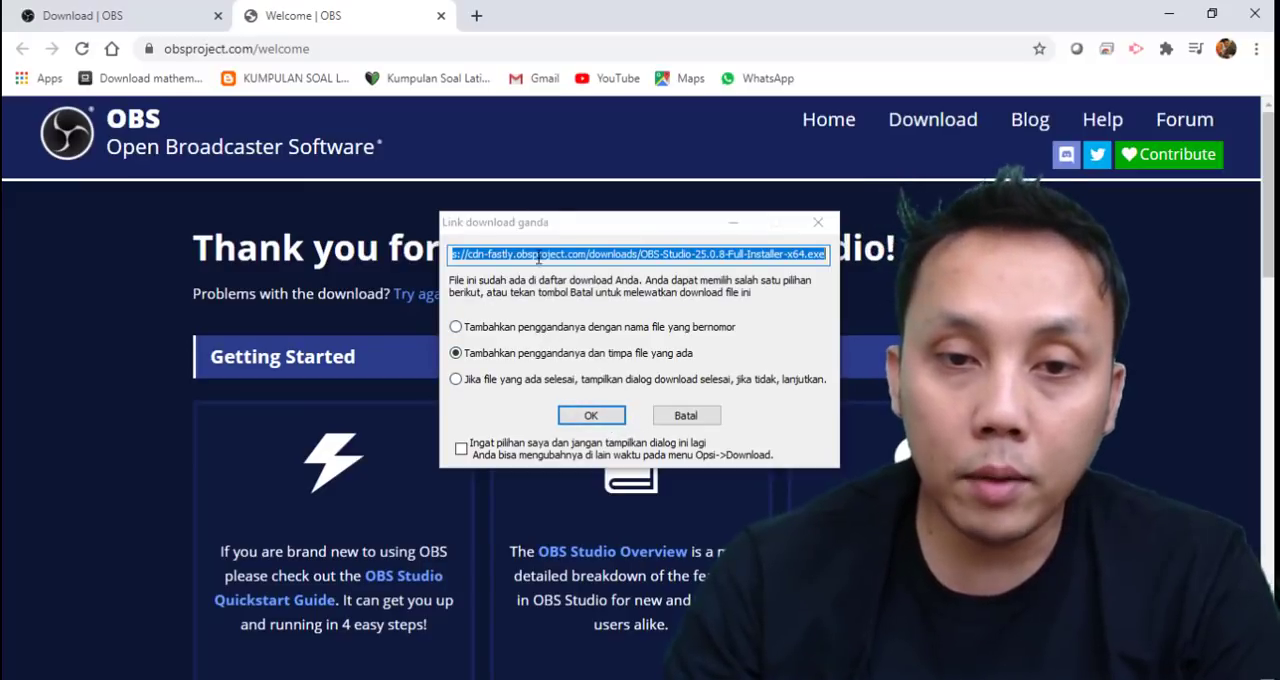
pyautogui.click(540, 255)
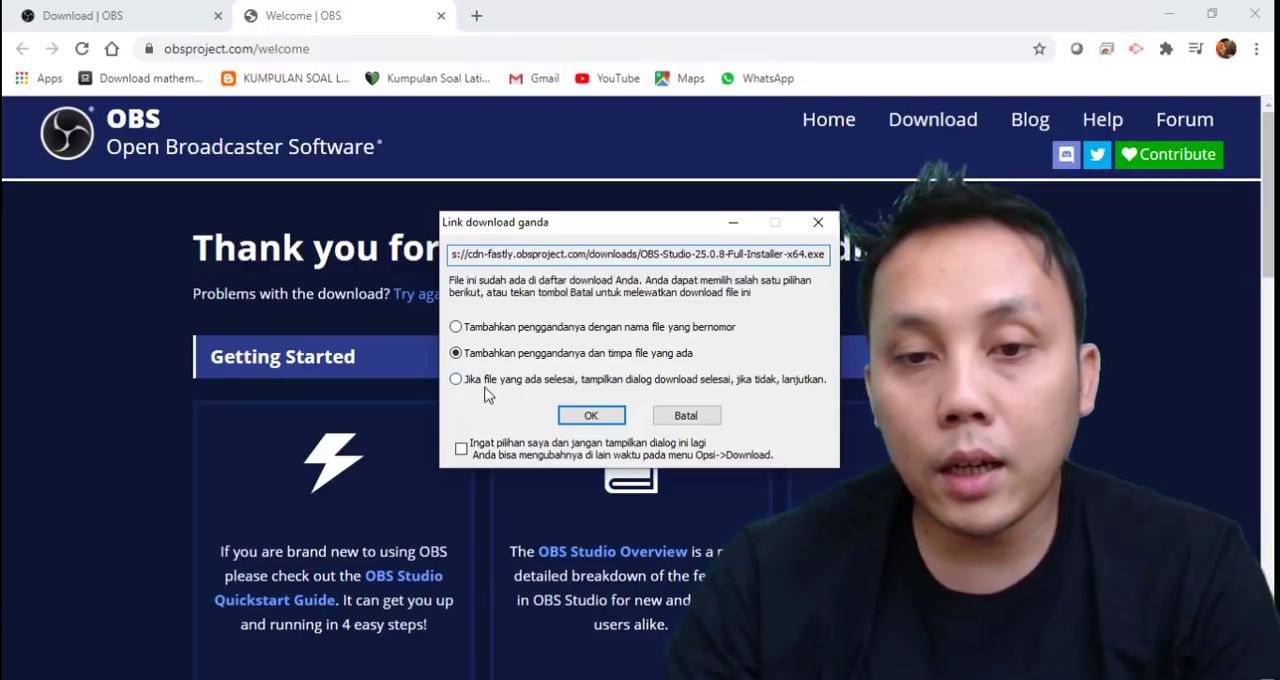
pyautogui.click(591, 416)
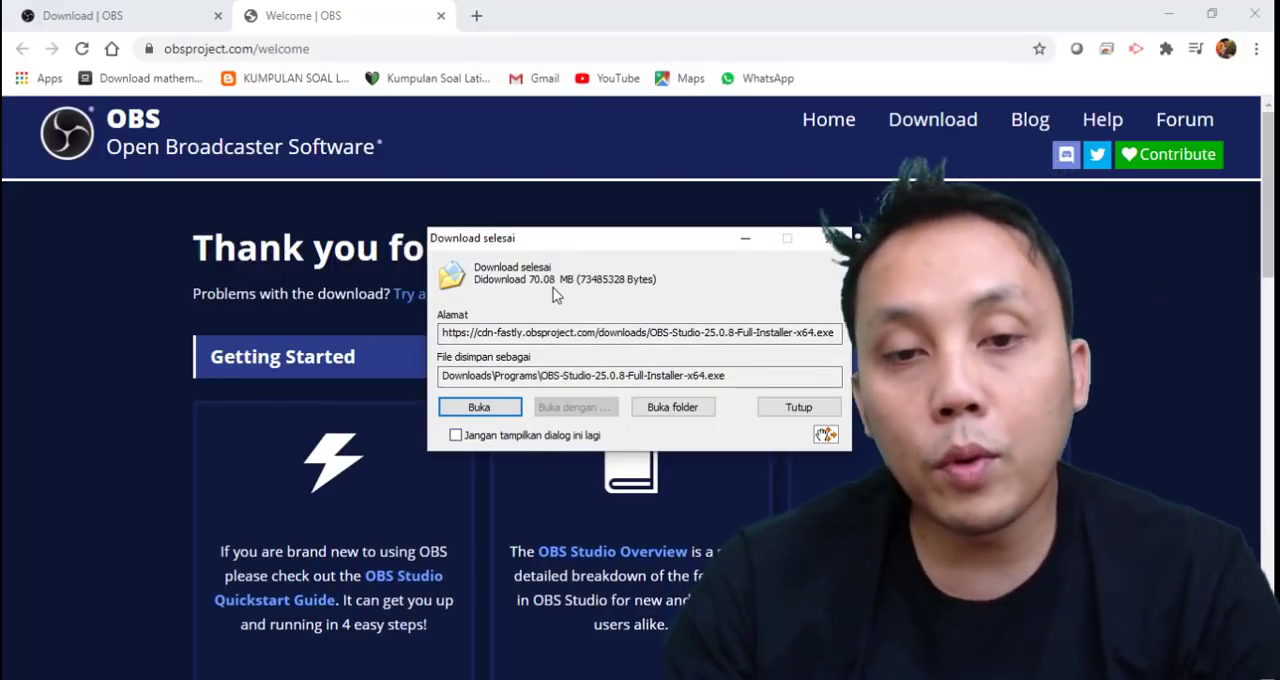
# Run the downloaded installer and install OBS Studio 25.0.8 in C:\Program Files\obs-studio, launching the program on completion.
pyautogui.click(479, 410)
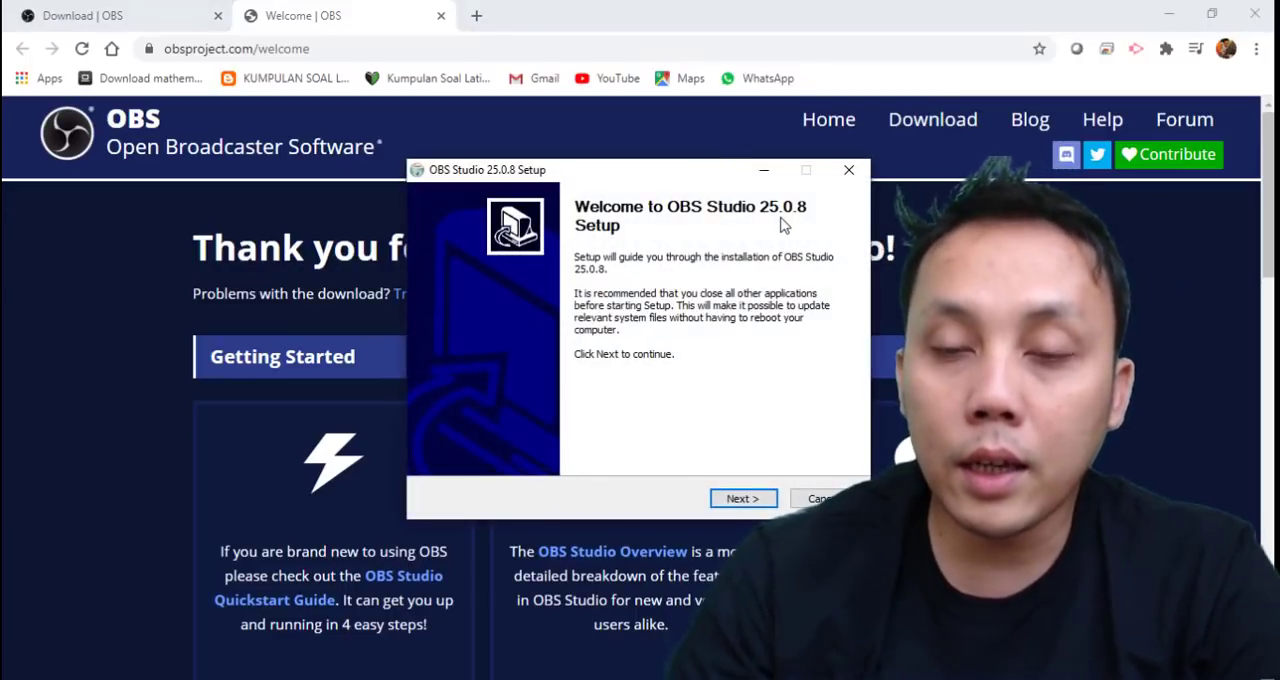
pyautogui.click(742, 499)
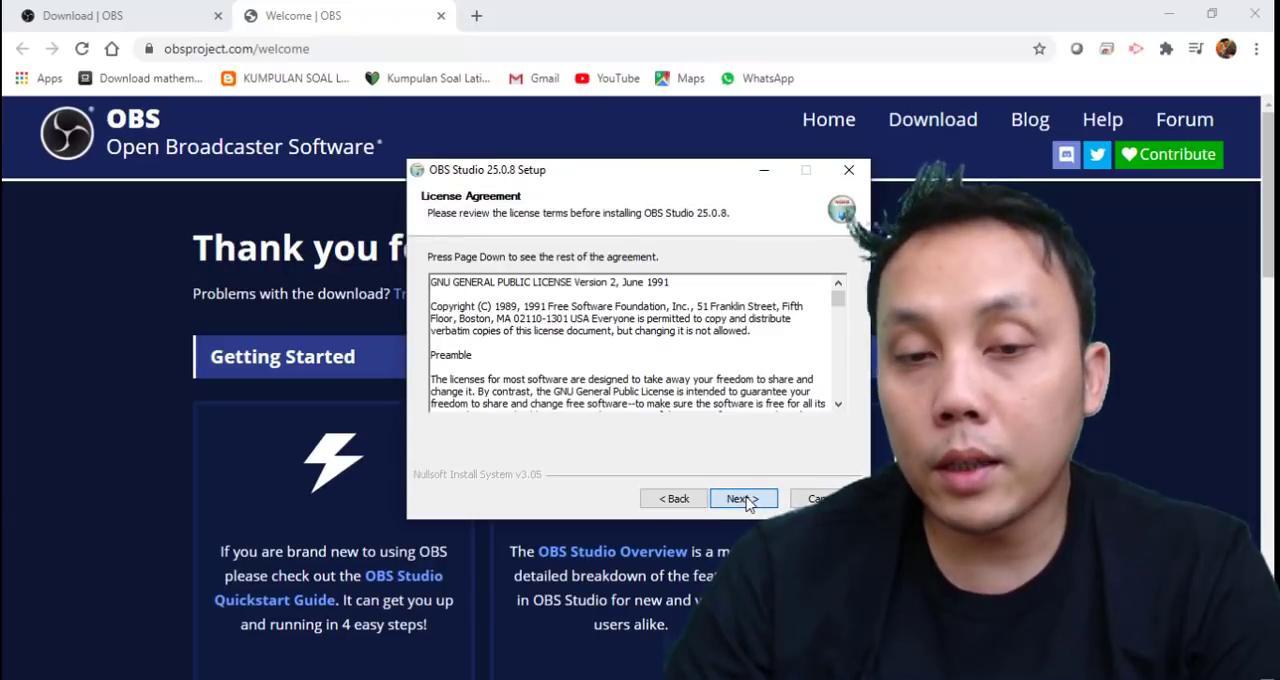
pyautogui.click(744, 499)
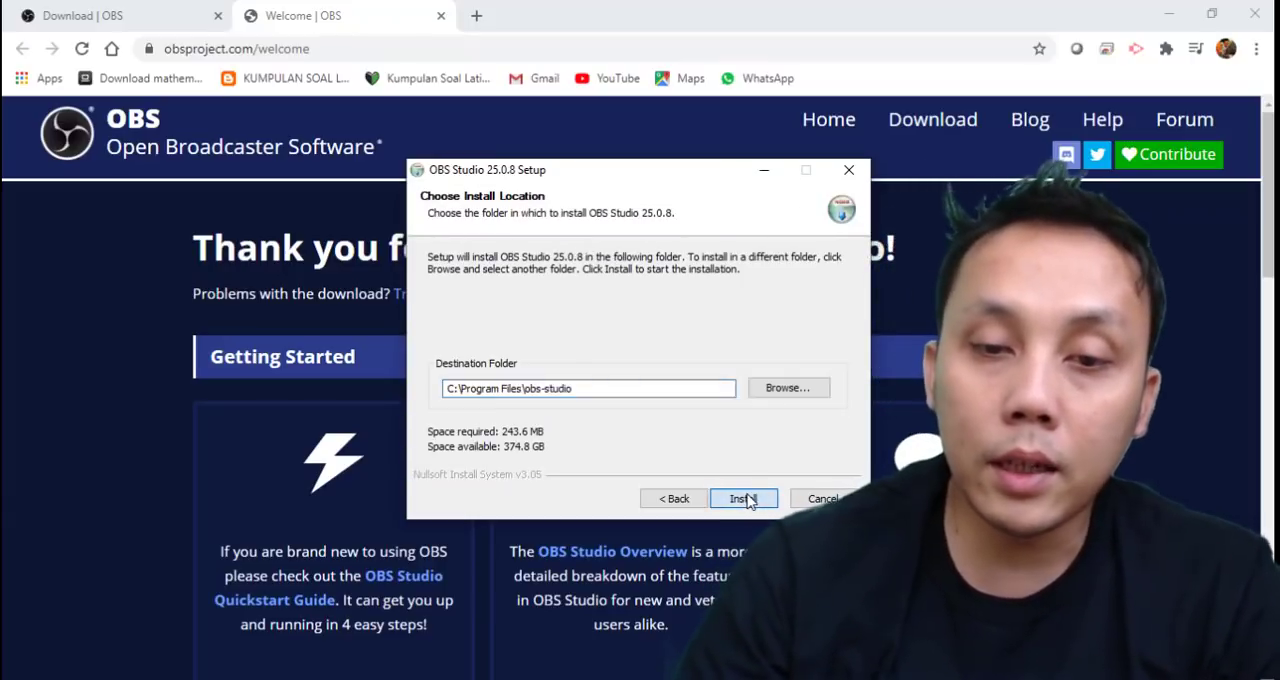
pyautogui.click(744, 499)
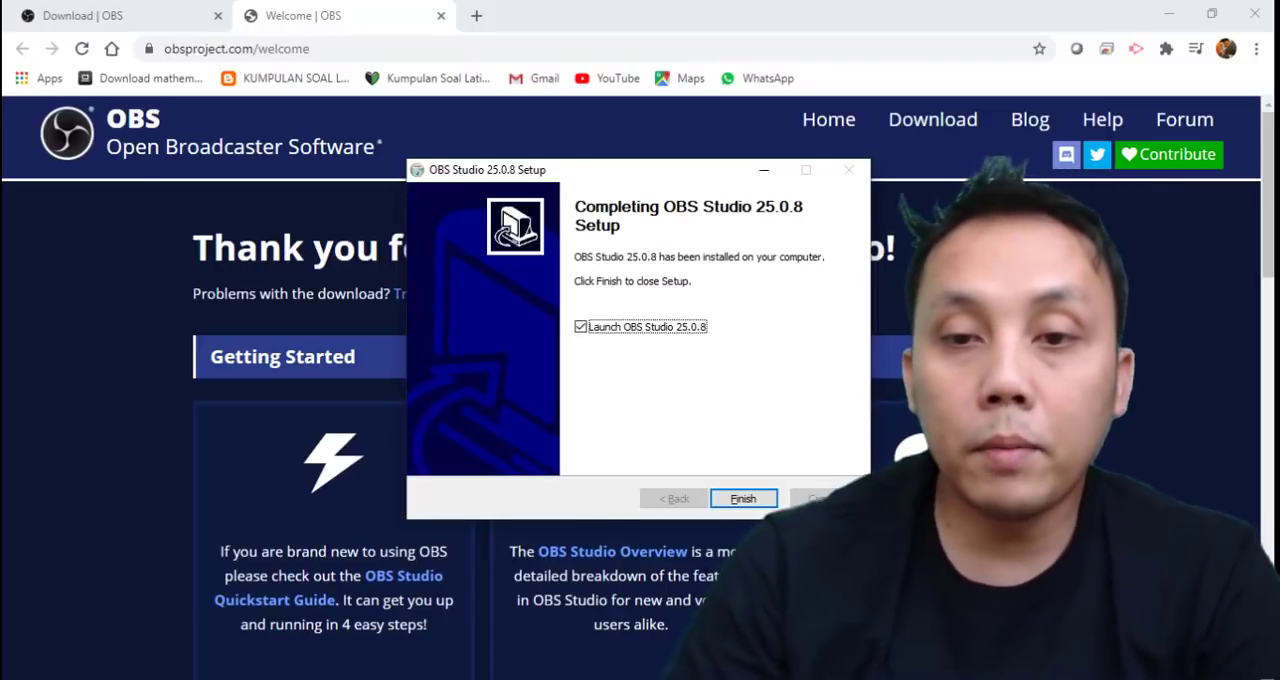
pyautogui.click(743, 499)
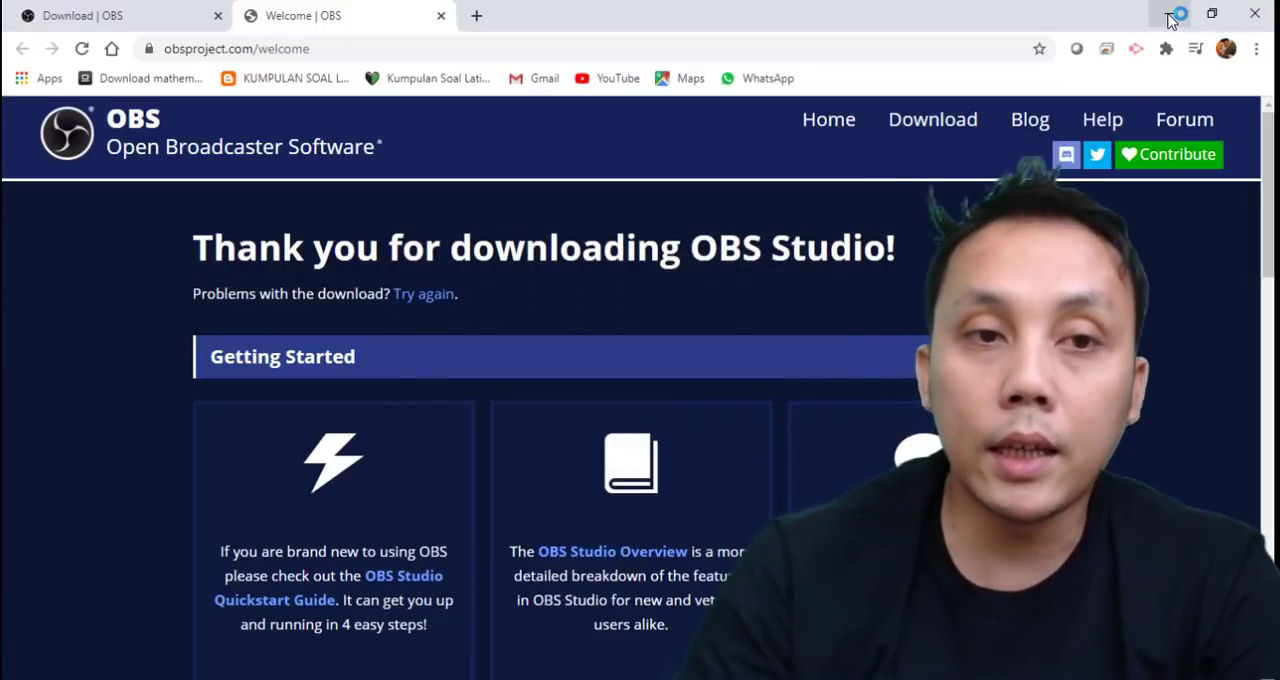
# Minimize the browser, open OBS Studio from its desktop shortcut and maximize its window.
pyautogui.click(1171, 20)
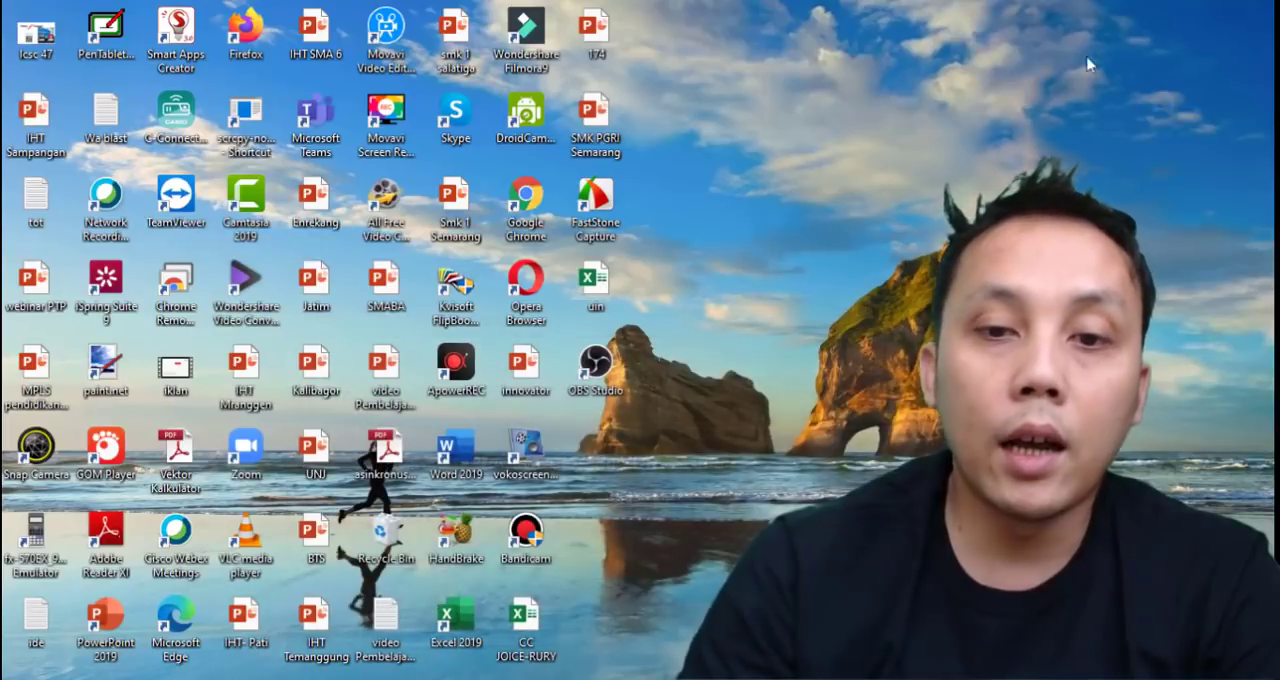
pyautogui.doubleClick(598, 385)
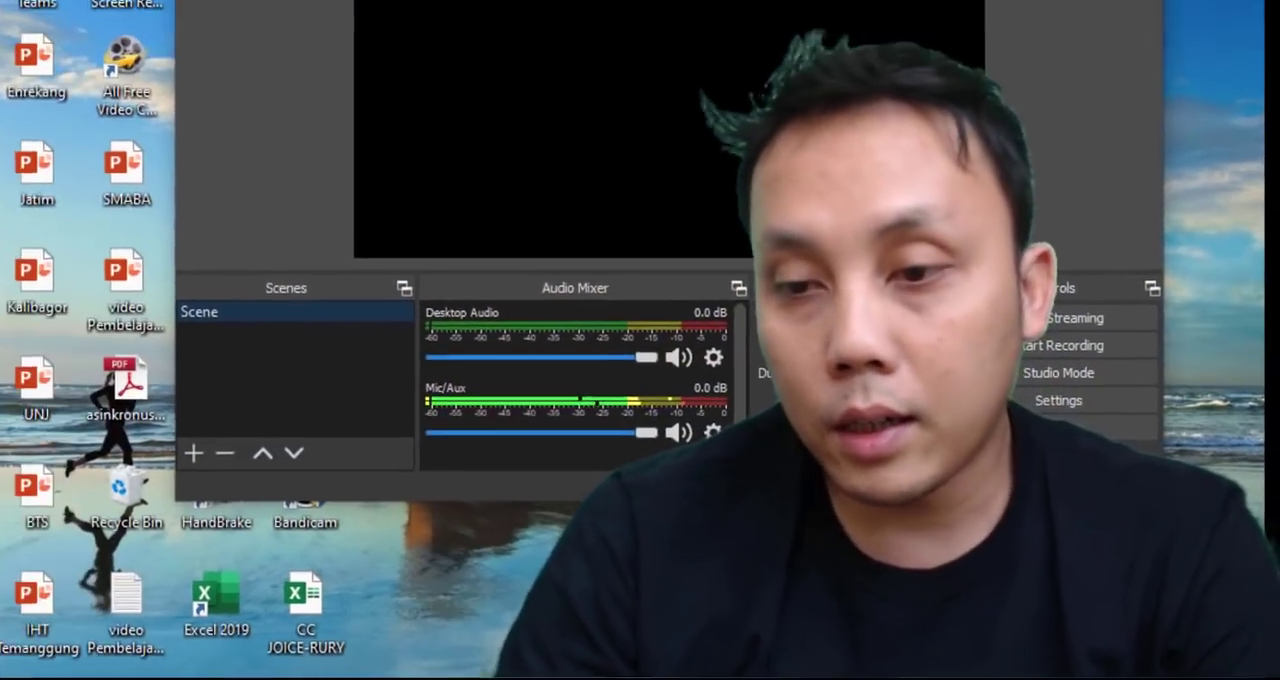
pyautogui.click(1106, 34)
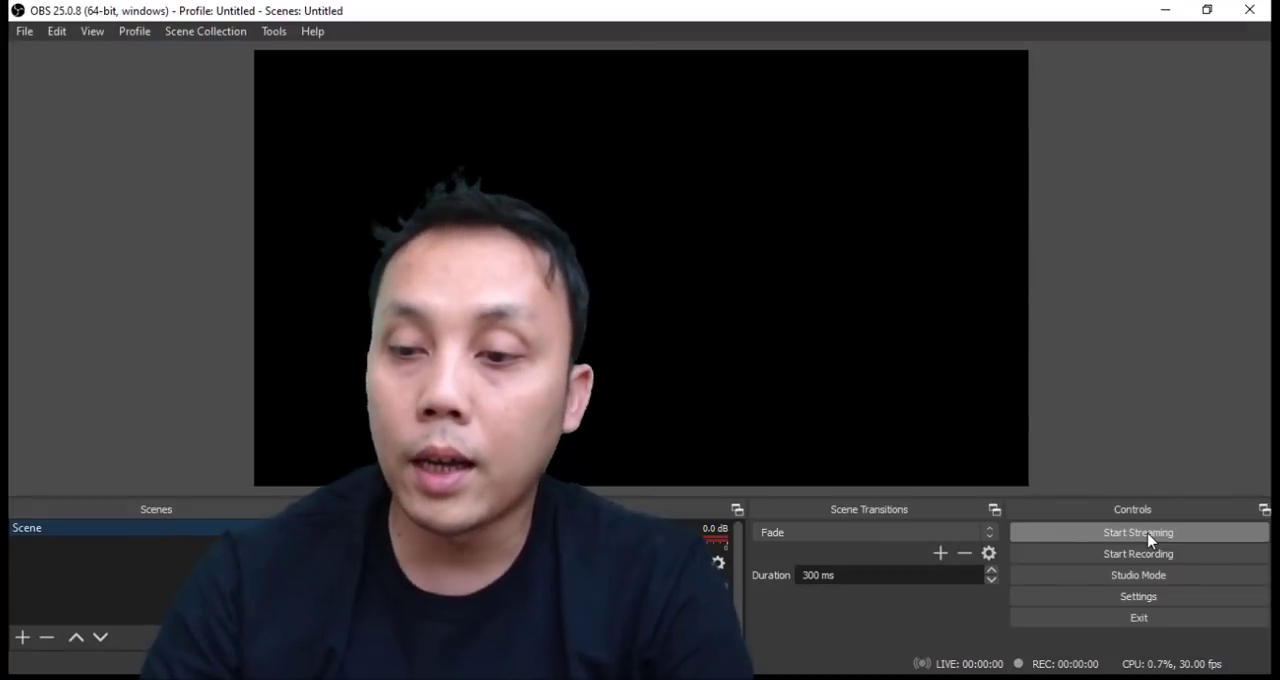
# Turn on Studio Mode, and take a brief look at the General settings before closing them.
pyautogui.click(1163, 586)
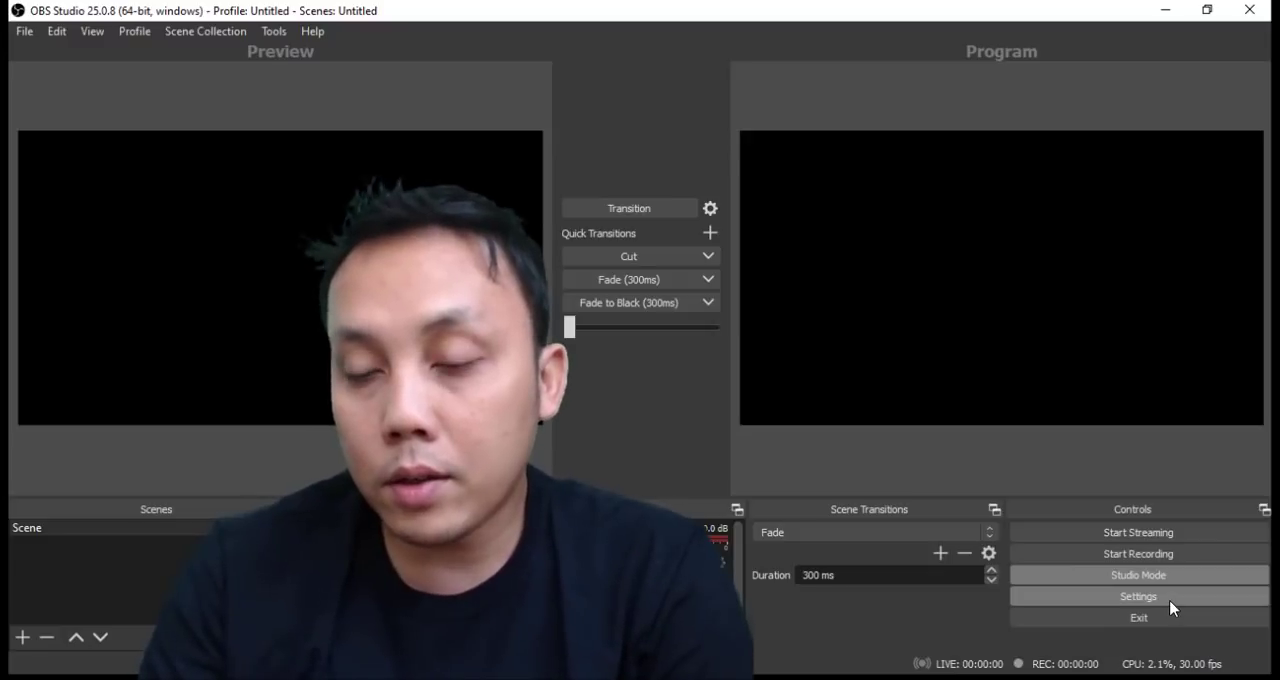
pyautogui.click(1171, 602)
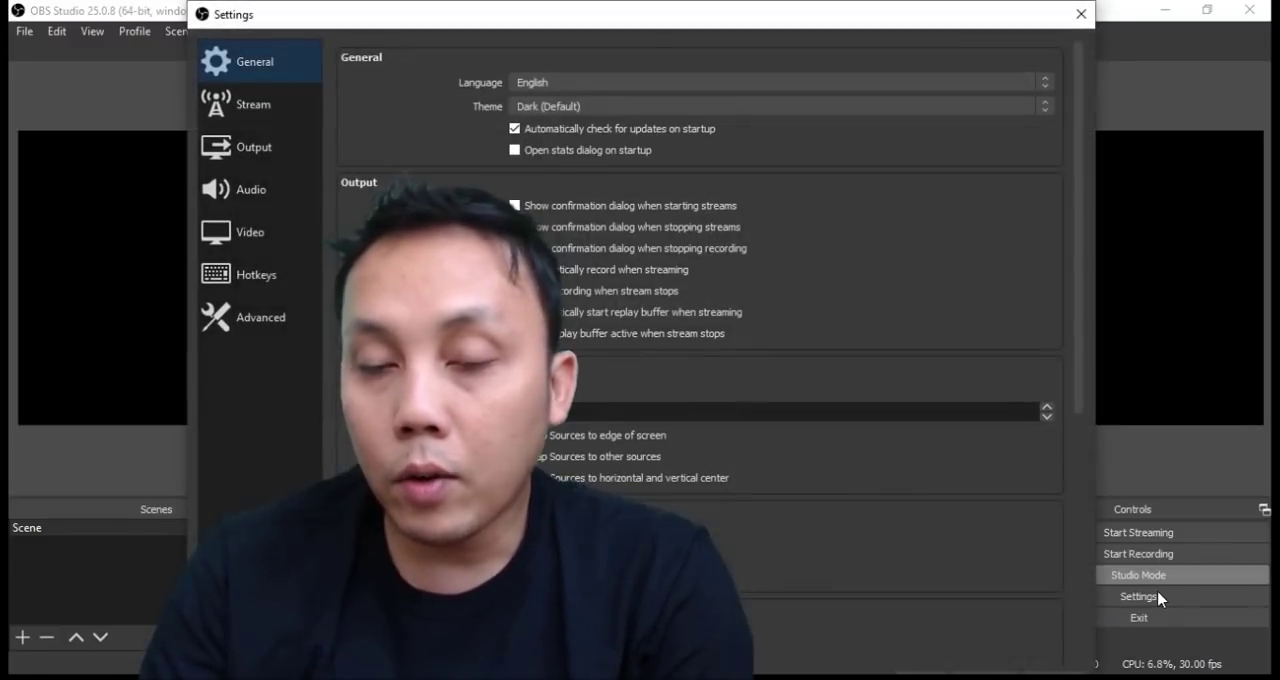
pyautogui.click(1078, 15)
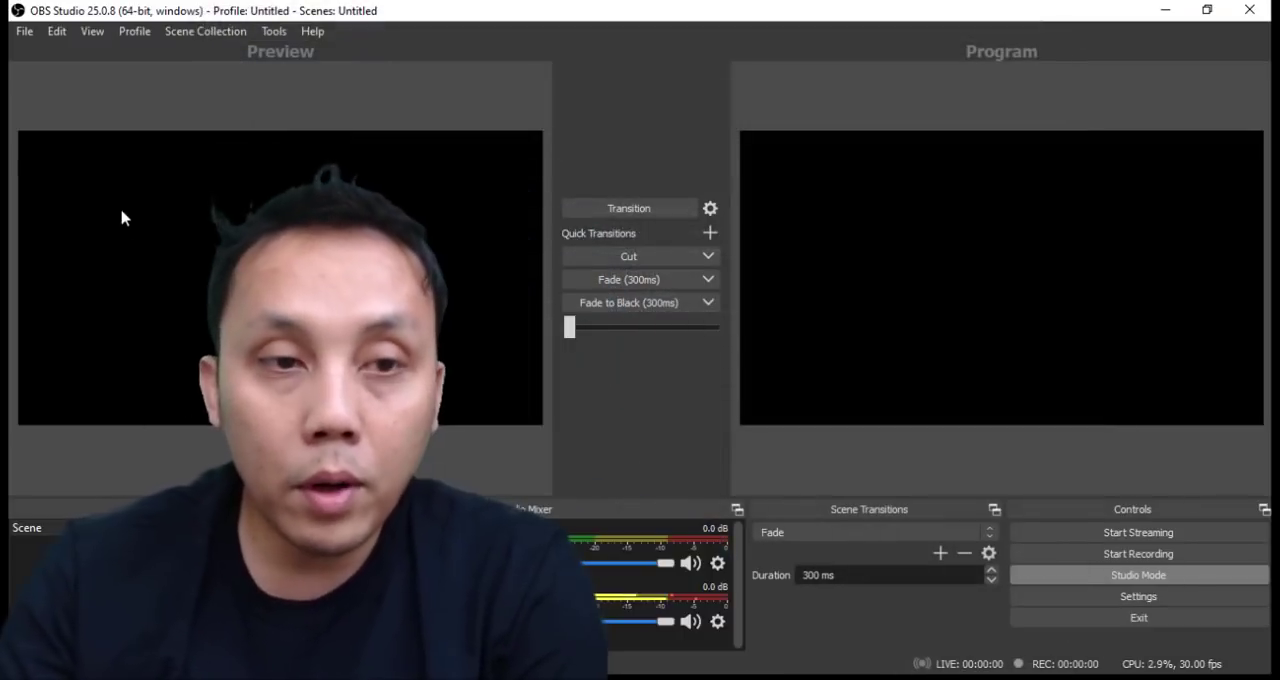
pyautogui.click(20, 31)
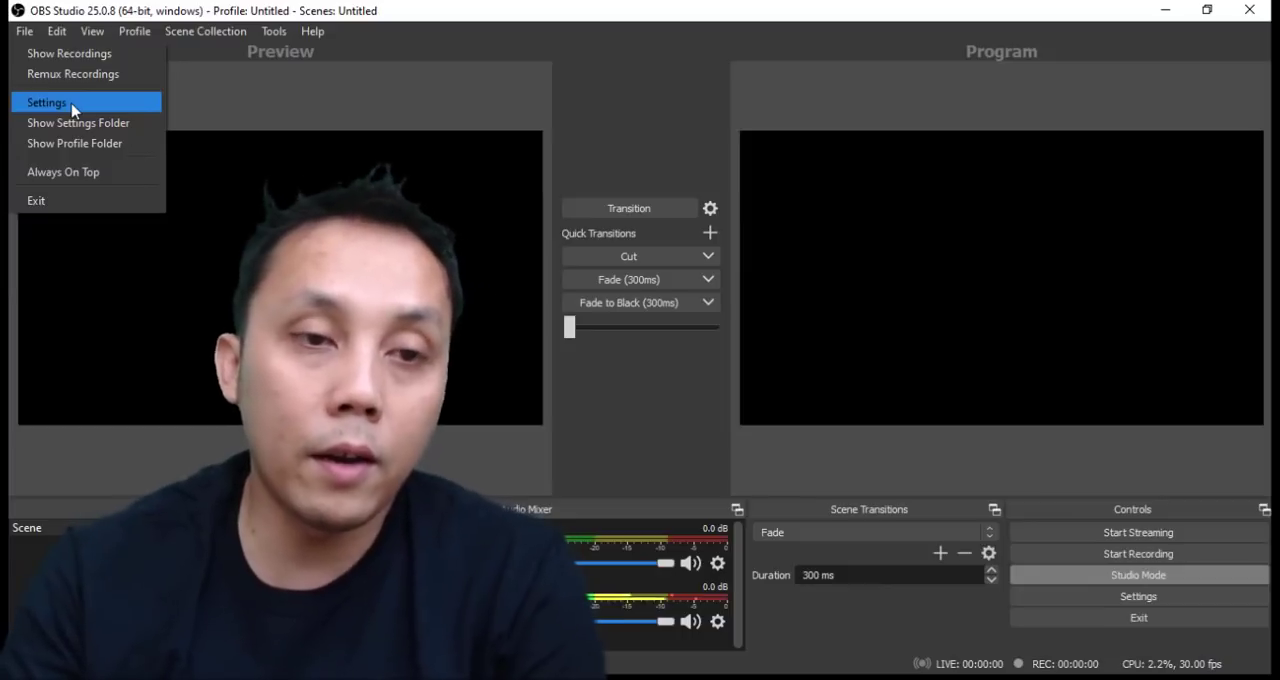
pyautogui.click(334, 105)
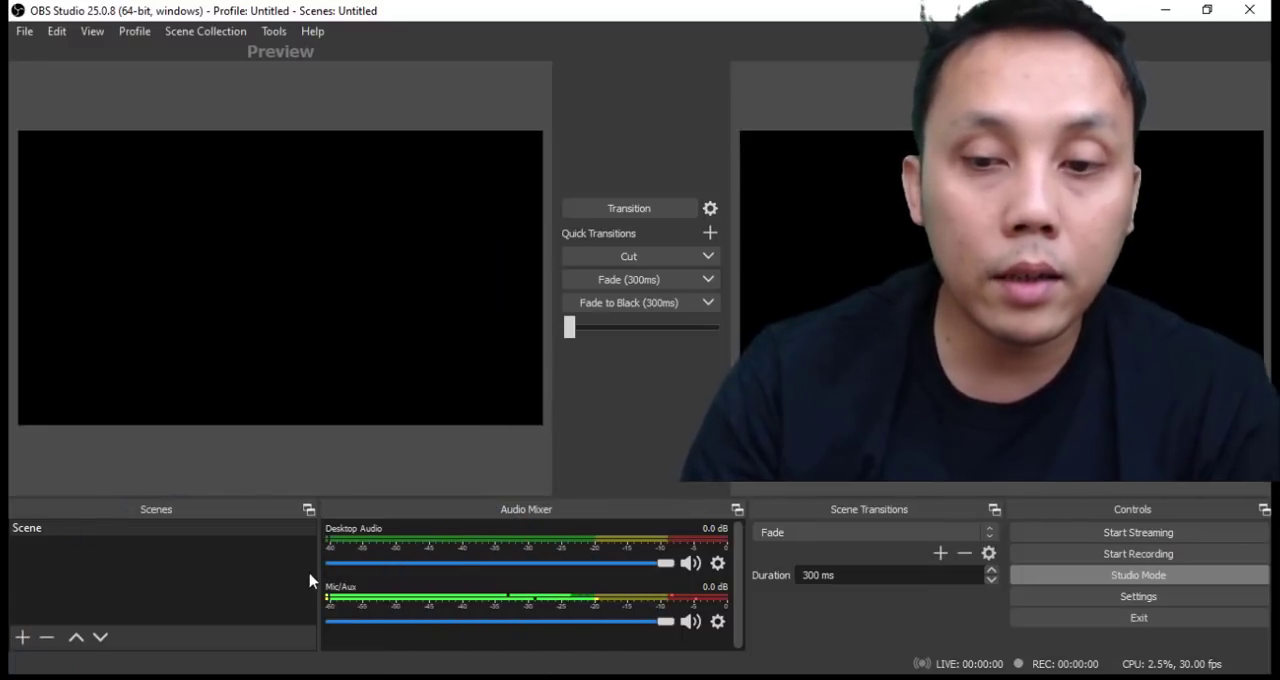
pyautogui.click(19, 640)
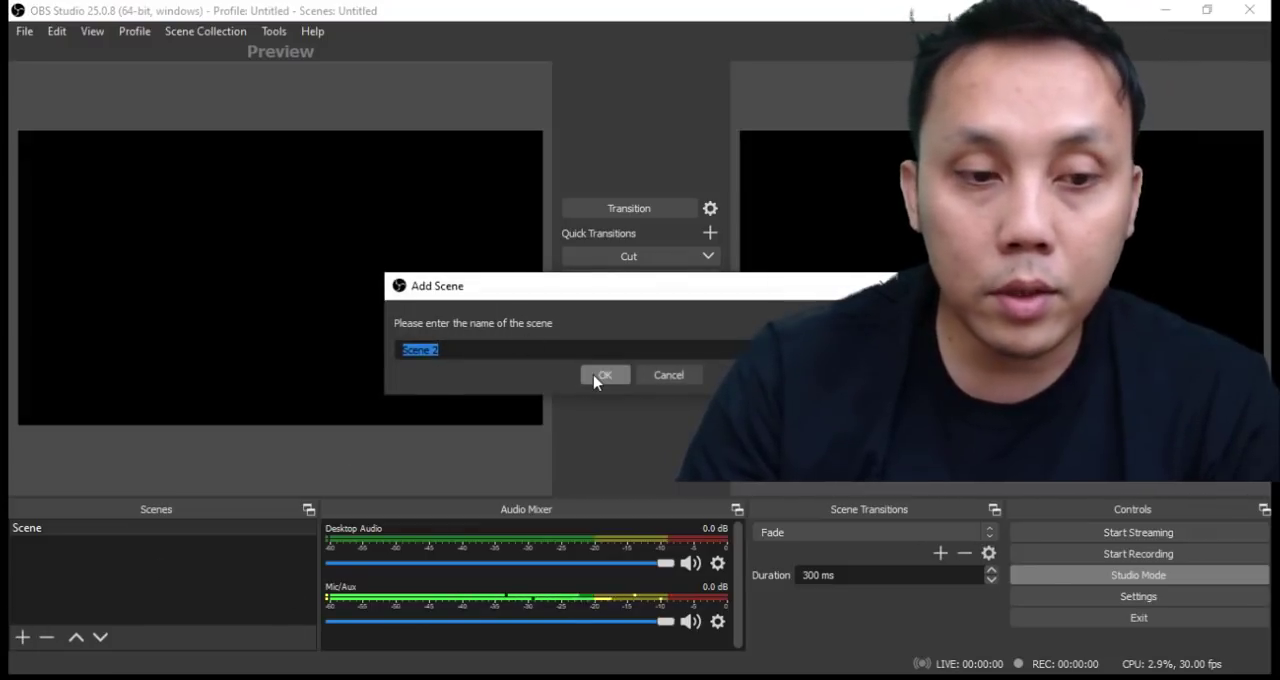
pyautogui.click(686, 378)
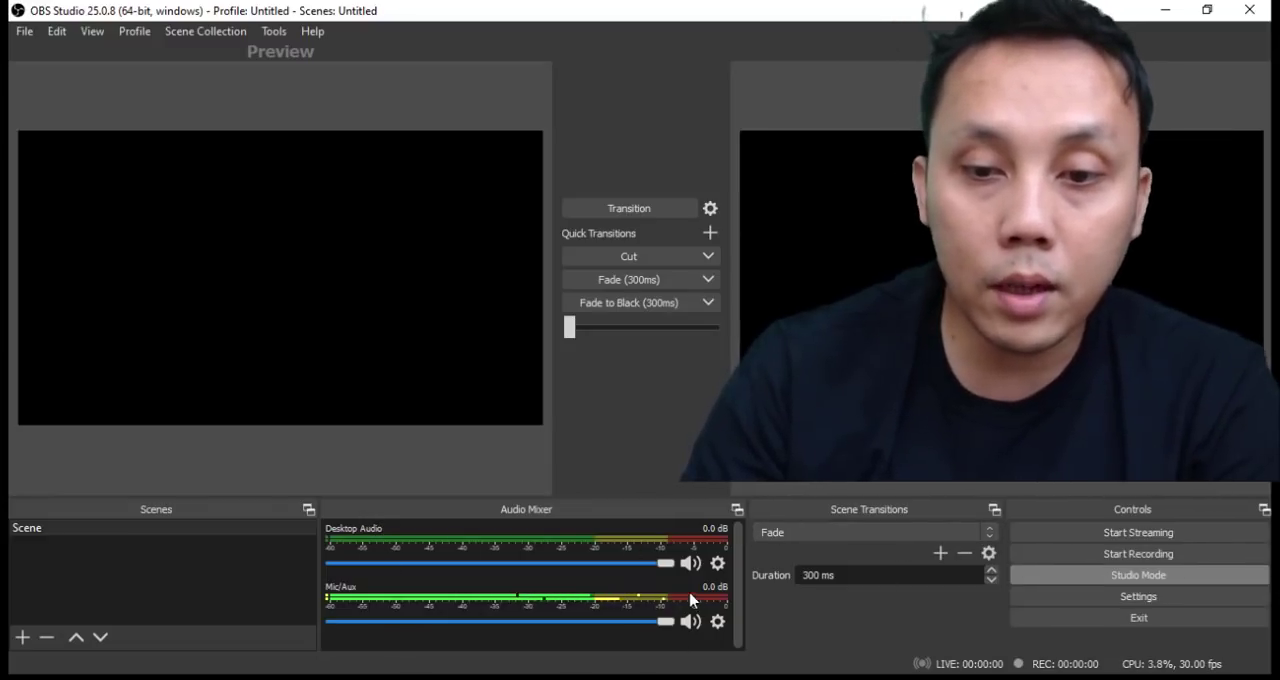
pyautogui.click(718, 563)
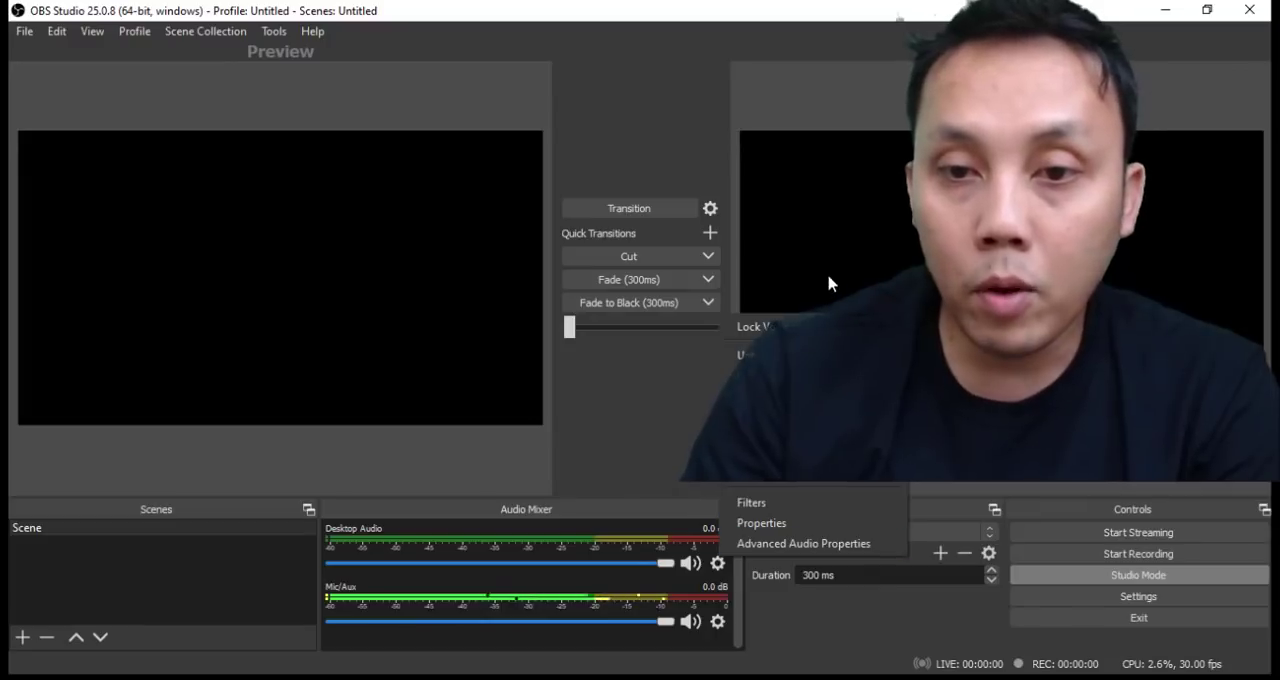
pyautogui.click(716, 623)
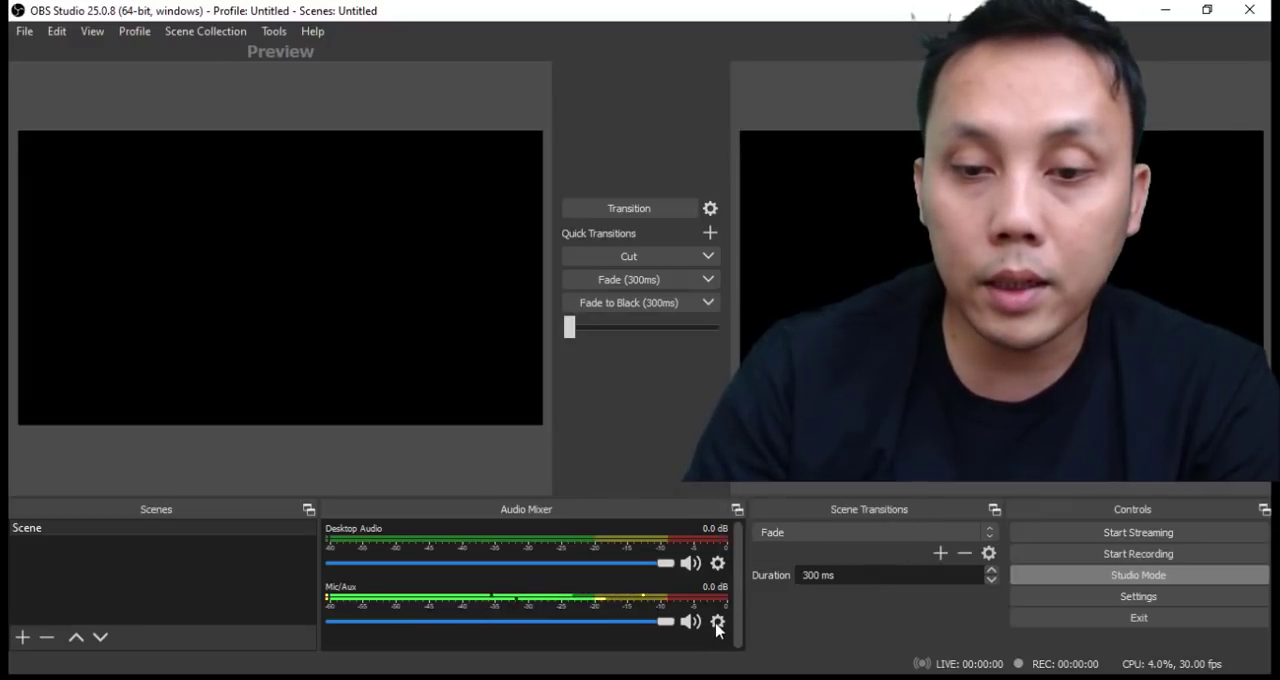
pyautogui.click(716, 623)
pyautogui.click(879, 484)
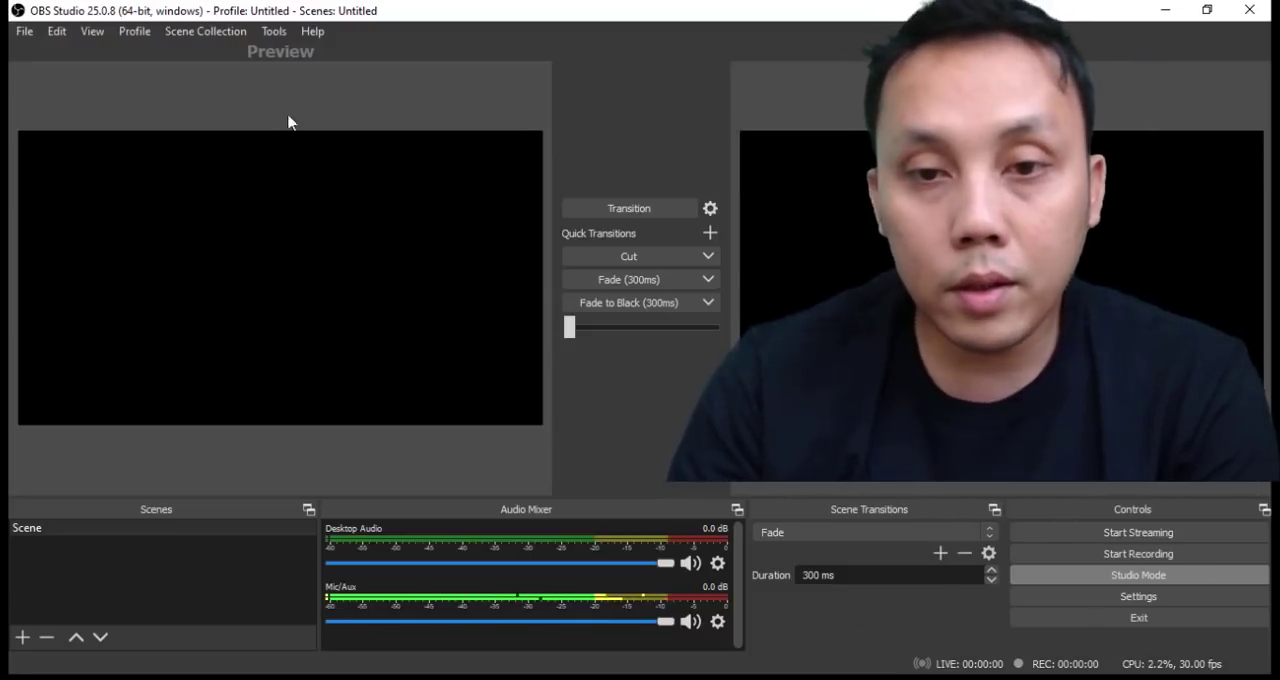
# Open the settings and review the General language and theme choices, keeping English and the Dark (Default) theme.
pyautogui.click(16, 33)
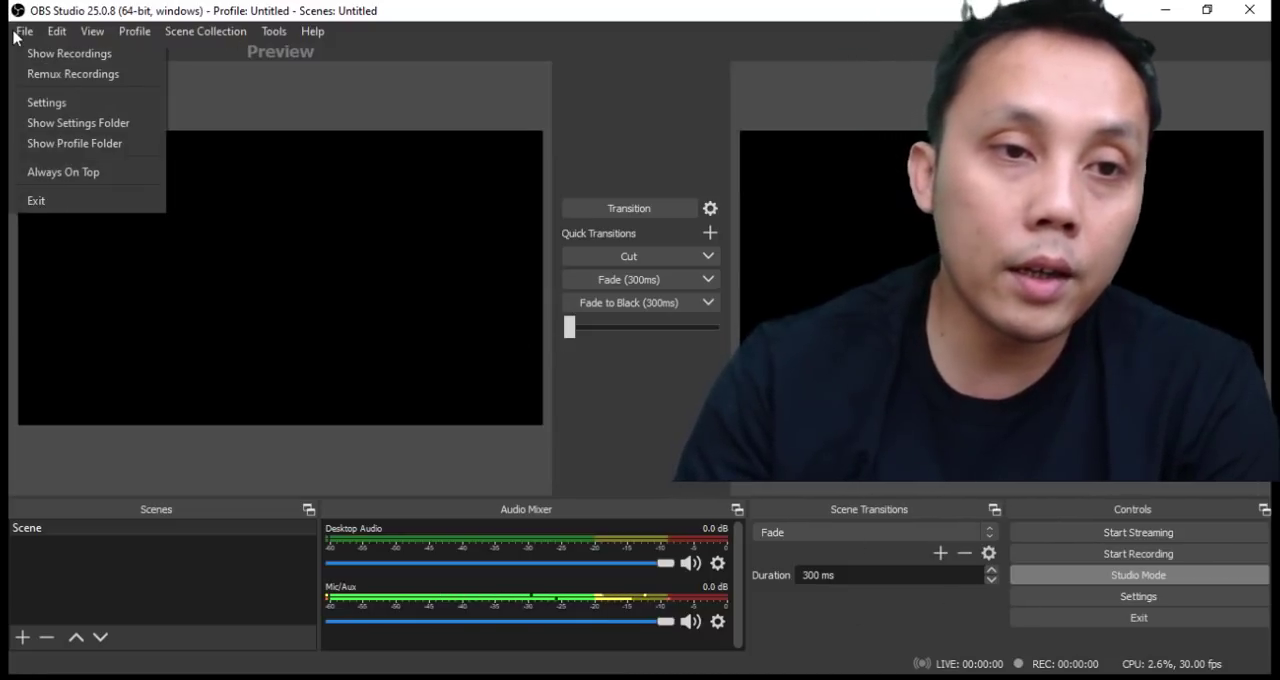
pyautogui.click(57, 102)
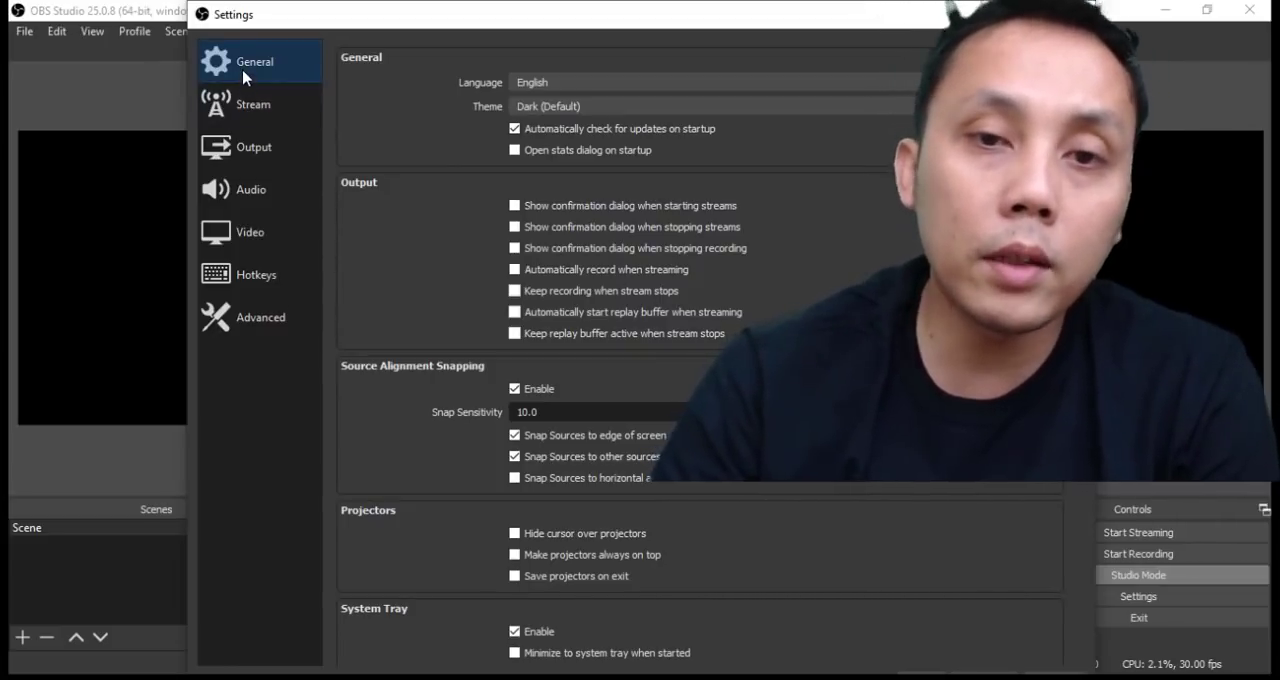
pyautogui.click(531, 82)
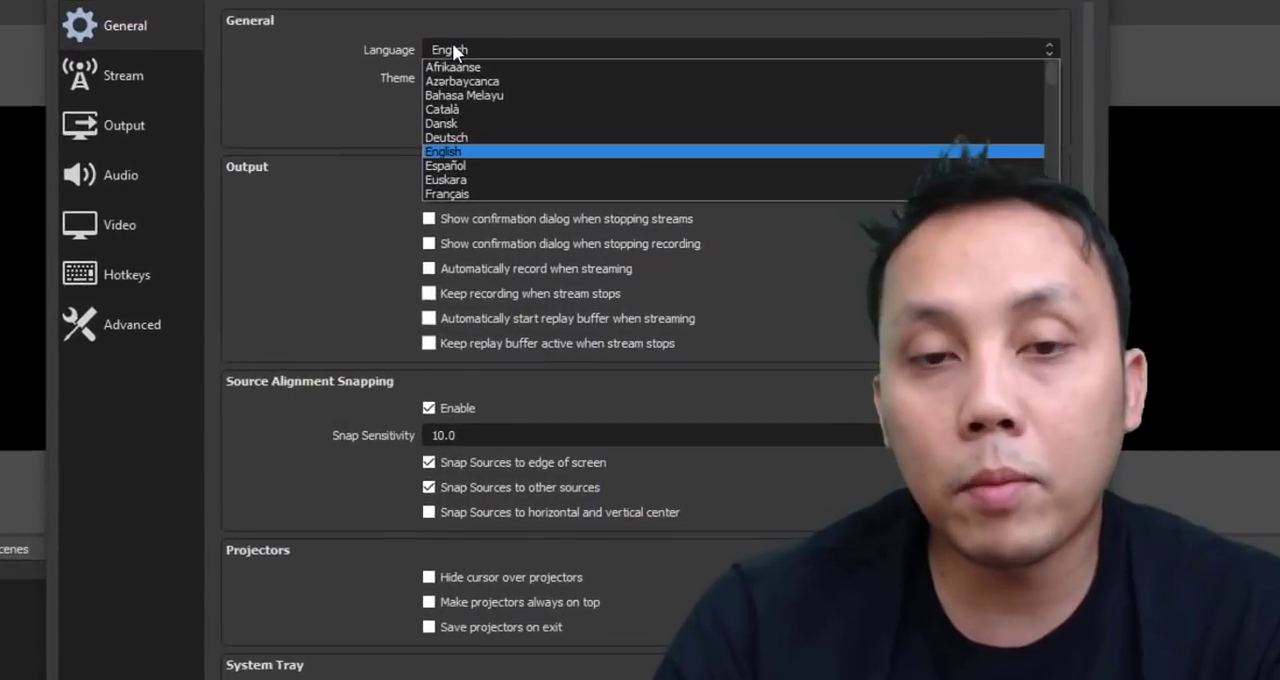
pyautogui.click(531, 82)
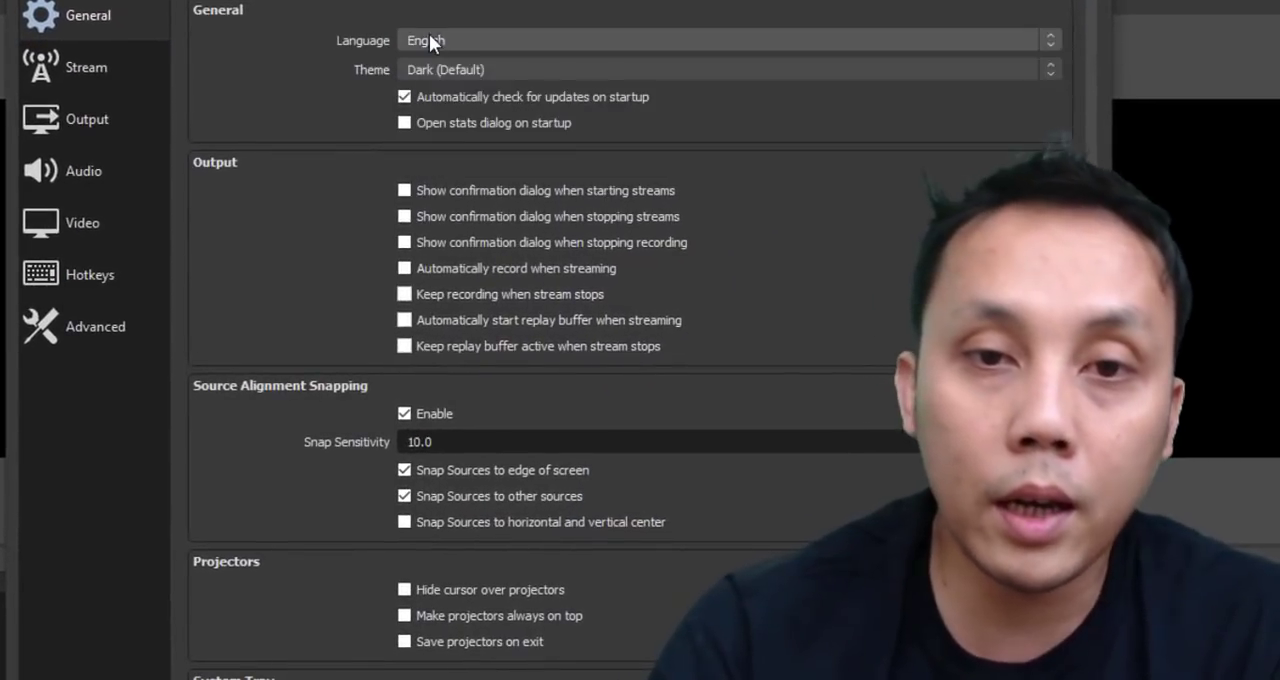
pyautogui.click(473, 64)
pyautogui.click(473, 64)
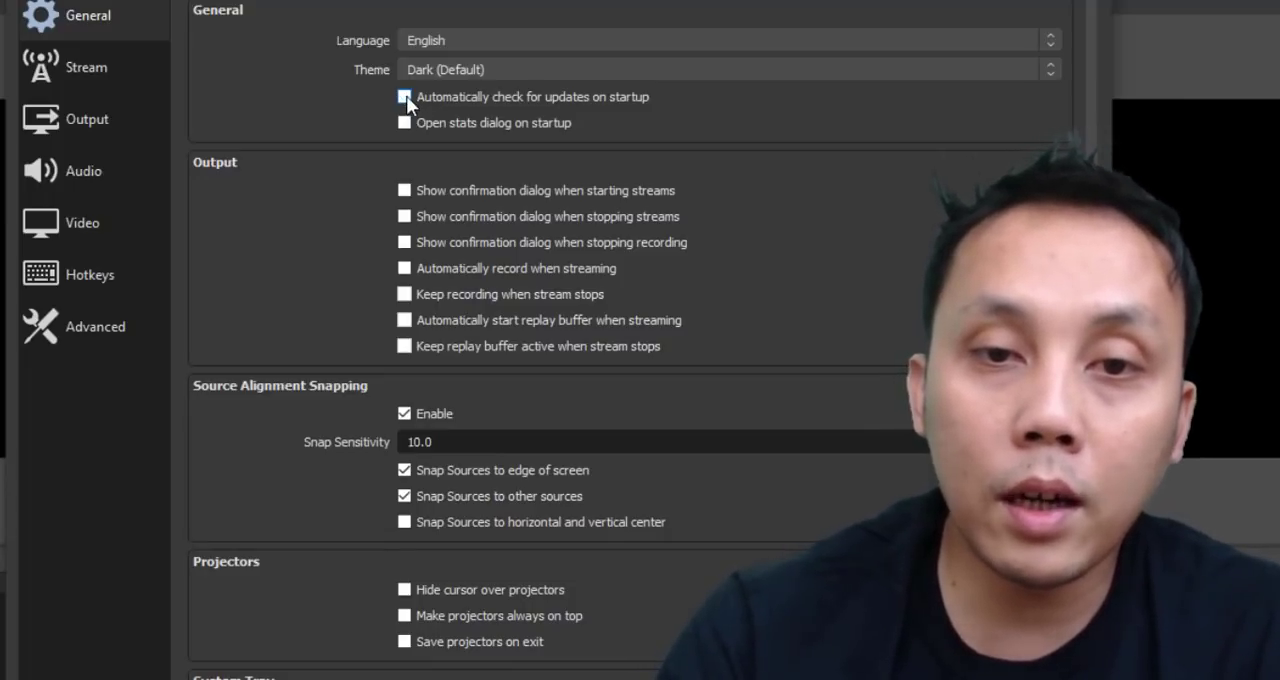
pyautogui.click(499, 70)
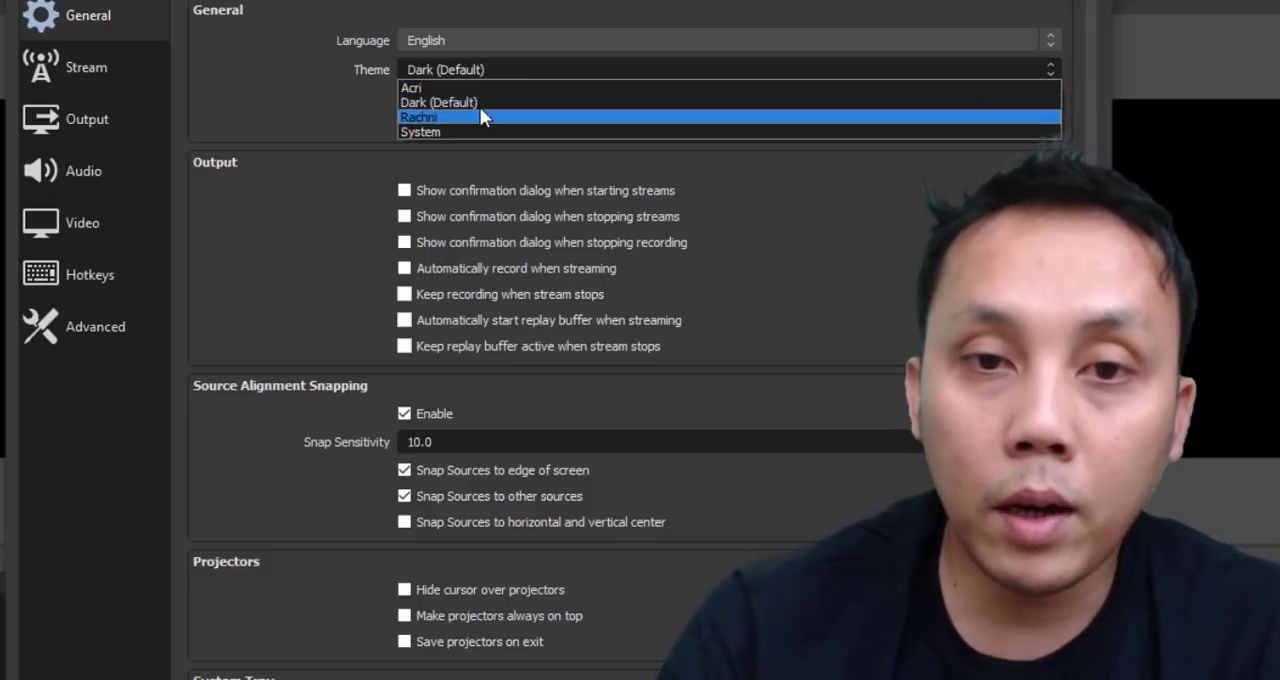
pyautogui.click(474, 102)
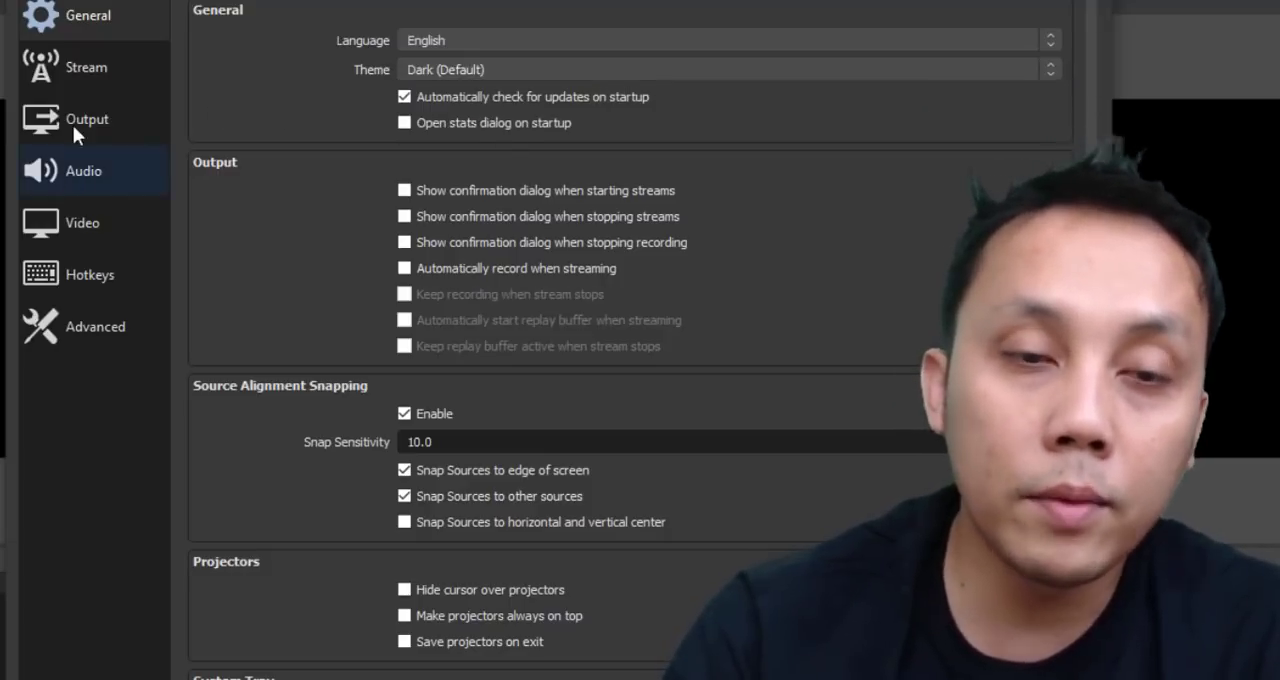
# Look over the Stream service settings and the Output settings, examining the video bitrate and the recording path.
pyautogui.click(80, 78)
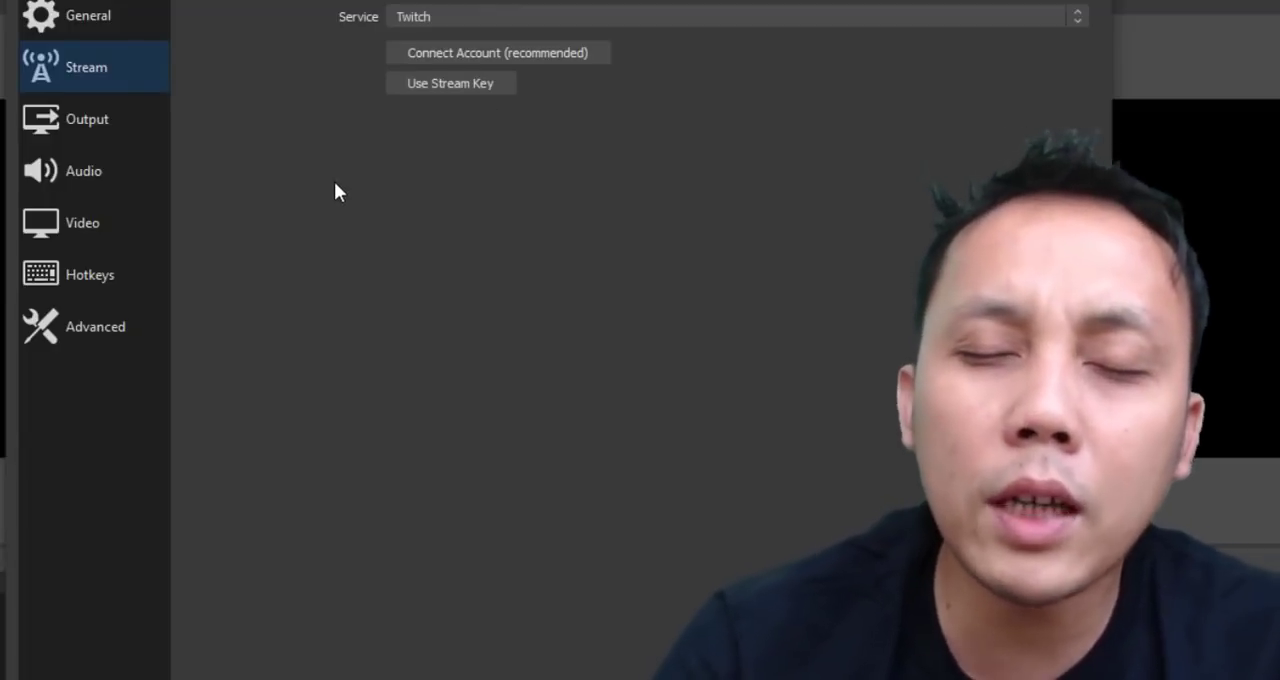
pyautogui.click(135, 120)
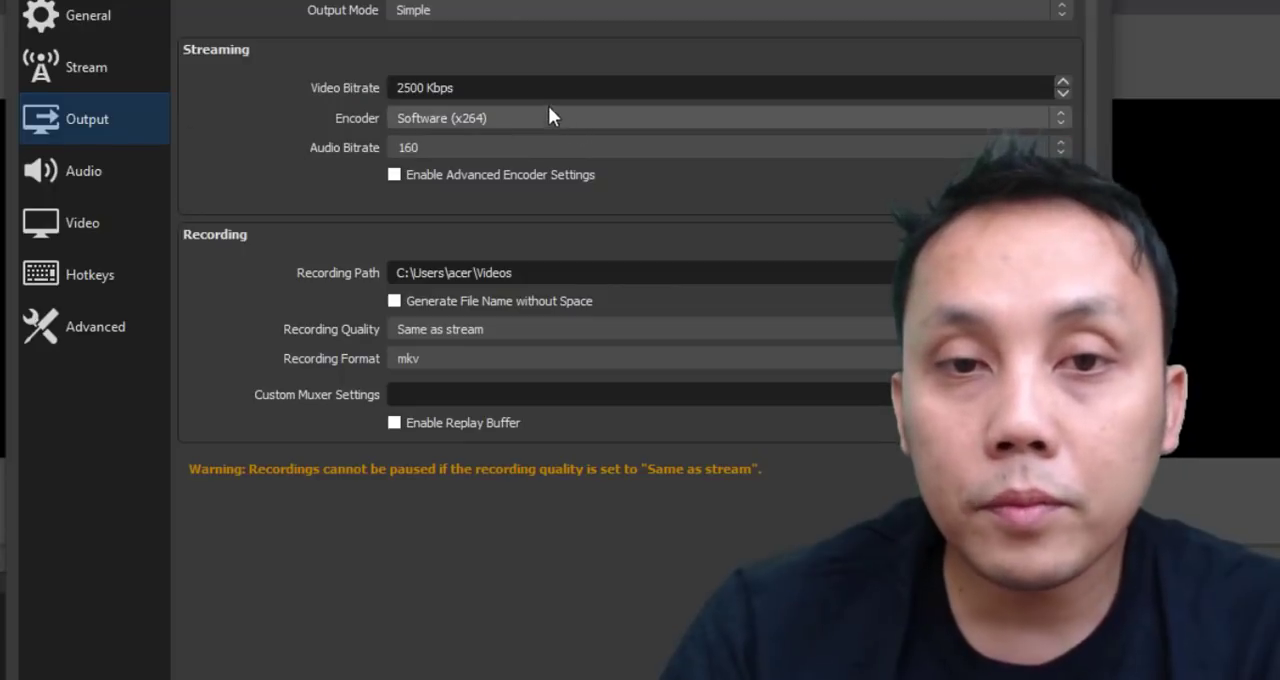
pyautogui.click(526, 87)
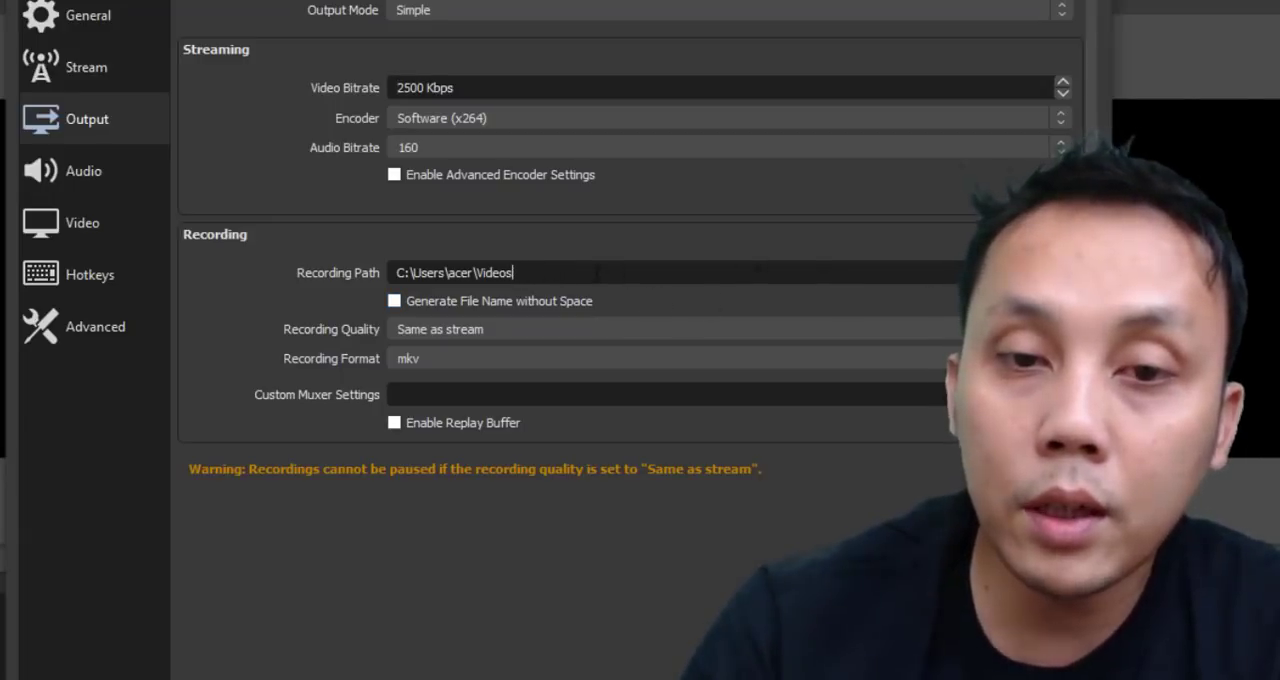
pyautogui.moveTo(512, 273); pyautogui.dragTo(484, 273)
pyautogui.click(424, 270)
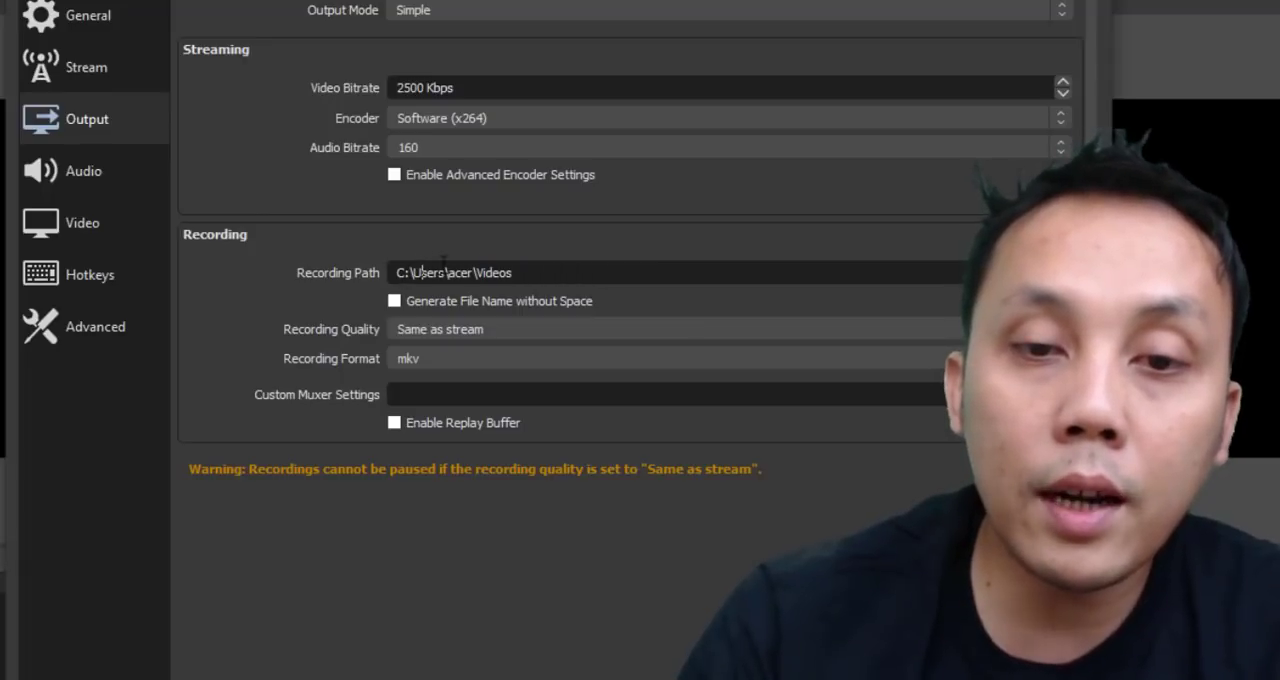
pyautogui.click(543, 273)
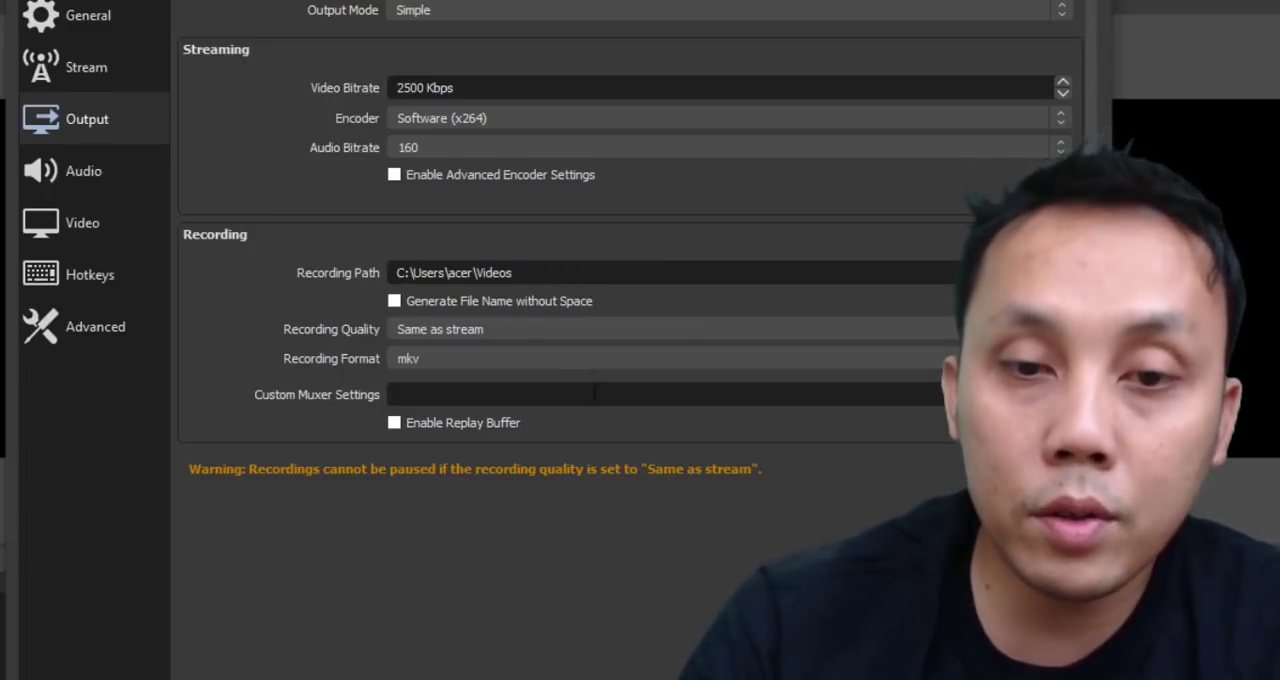
# Review the available recording formats and set the recording format to mov.
pyautogui.click(478, 359)
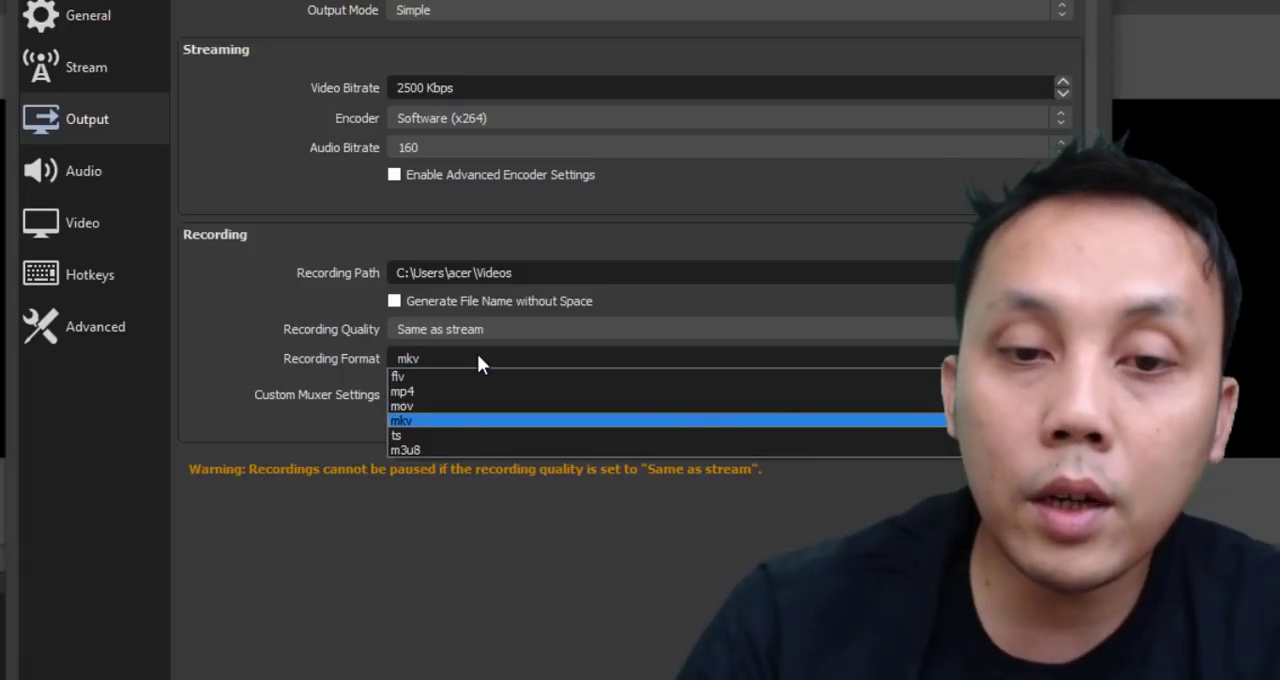
pyautogui.click(477, 354)
pyautogui.click(477, 354)
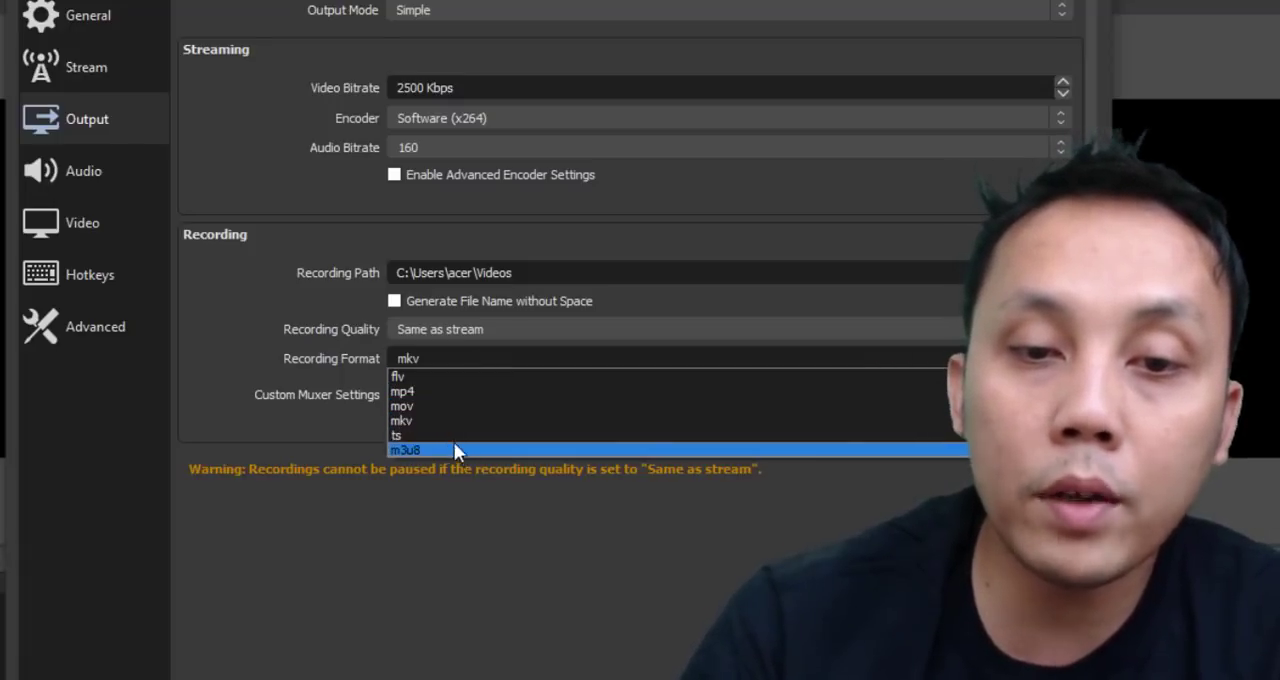
pyautogui.click(450, 404)
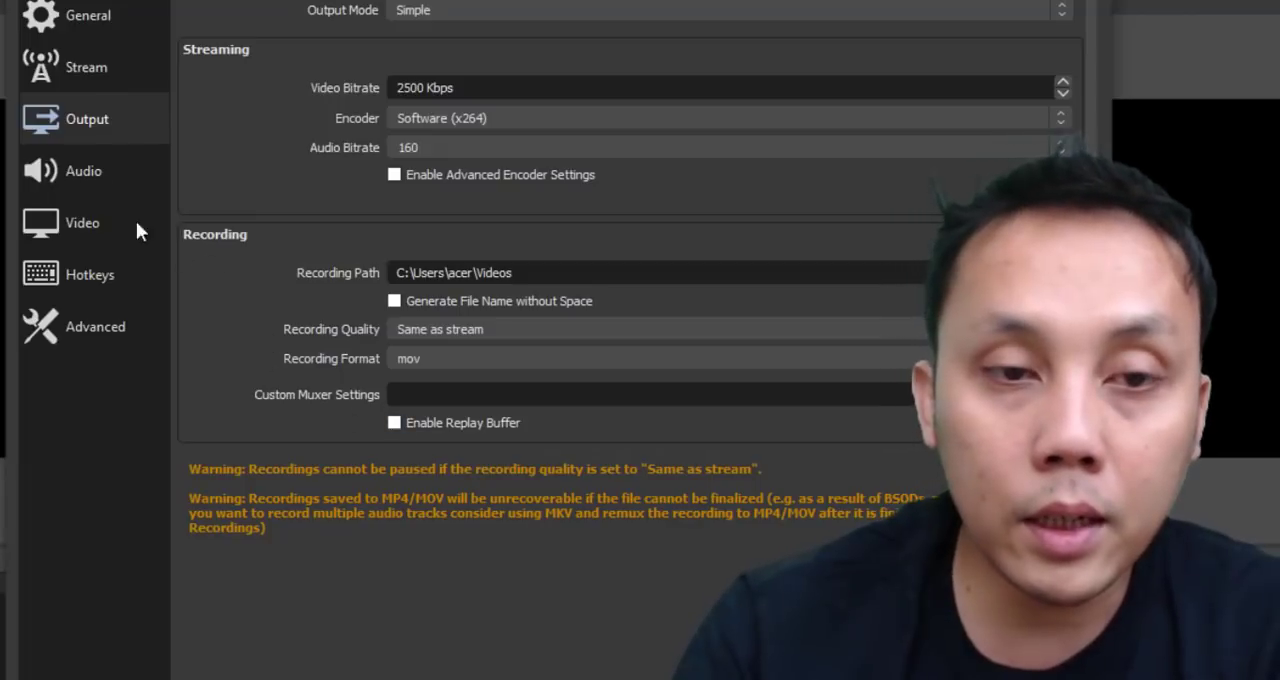
# Review the Audio settings, checking the device choices for Desktop Audio and Desktop Audio 2.
pyautogui.click(73, 178)
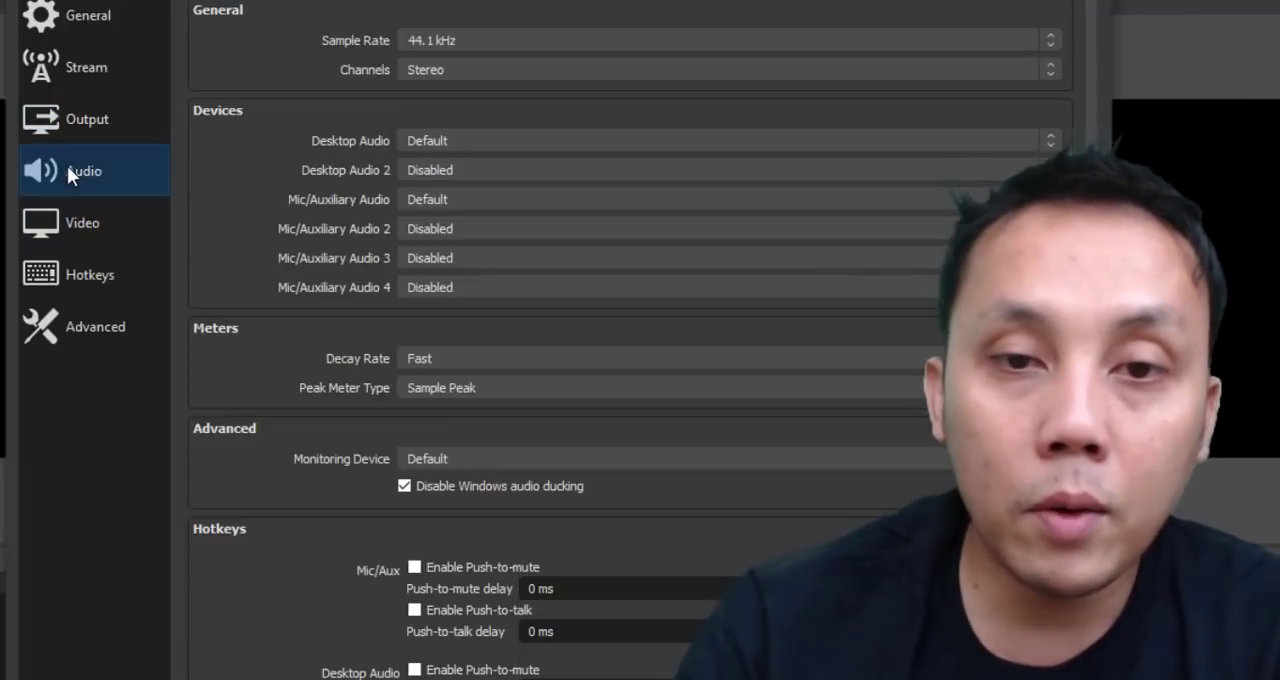
pyautogui.click(487, 140)
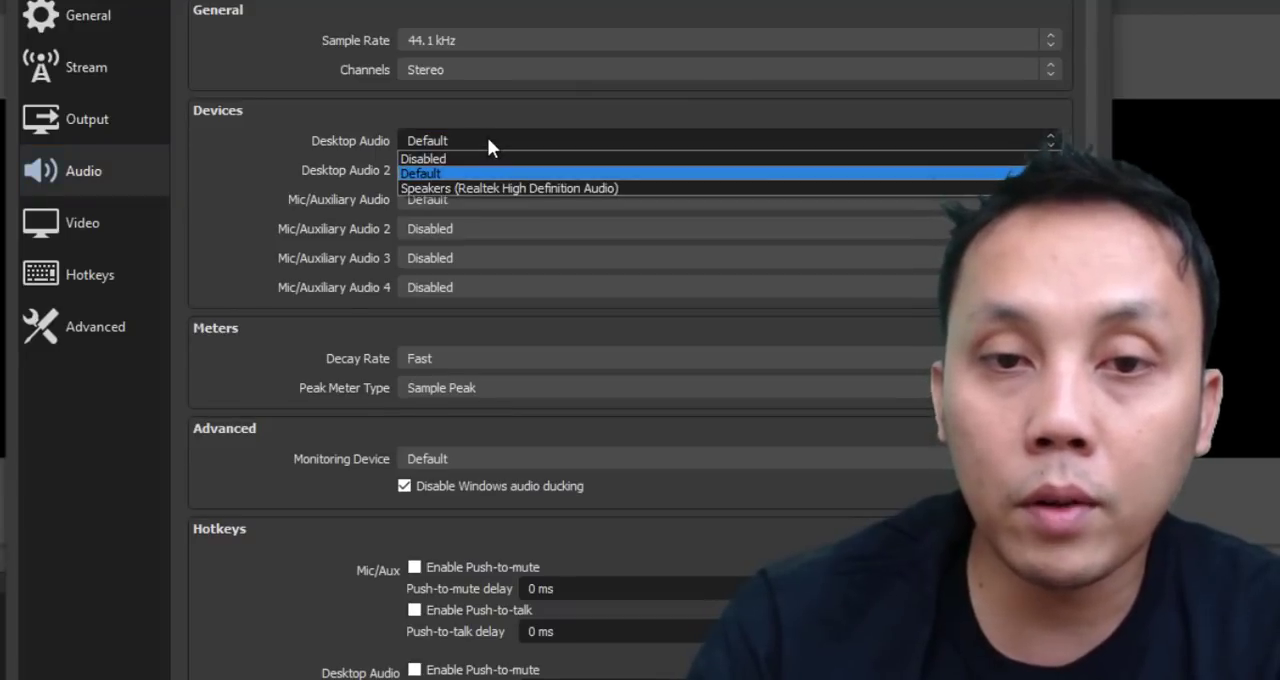
pyautogui.click(487, 140)
pyautogui.click(485, 170)
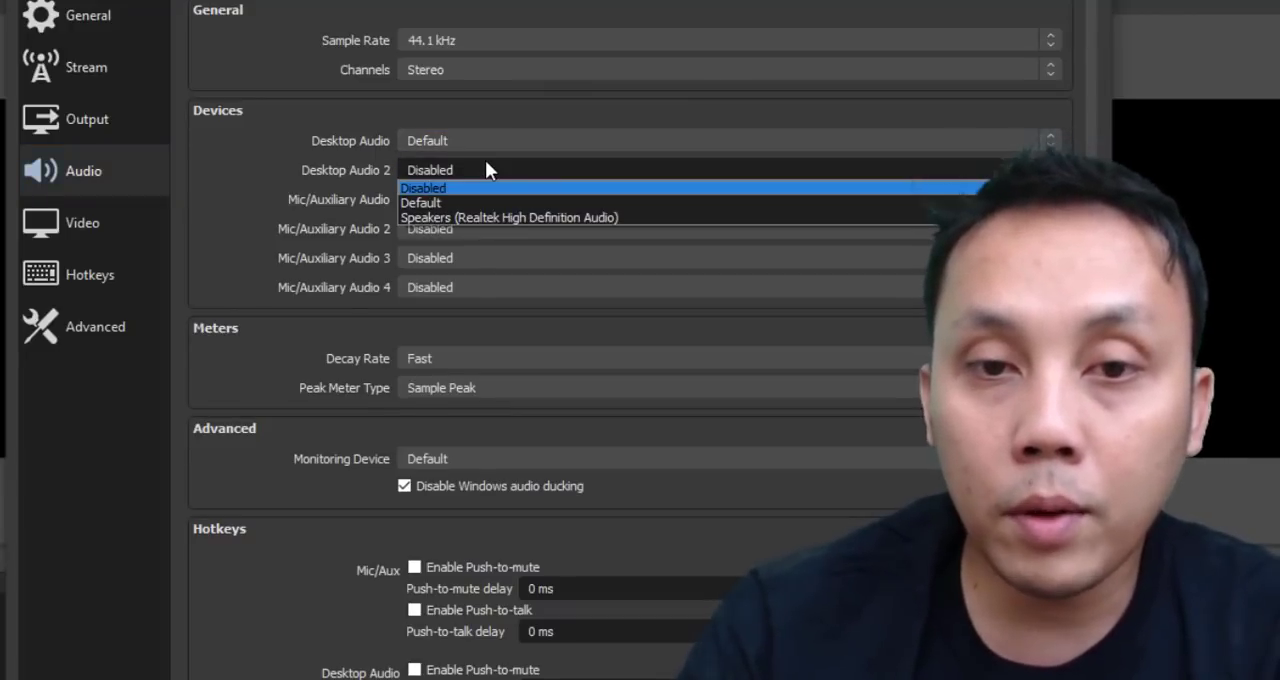
pyautogui.click(485, 170)
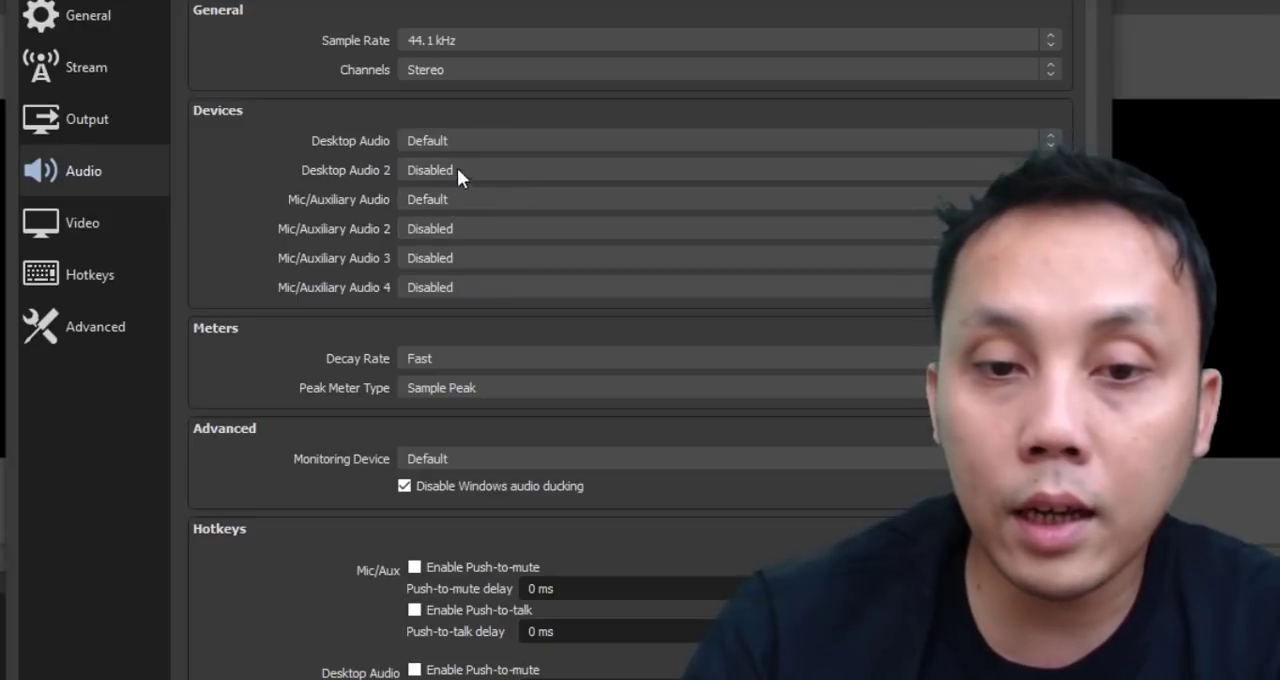
pyautogui.scroll(-1, 525, 400)
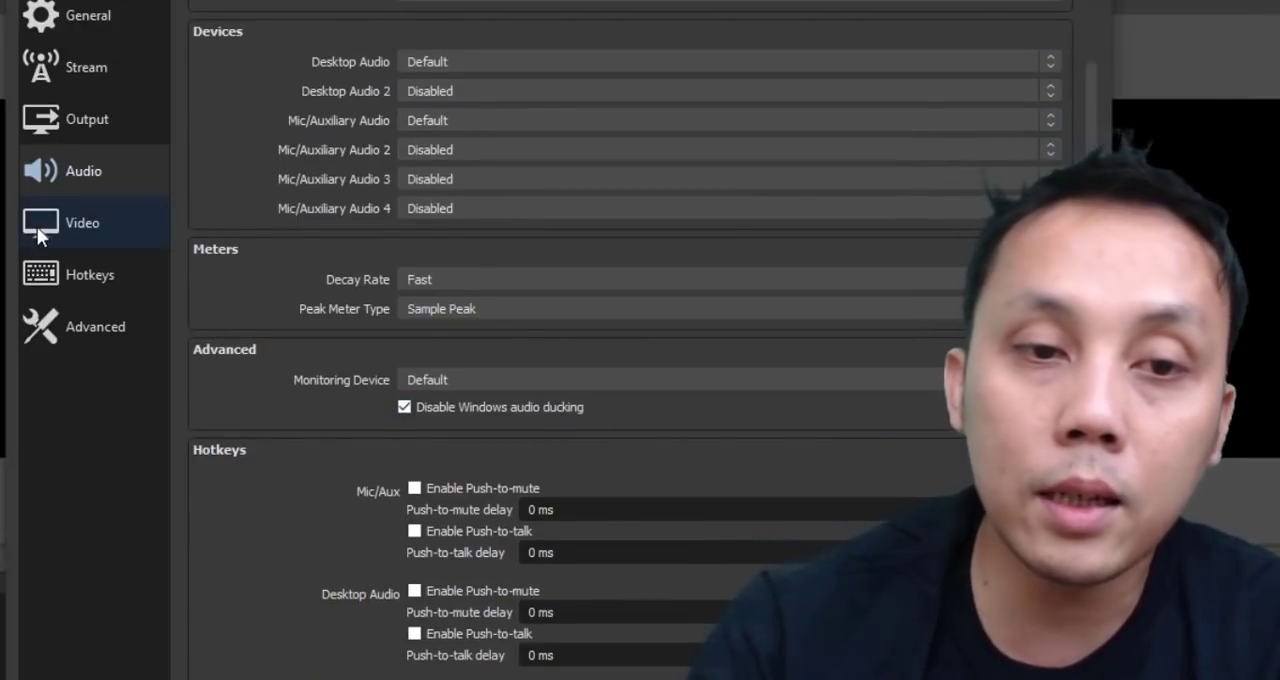
# Review the Video settings, keeping the common FPS value at 30 and checking the downscale filter options.
pyautogui.click(37, 226)
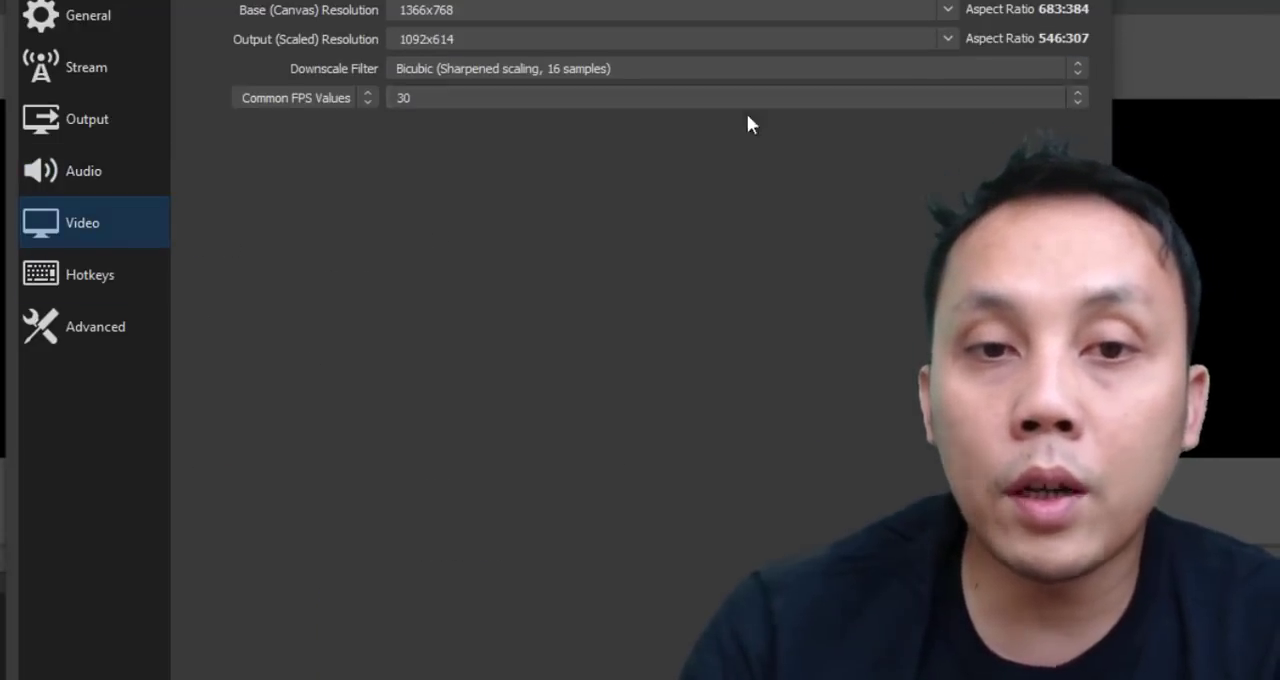
pyautogui.click(466, 103)
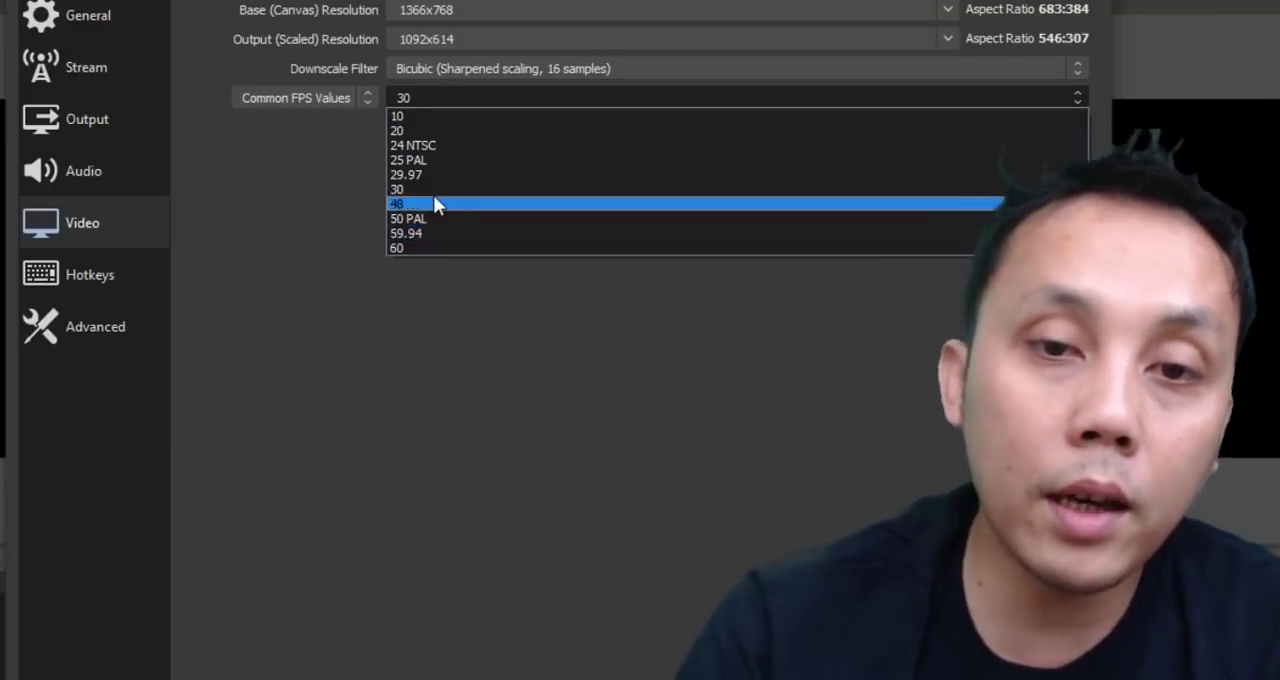
pyautogui.click(433, 191)
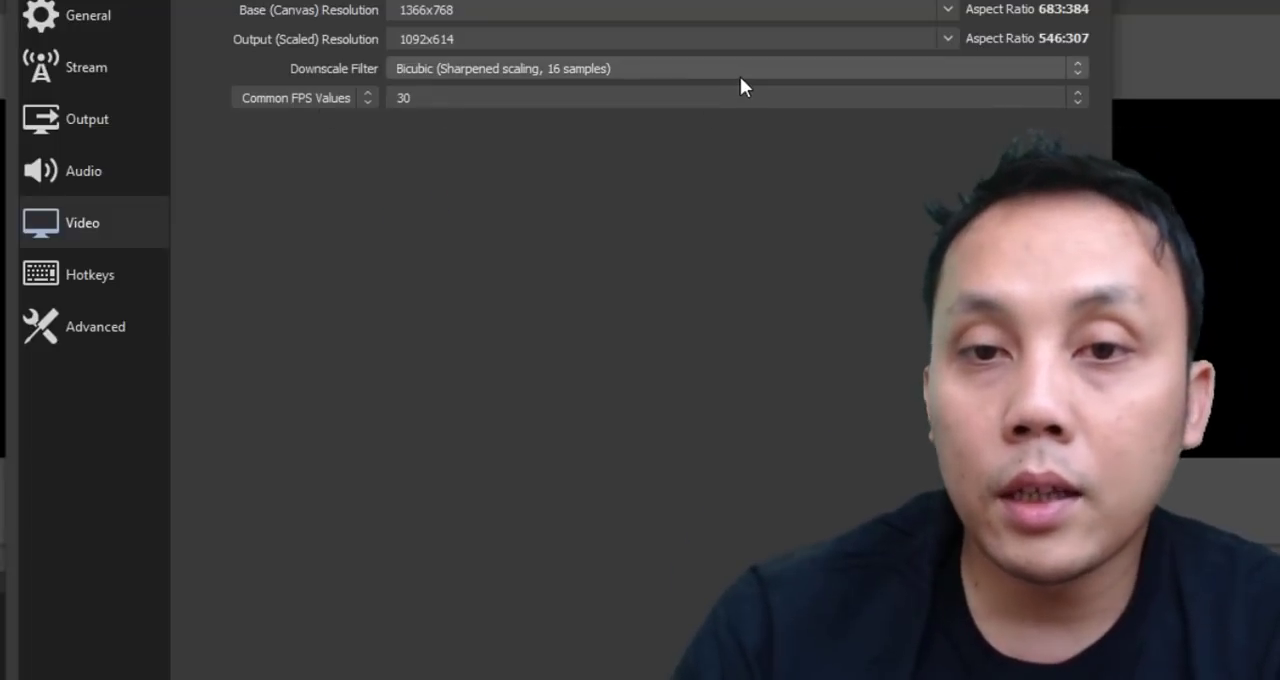
pyautogui.click(740, 87)
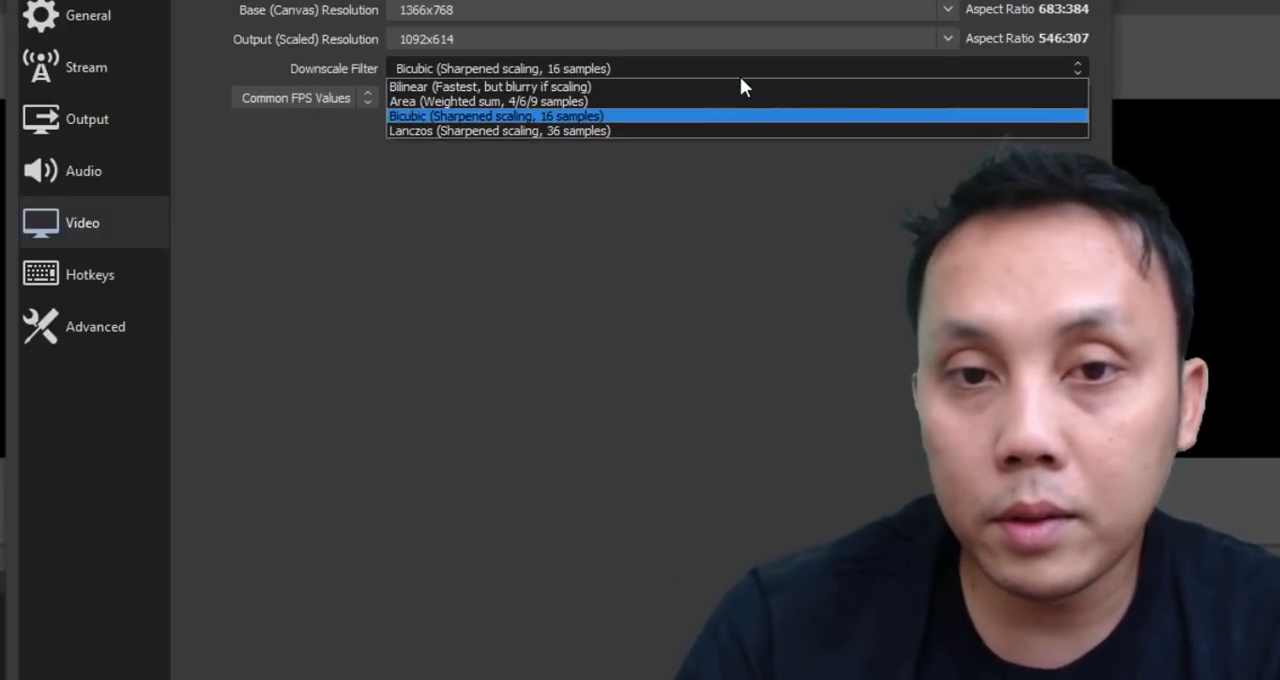
pyautogui.click(740, 76)
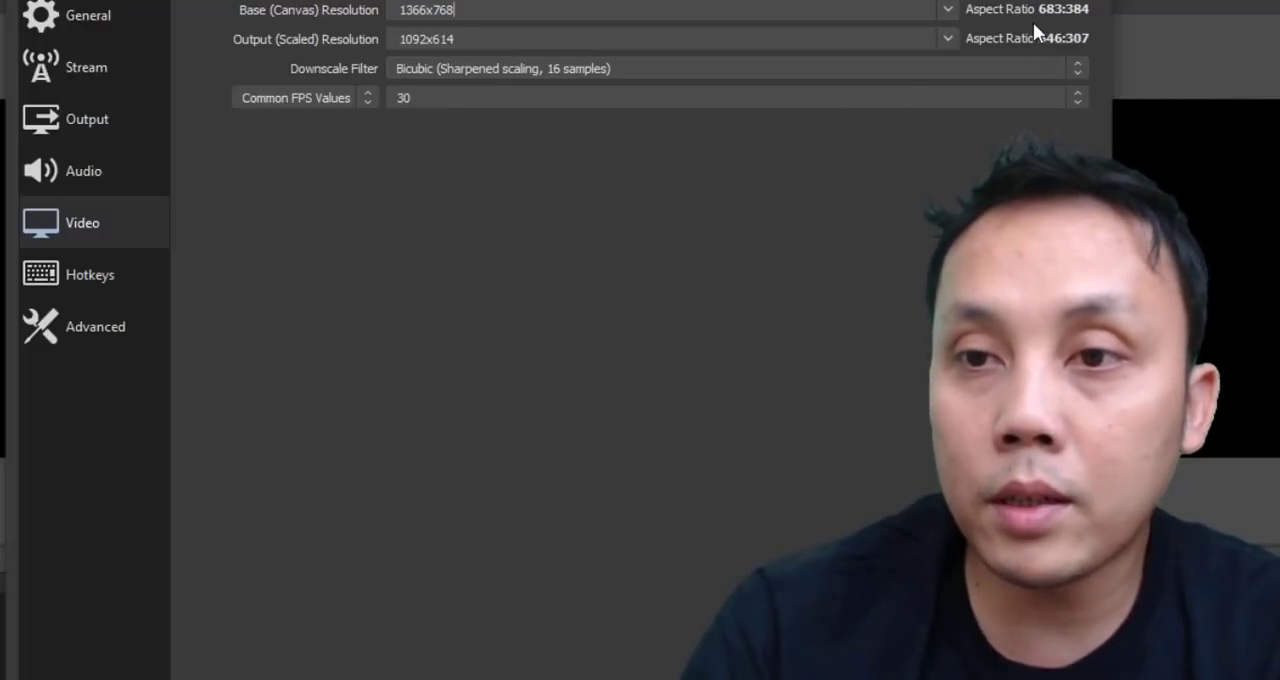
# Set the base (canvas) resolution to 1920x1080, leaving the downscale filter on Bicubic.
pyautogui.click(948, 10)
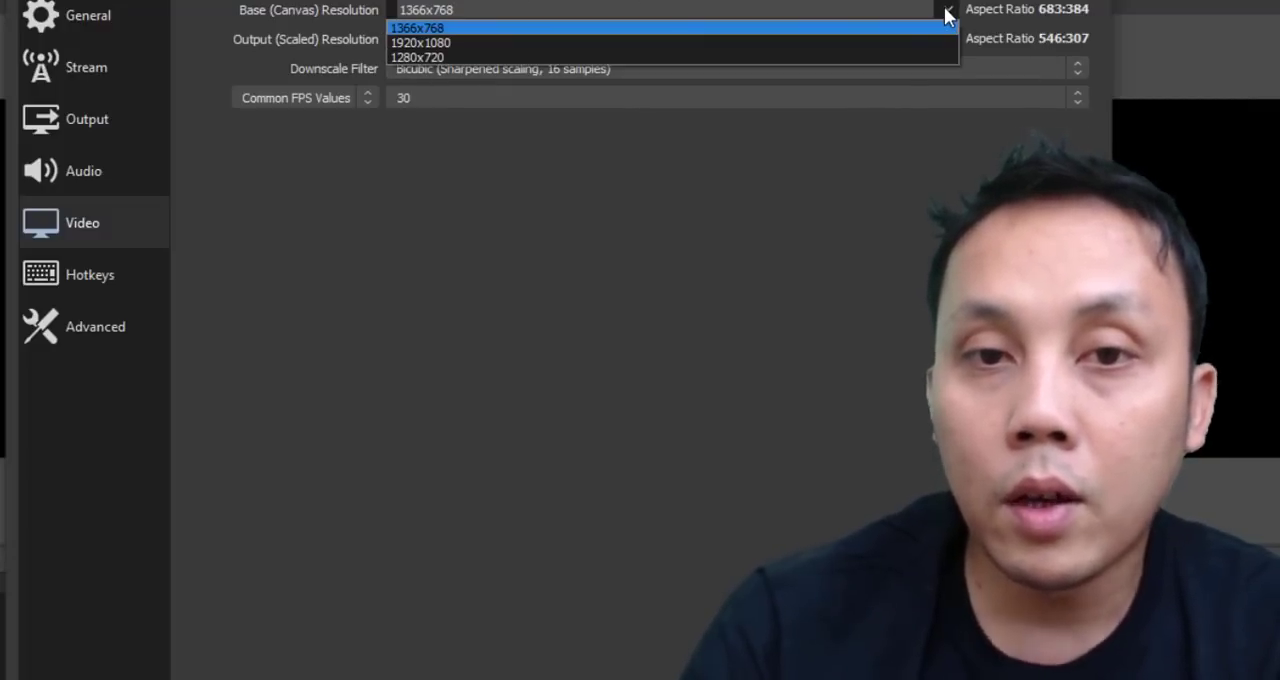
pyautogui.click(476, 43)
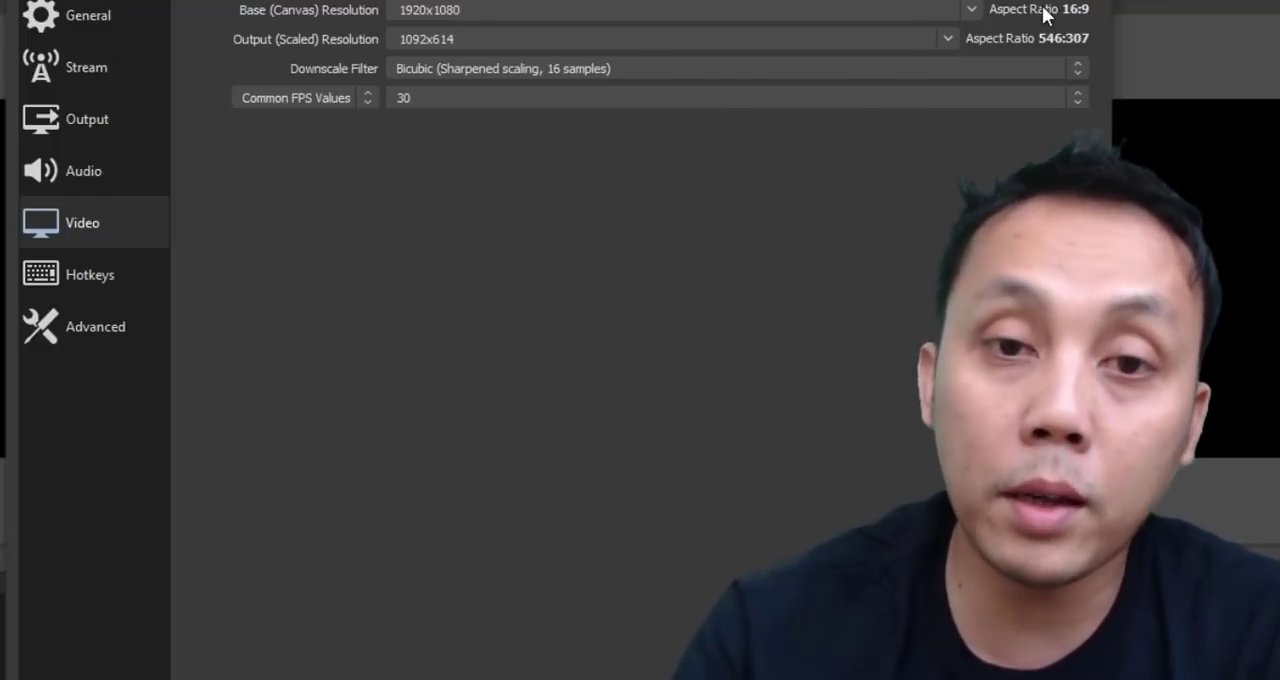
pyautogui.click(528, 69)
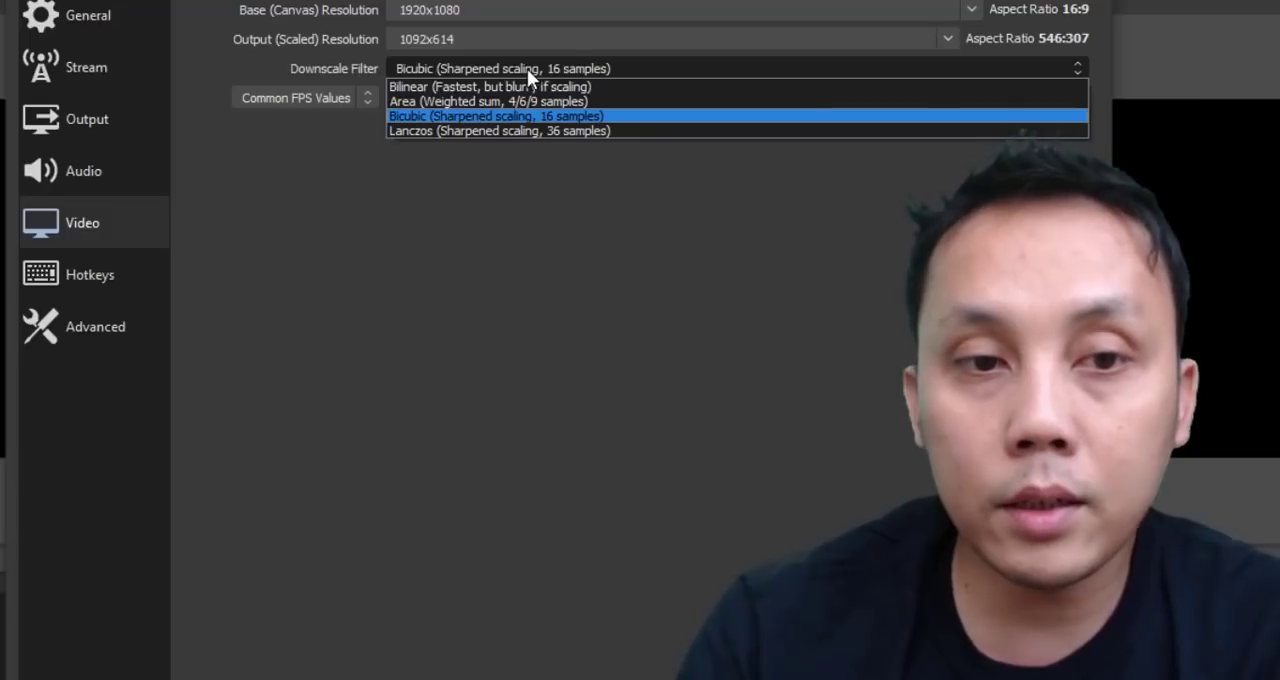
pyautogui.click(527, 68)
# Assign recording hotkeys: F1 to Start Recording, F3 to Stop Recording and F2 to Pause Recording.
pyautogui.click(47, 295)
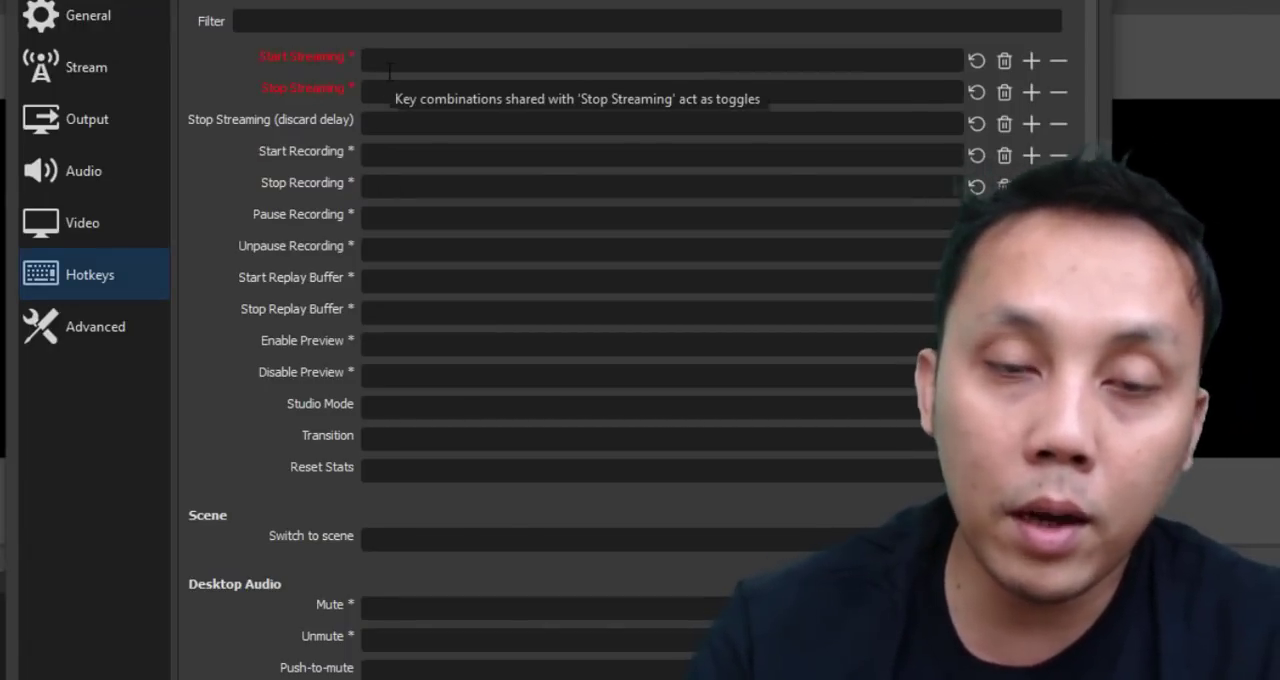
pyautogui.click(390, 158)
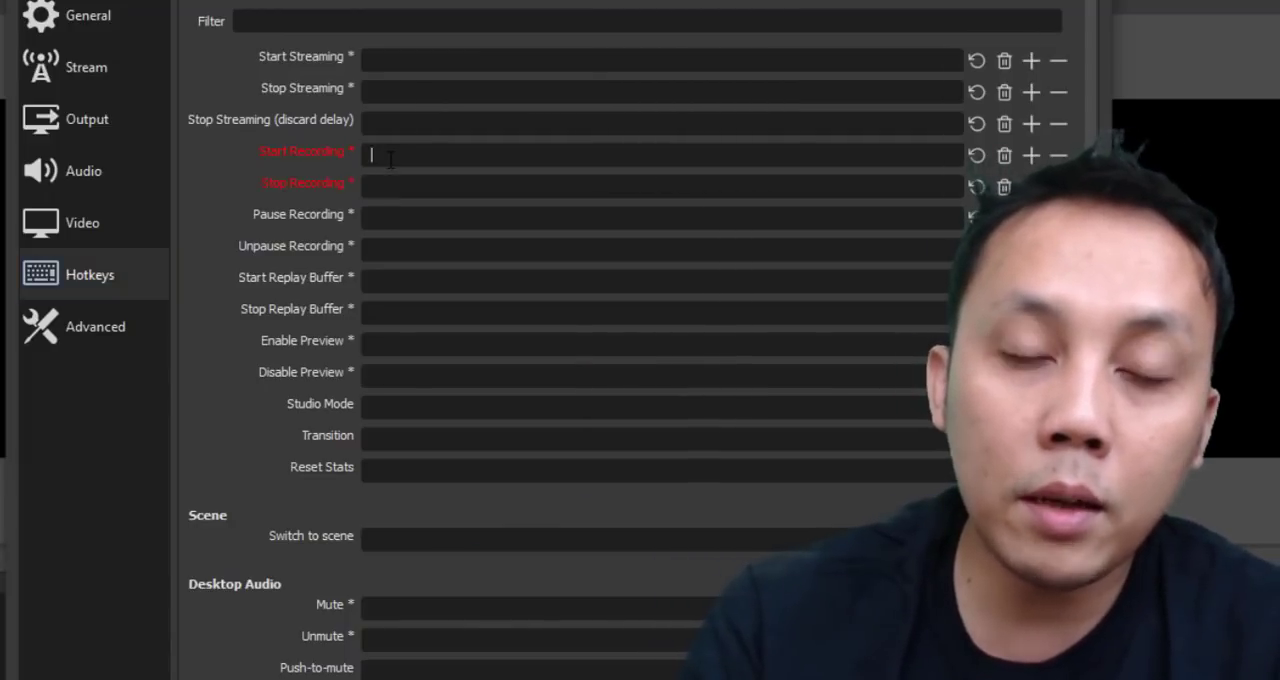
pyautogui.click(383, 212)
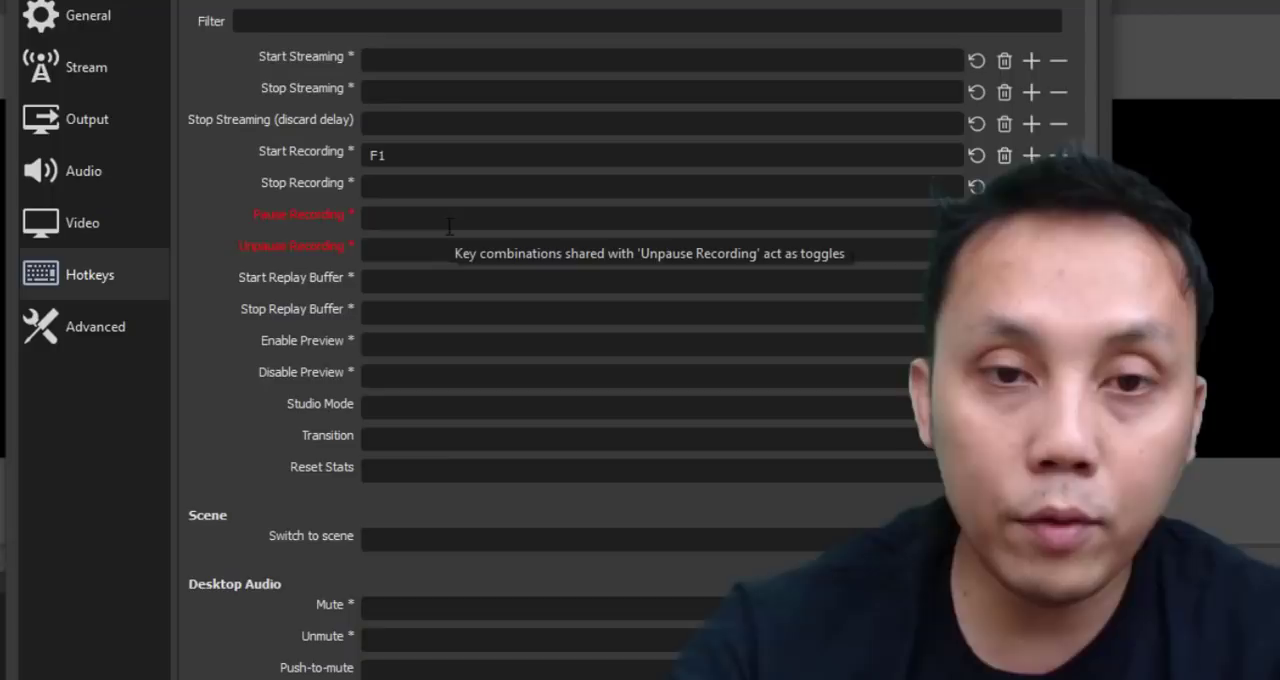
pyautogui.click(400, 182)
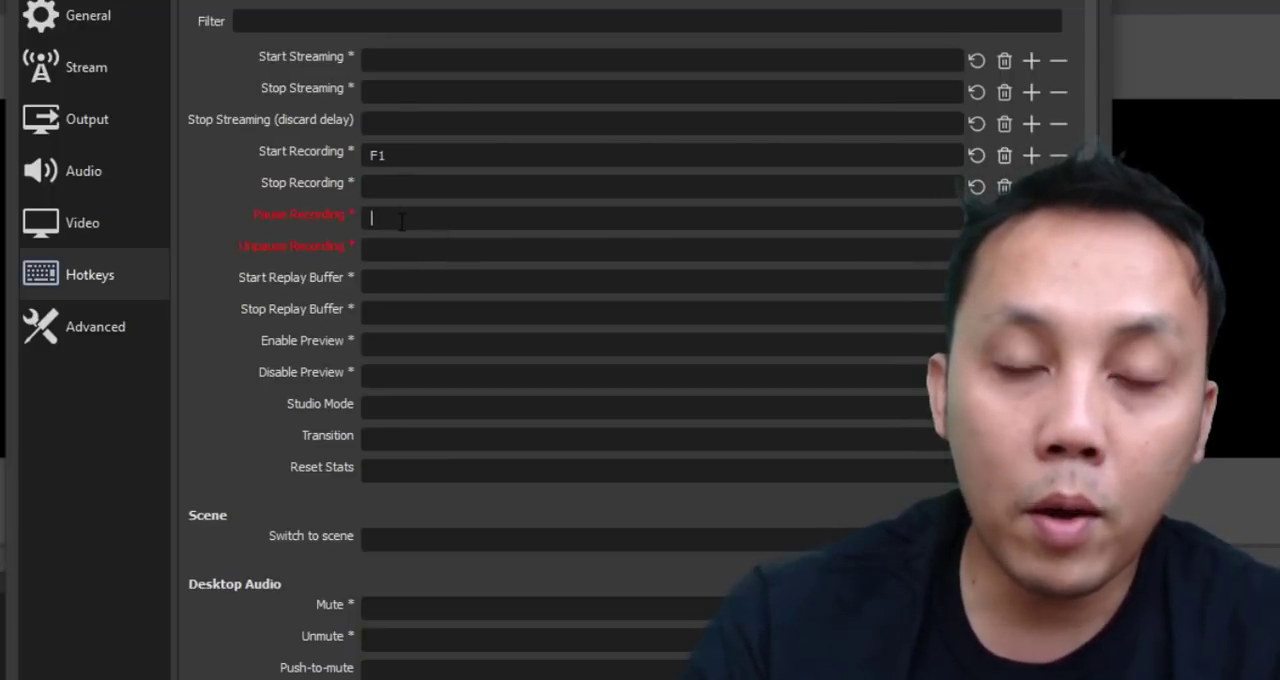
pyautogui.click(403, 218)
pyautogui.press('F2')
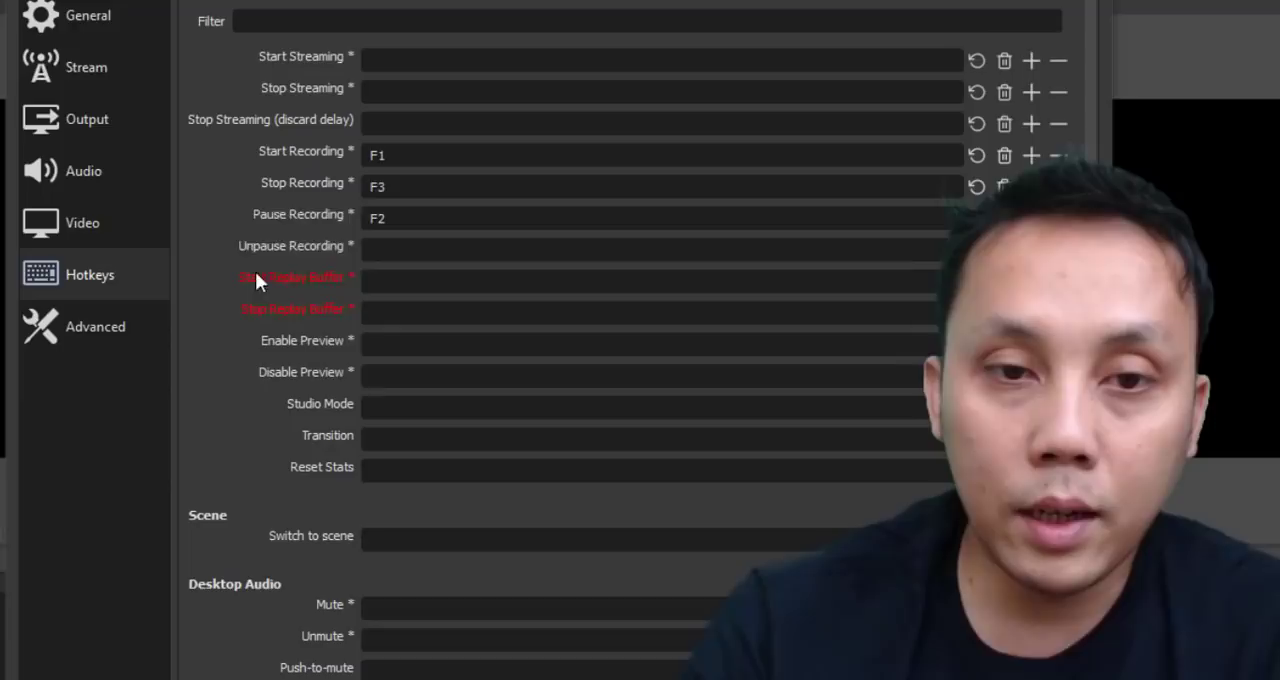
# Look over the remaining hotkey entries, close the settings and save the changes.
pyautogui.scroll(-3, 300, 490)
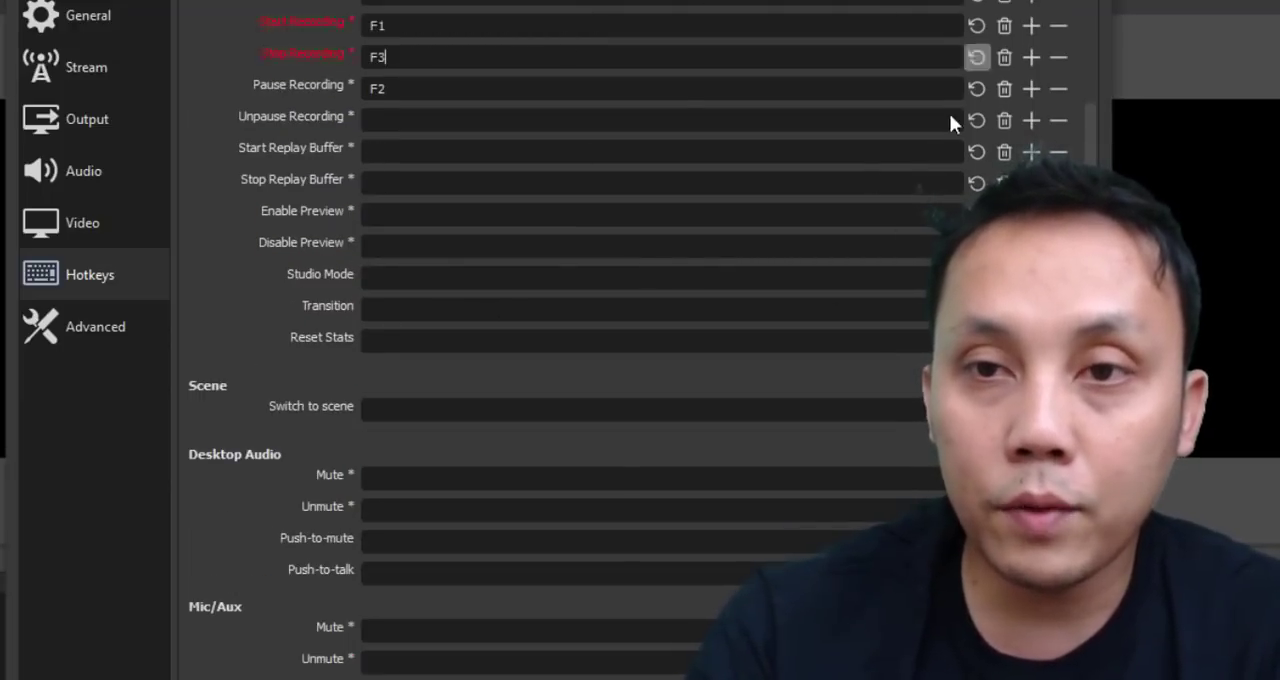
pyautogui.scroll(3, 951, 120)
pyautogui.click(1075, 0)
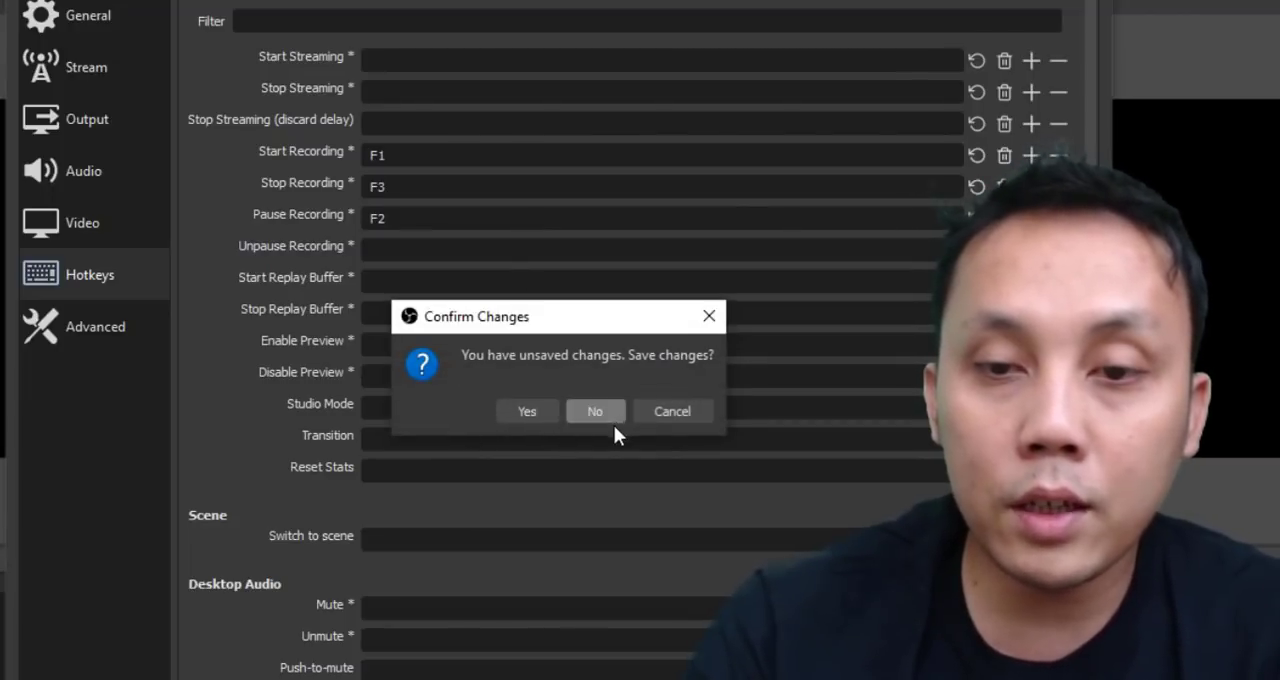
pyautogui.click(524, 411)
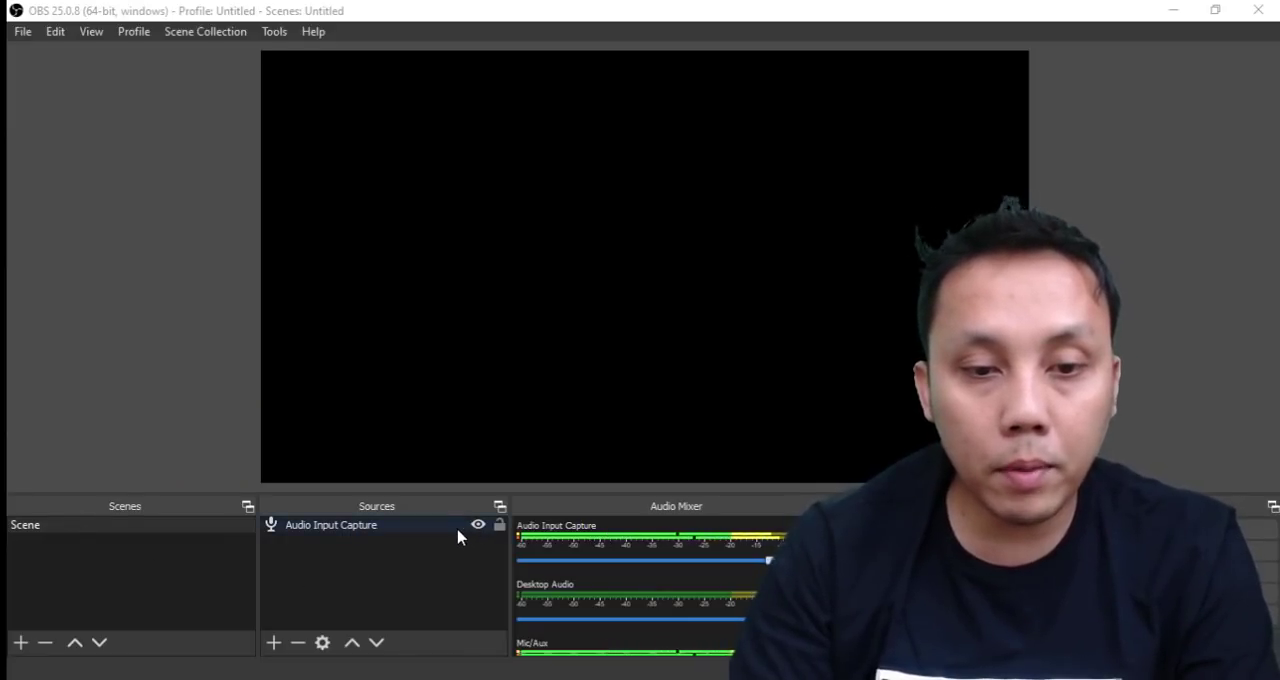
# Remove the existing Audio Input Capture source from the scene and confirm the removal.
pyautogui.rightClick(458, 535)
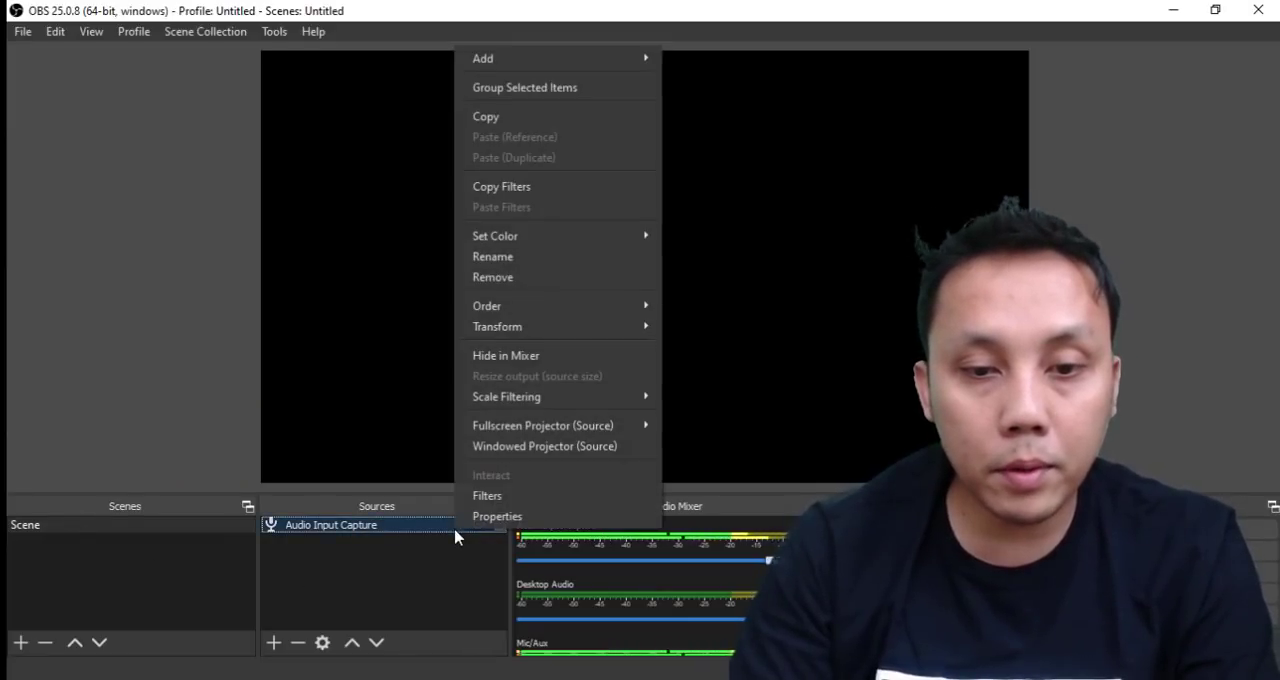
pyautogui.click(525, 281)
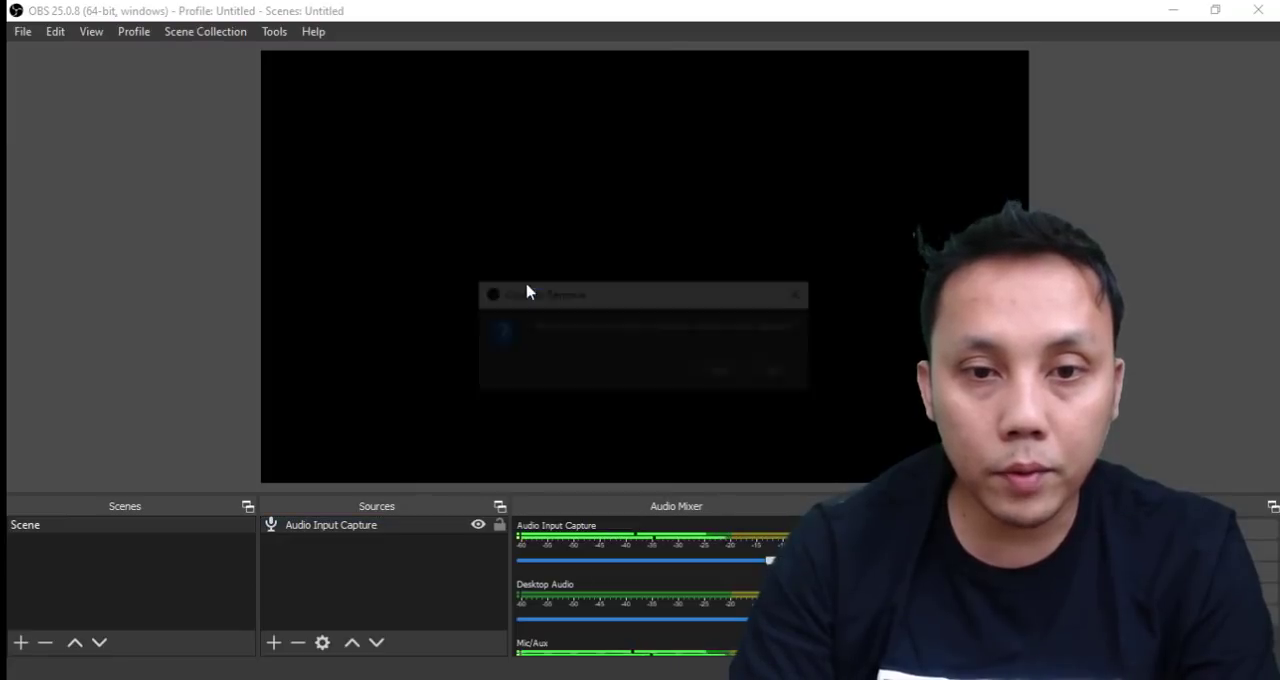
pyautogui.click(724, 374)
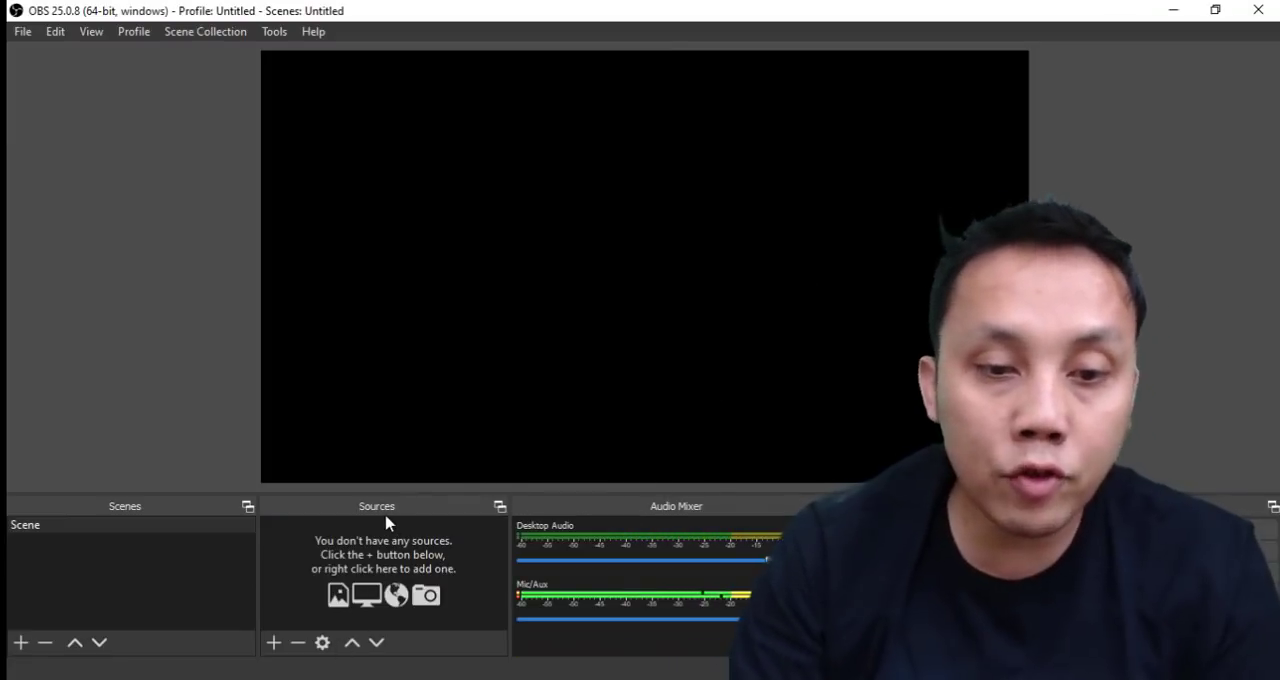
# Add a new Audio Input Capture source using the device Microphone (HD Pro Webcam C920).
pyautogui.click(273, 643)
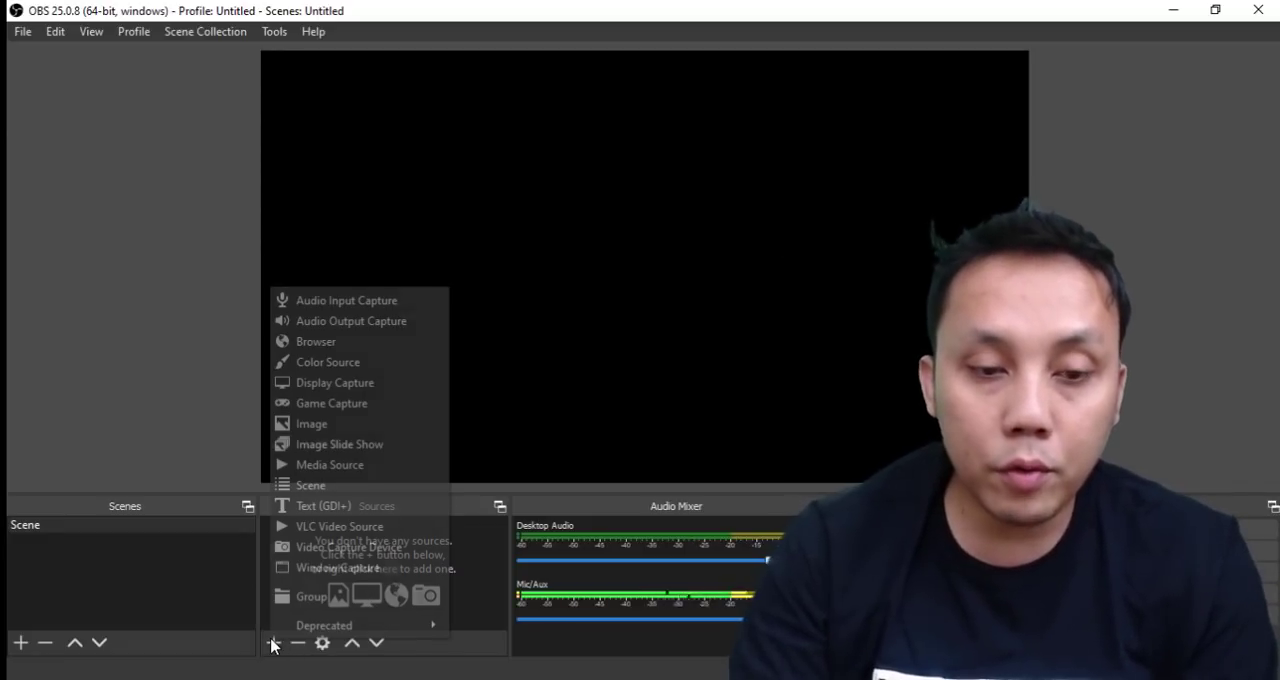
pyautogui.click(350, 301)
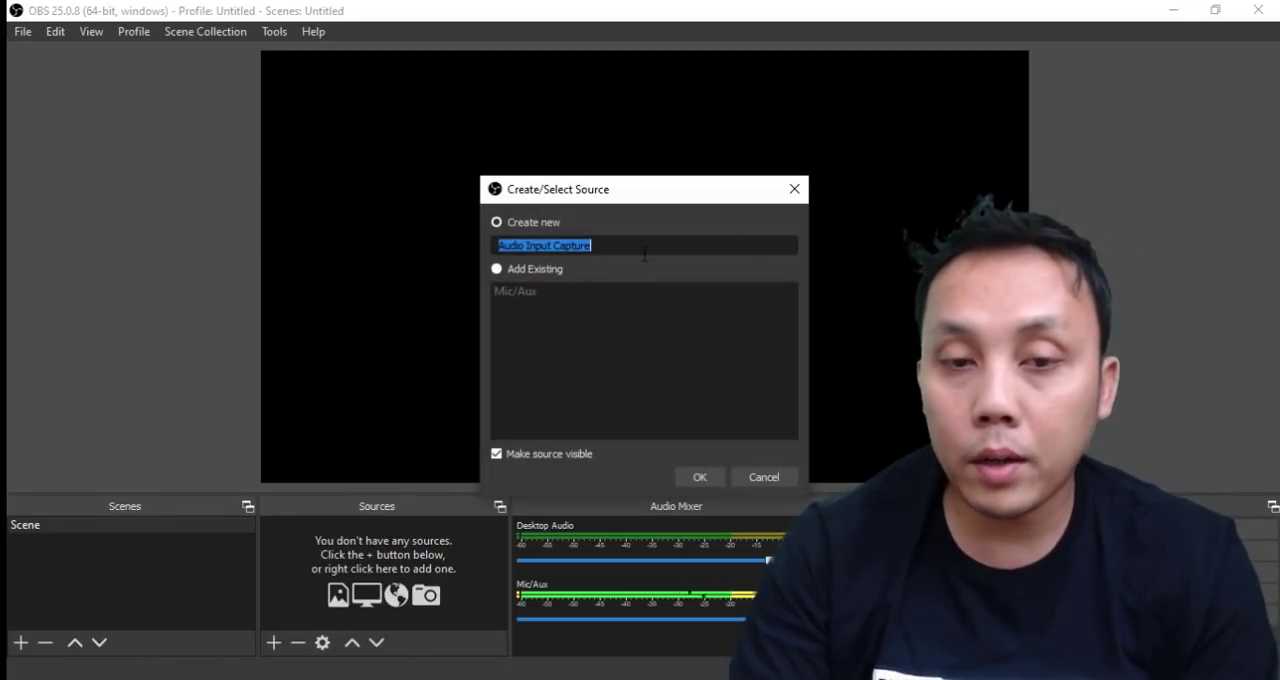
pyautogui.click(497, 223)
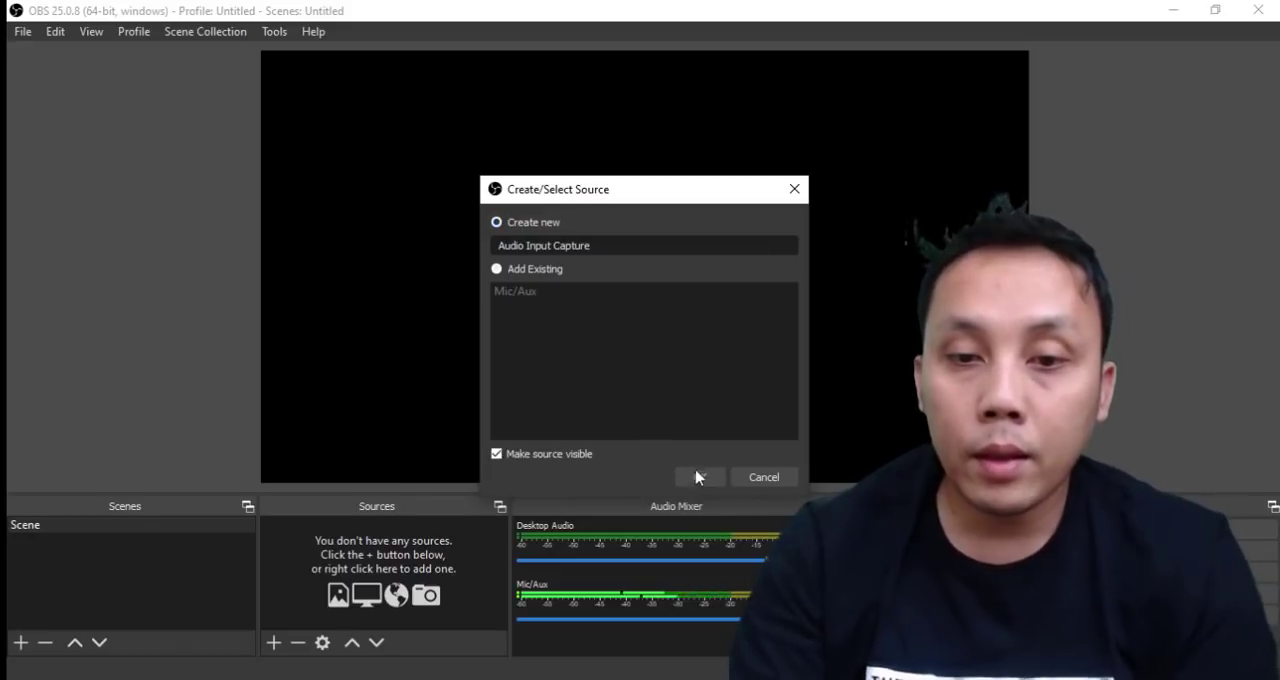
pyautogui.click(699, 477)
pyautogui.click(482, 110)
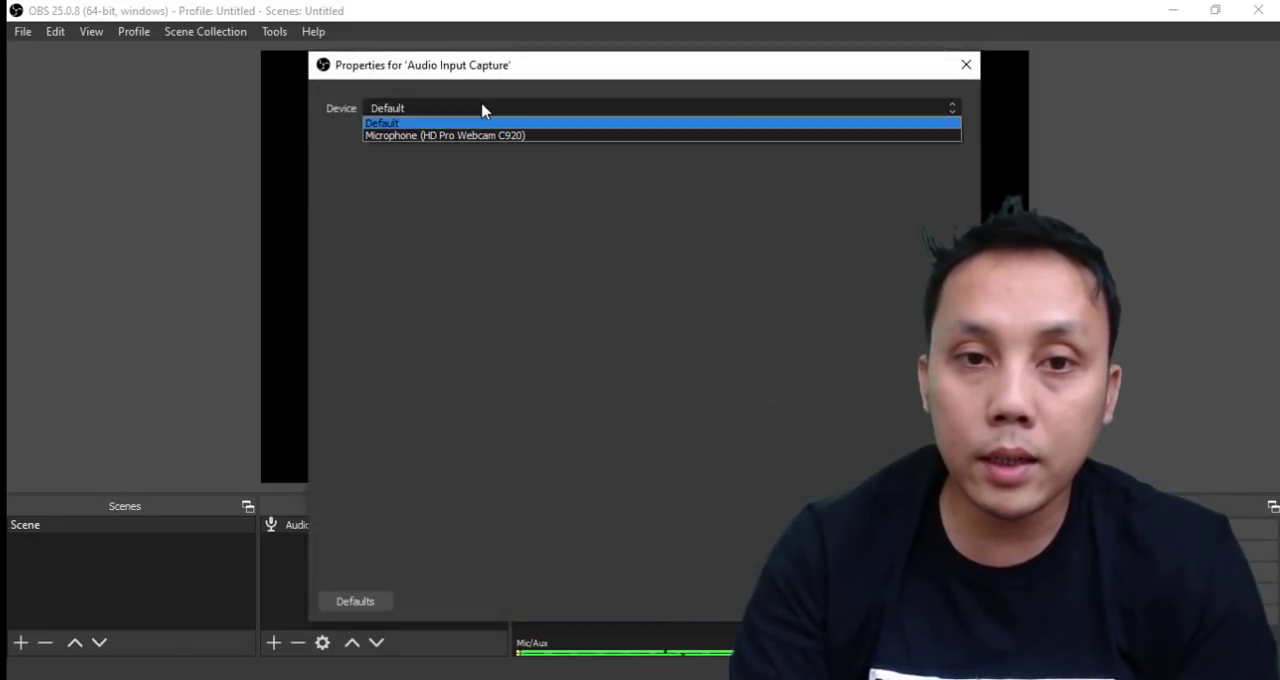
pyautogui.click(473, 136)
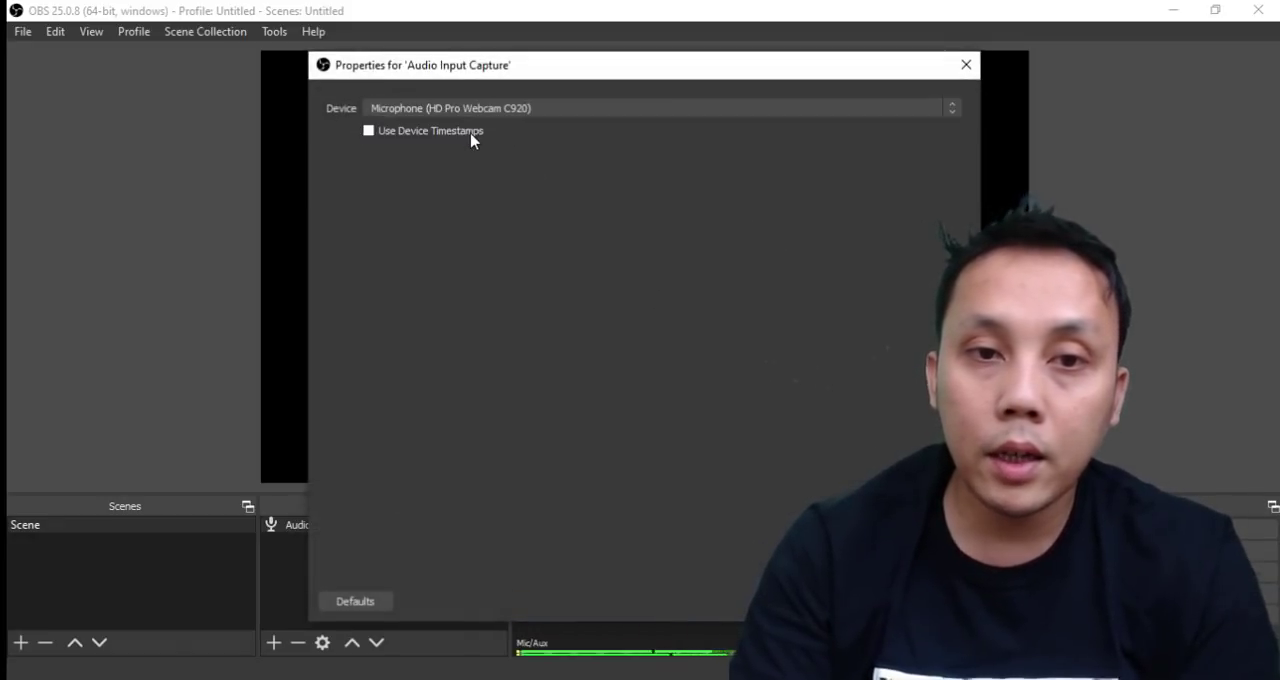
pyautogui.click(852, 601)
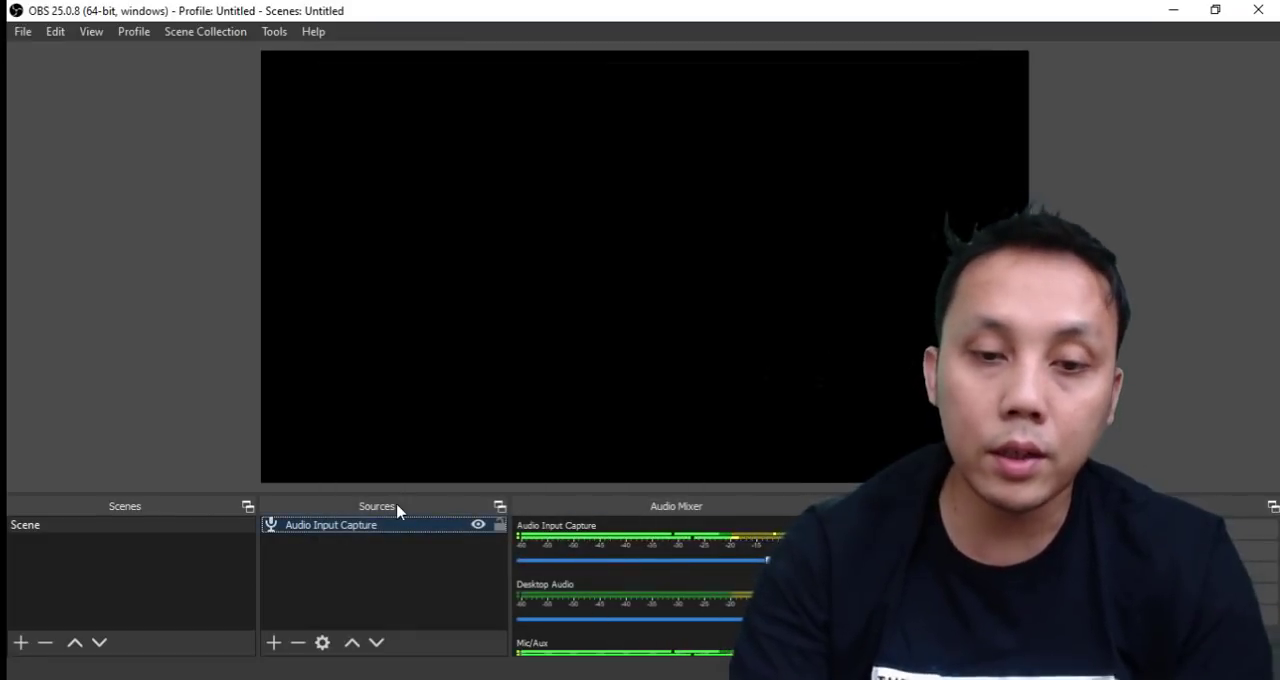
# Add a new Audio Output Capture source using the device Speakers (Realtek High Definition Audio).
pyautogui.click(273, 643)
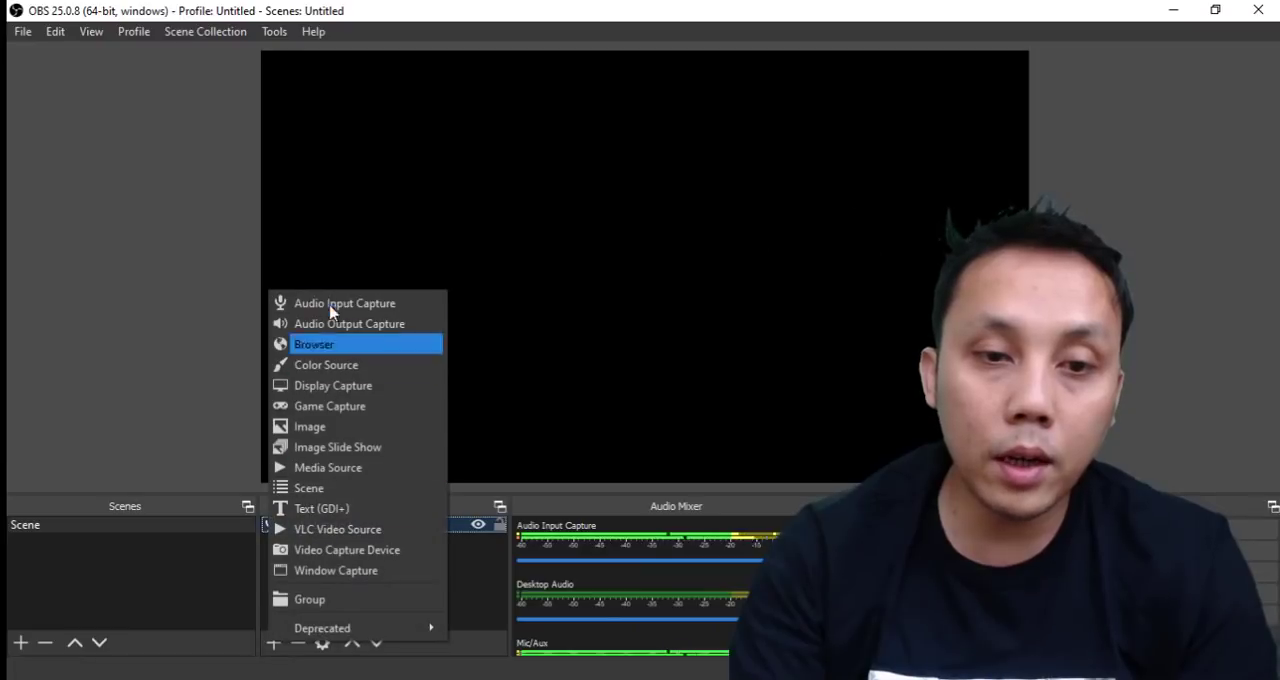
pyautogui.click(377, 324)
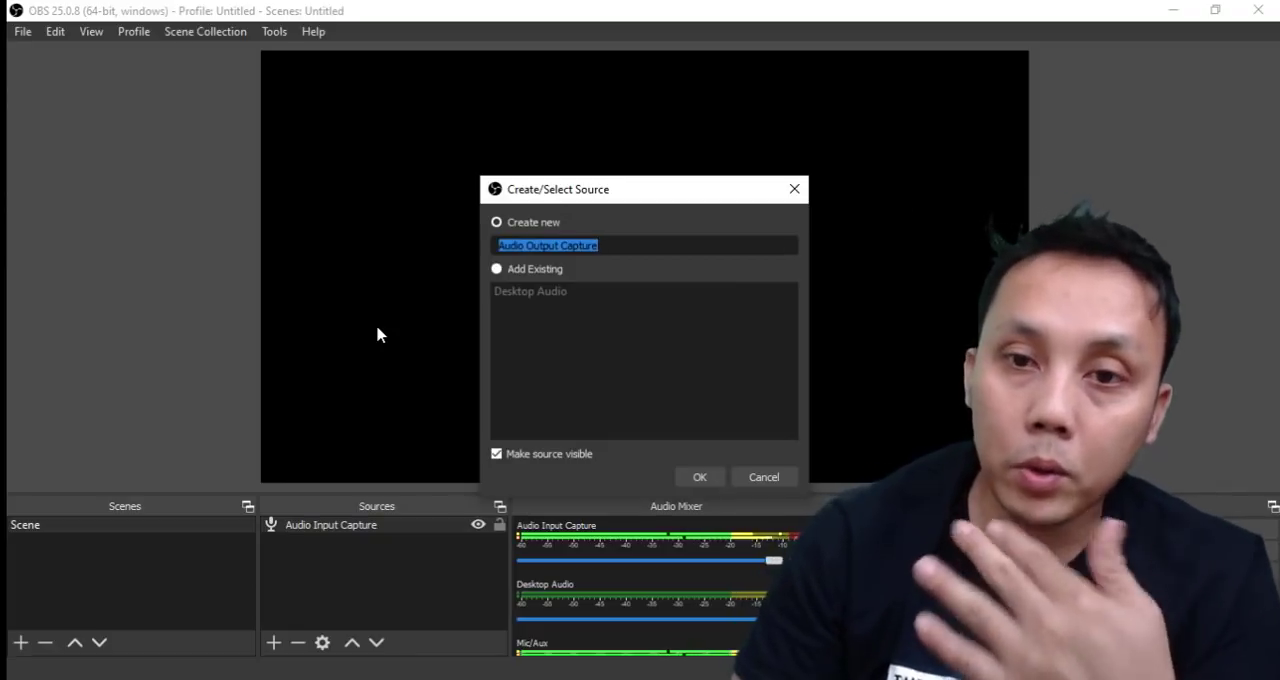
pyautogui.click(698, 478)
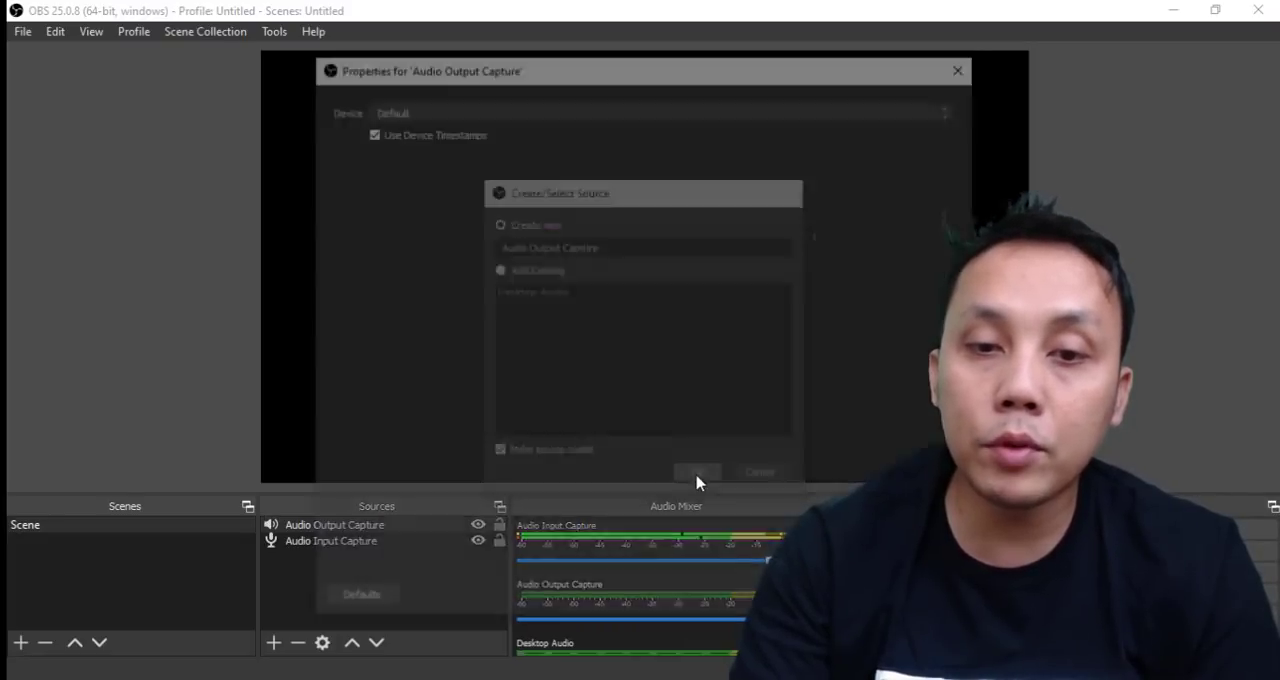
pyautogui.click(410, 108)
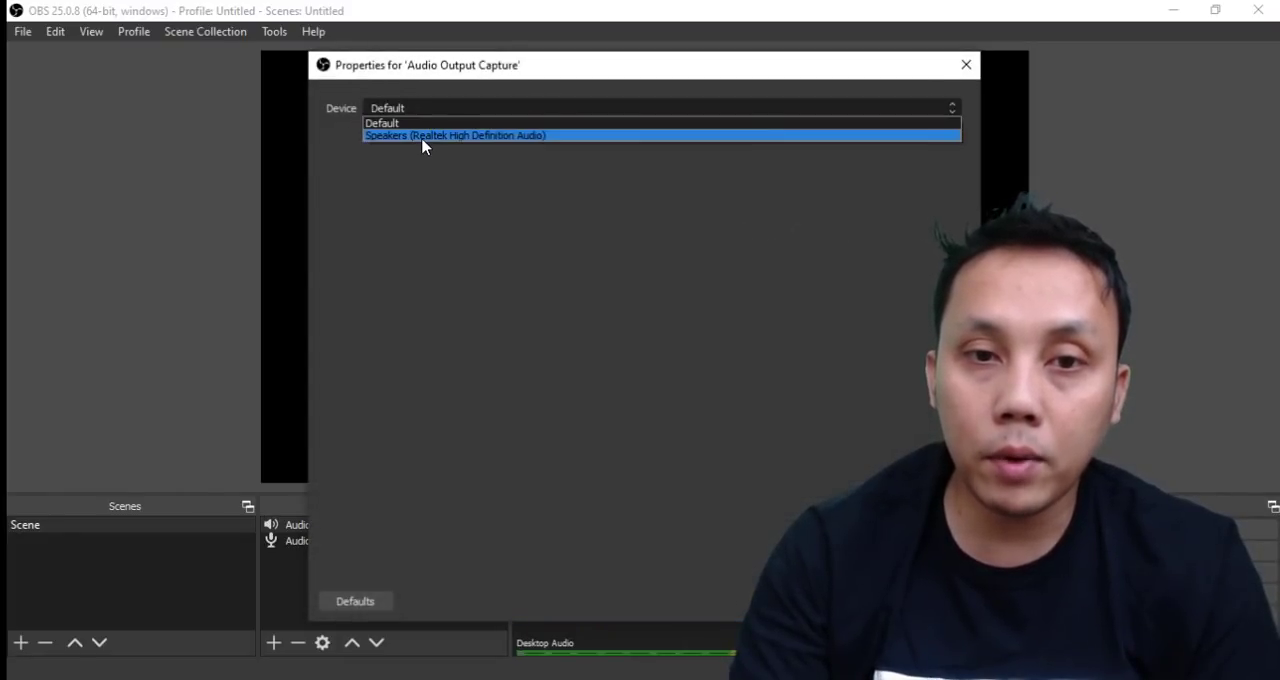
pyautogui.click(420, 137)
pyautogui.click(853, 601)
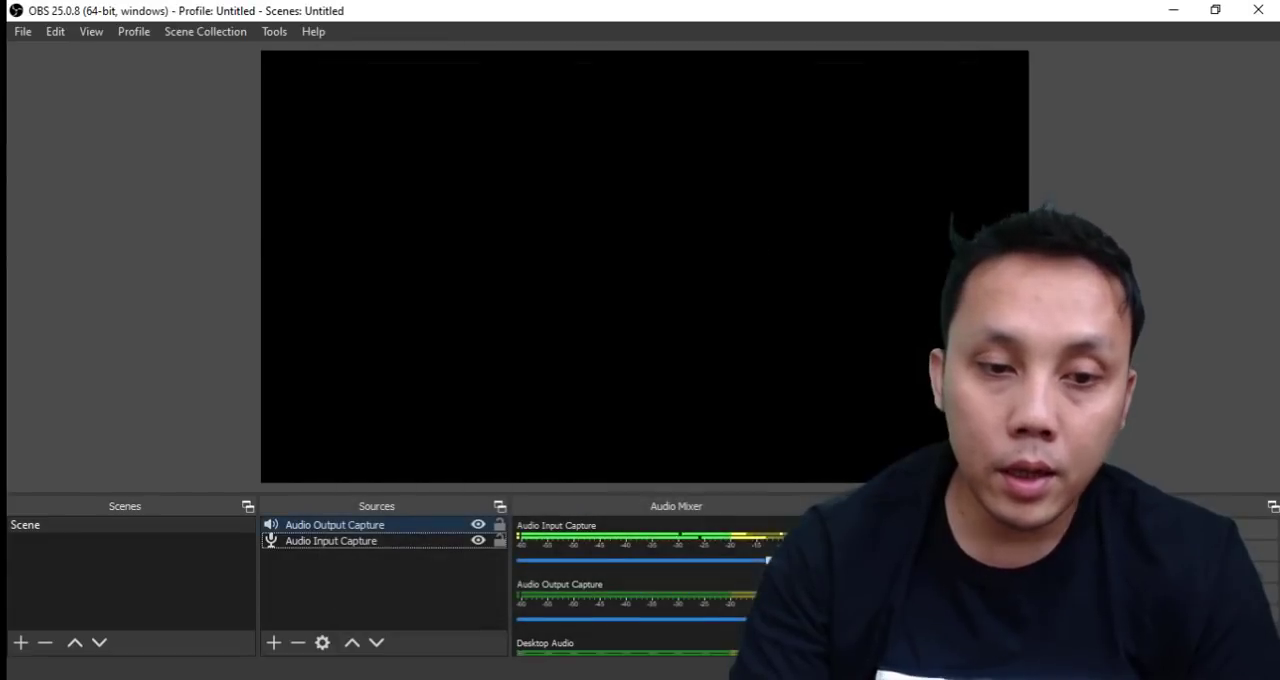
pyautogui.click(312, 526)
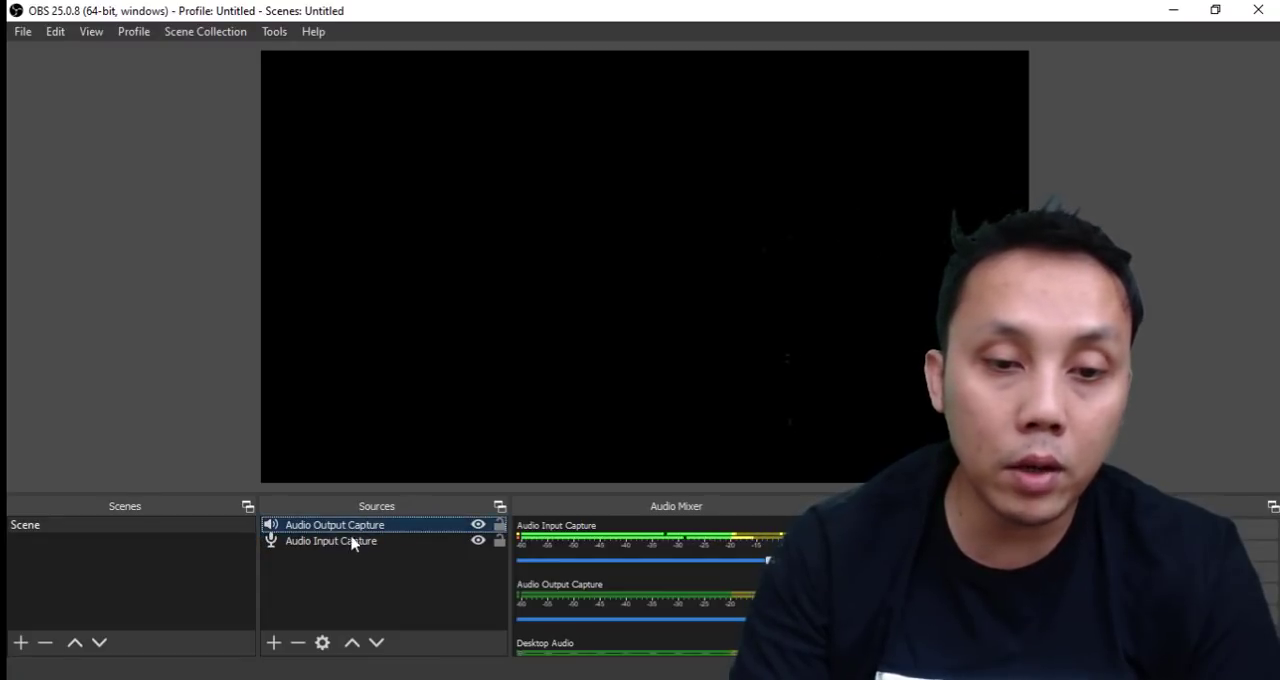
# Add a new Display Capture source for Display 1: 1366x768 @ 0,0, keeping Capture Cursor enabled.
pyautogui.click(271, 648)
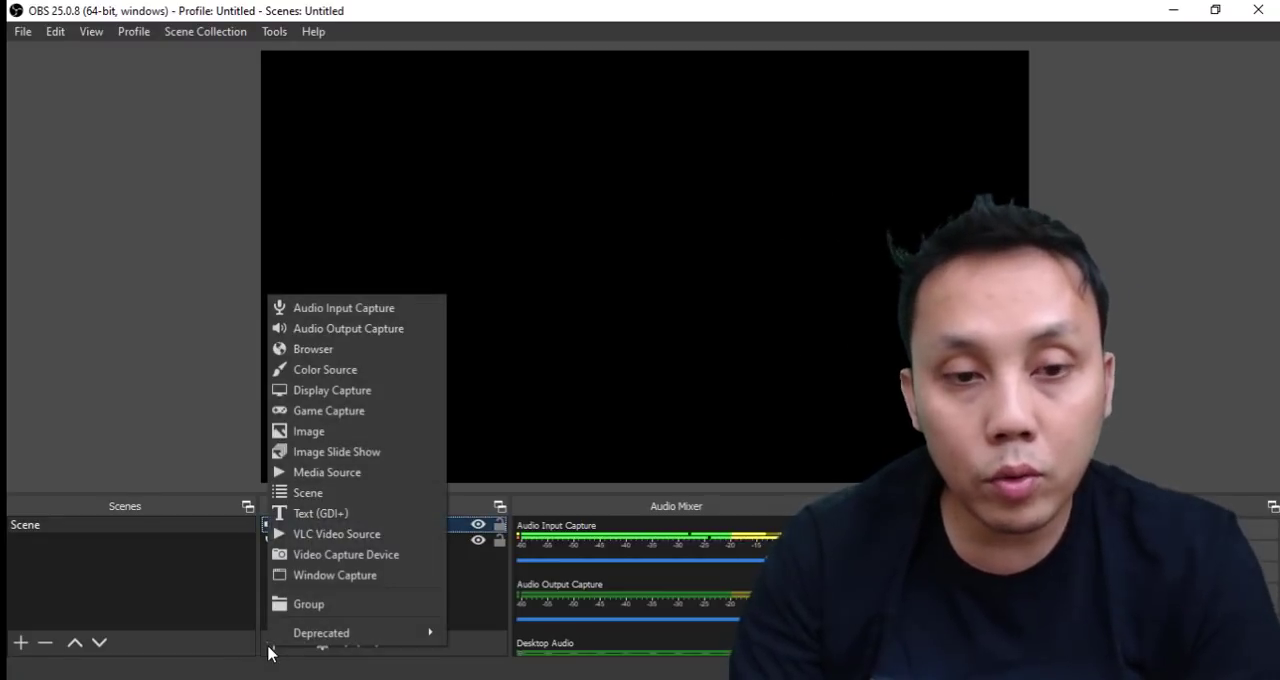
pyautogui.click(355, 399)
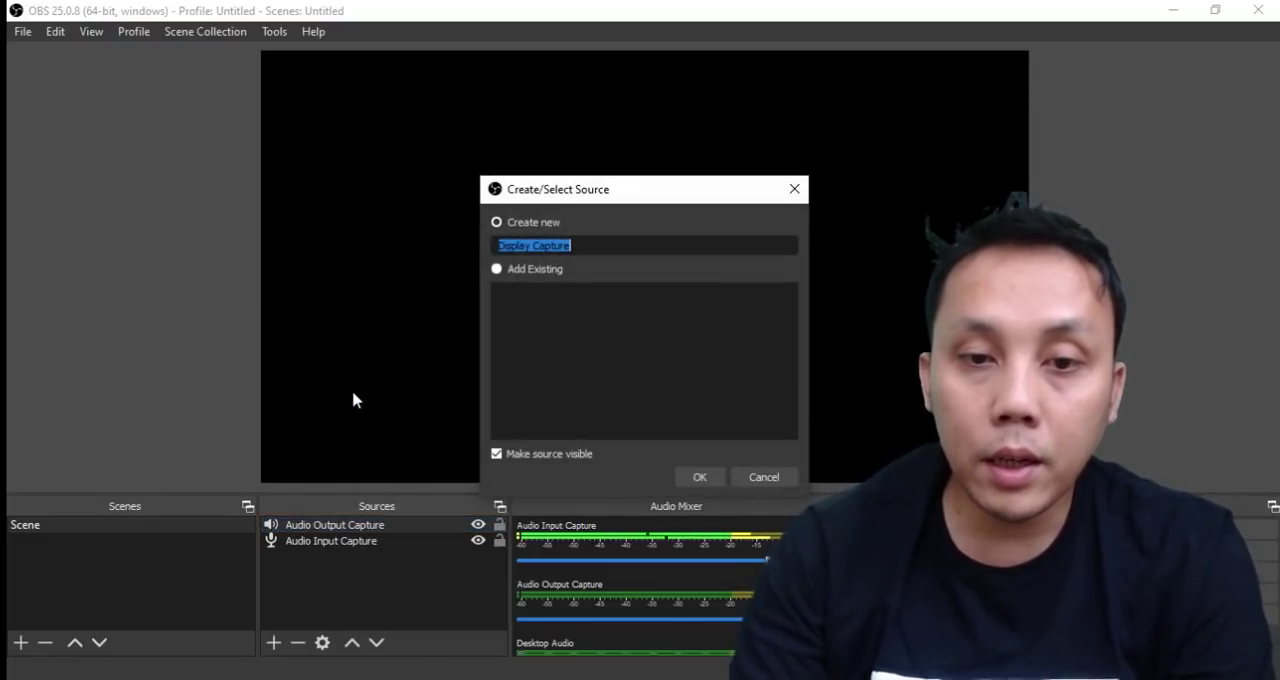
pyautogui.click(701, 478)
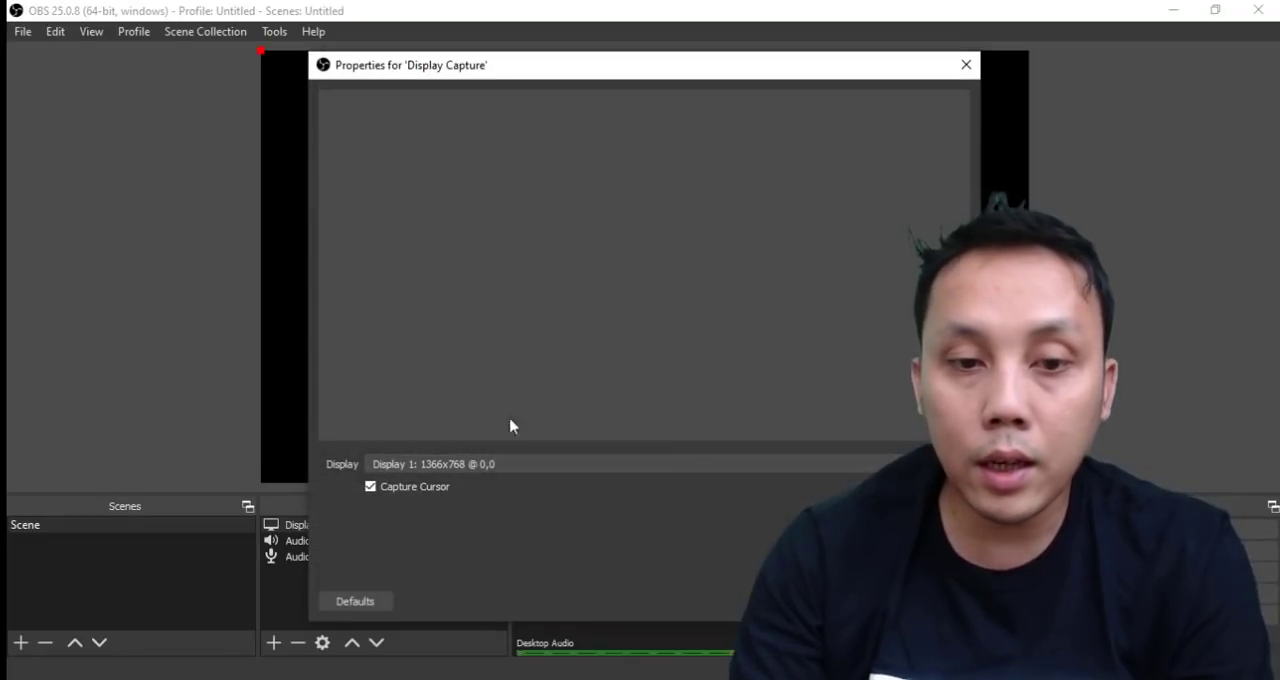
pyautogui.click(495, 466)
pyautogui.click(494, 480)
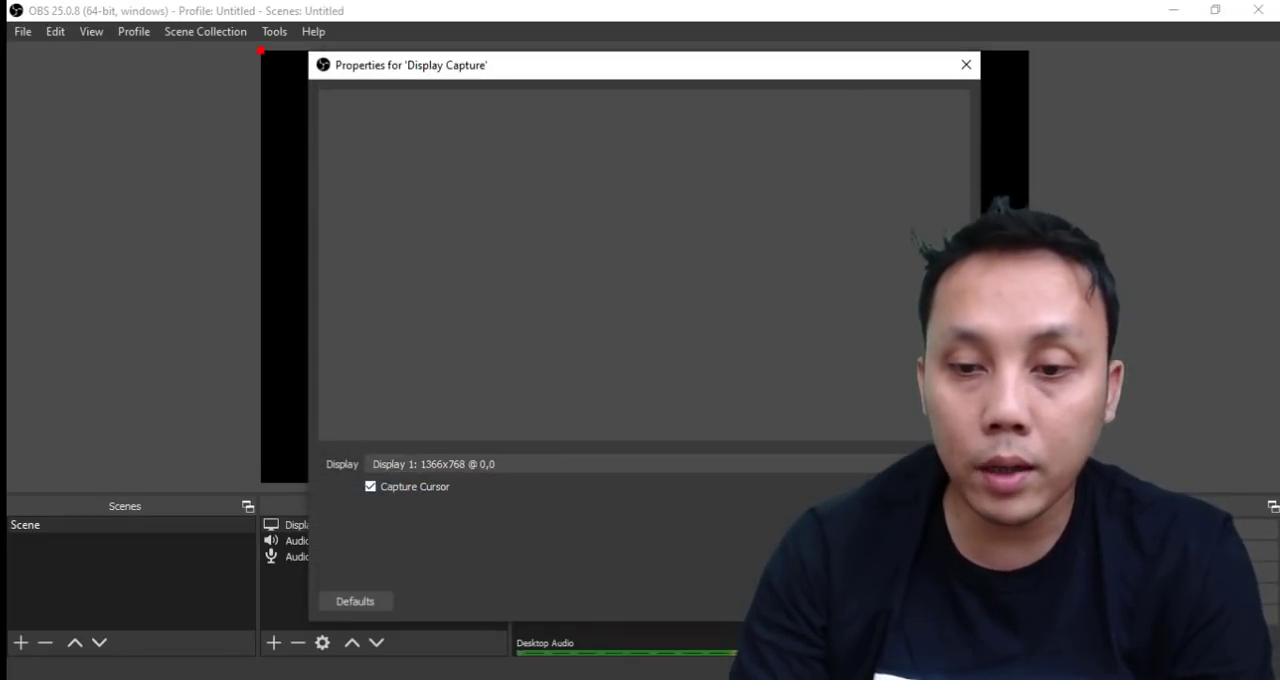
pyautogui.click(853, 601)
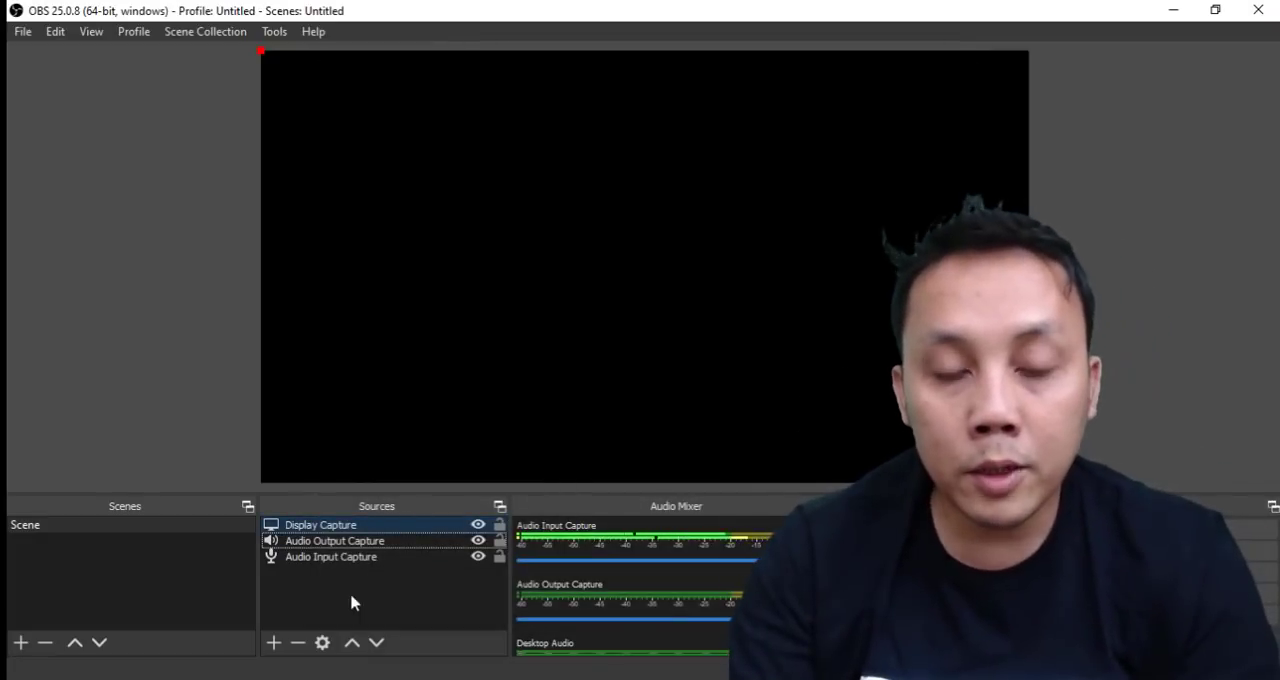
pyautogui.click(270, 61)
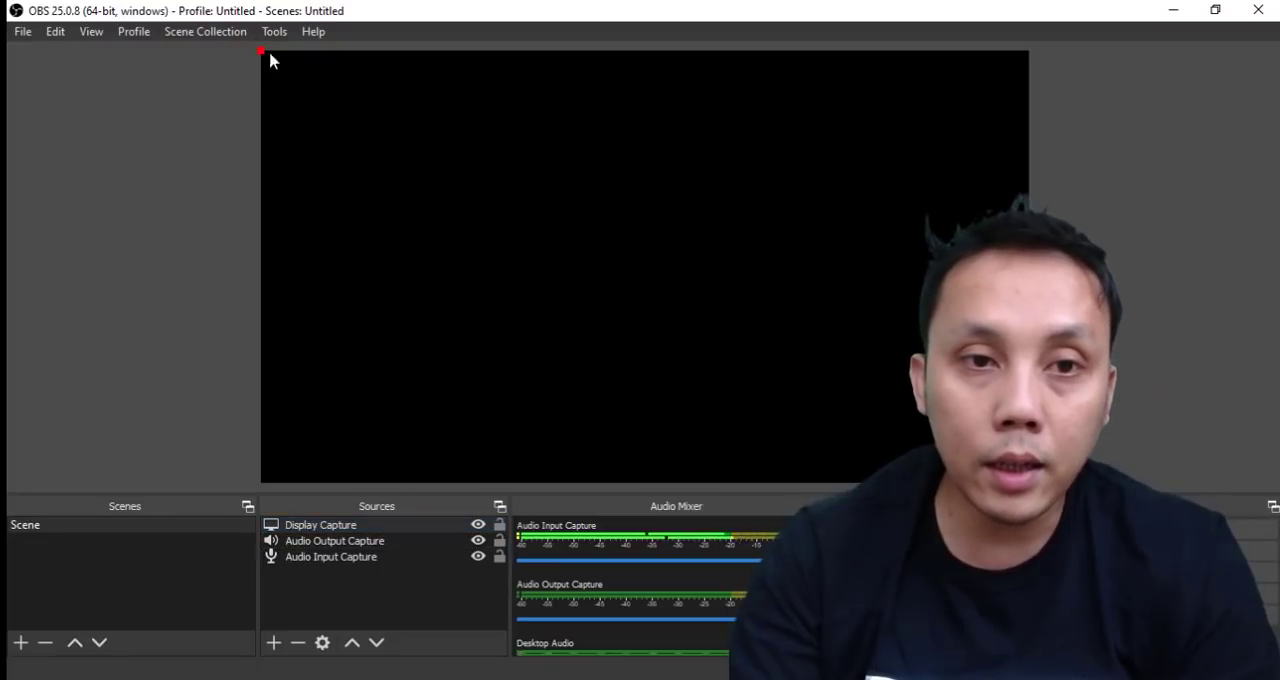
# Add a new Video Capture Device source using the HD WebCam as its device.
pyautogui.click(273, 642)
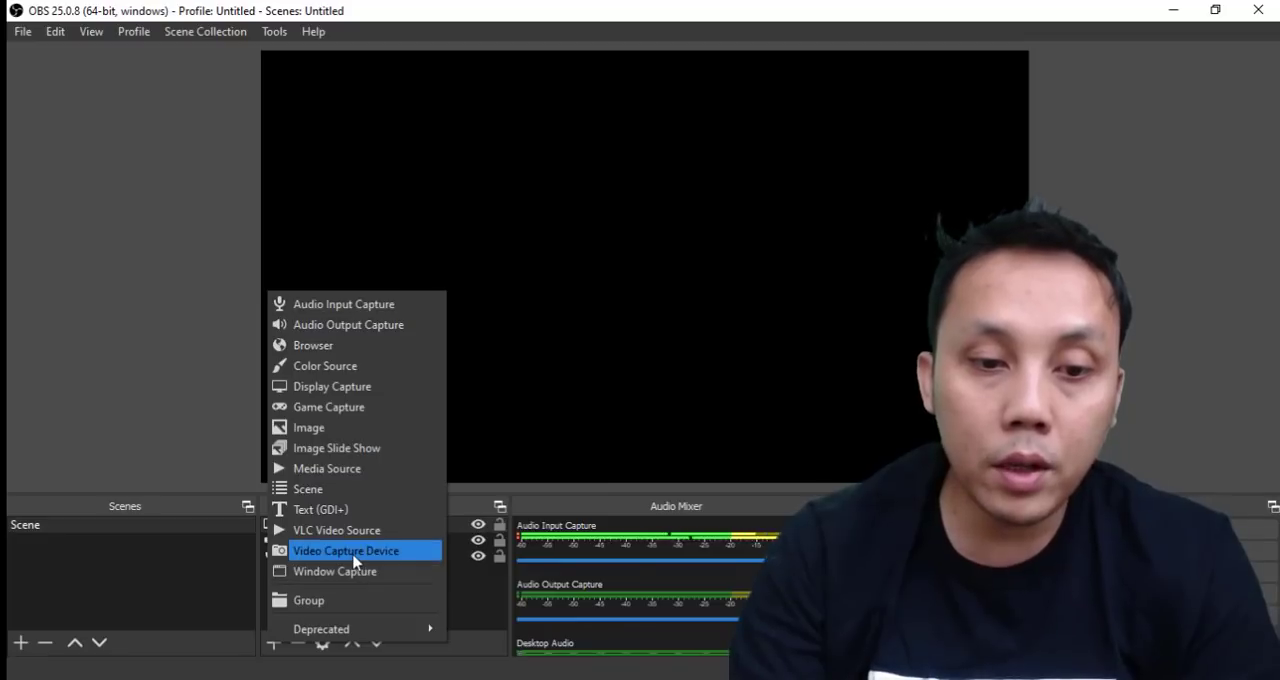
pyautogui.click(352, 551)
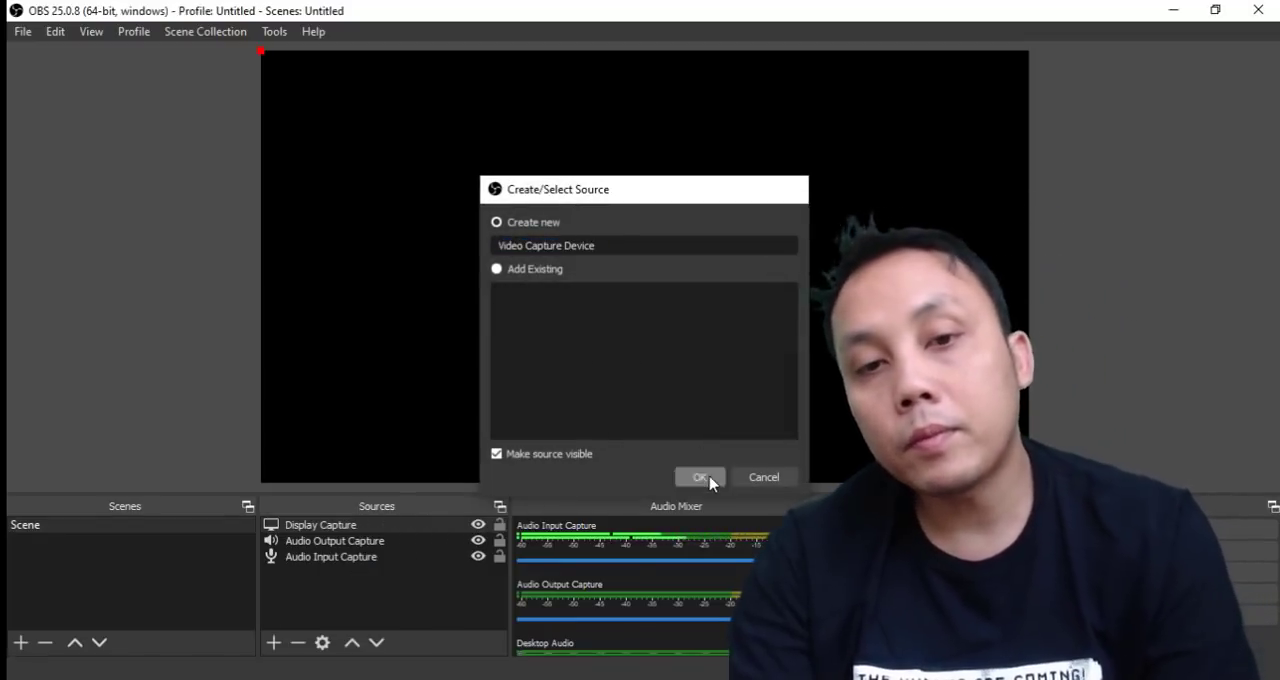
pyautogui.click(704, 478)
pyautogui.click(611, 313)
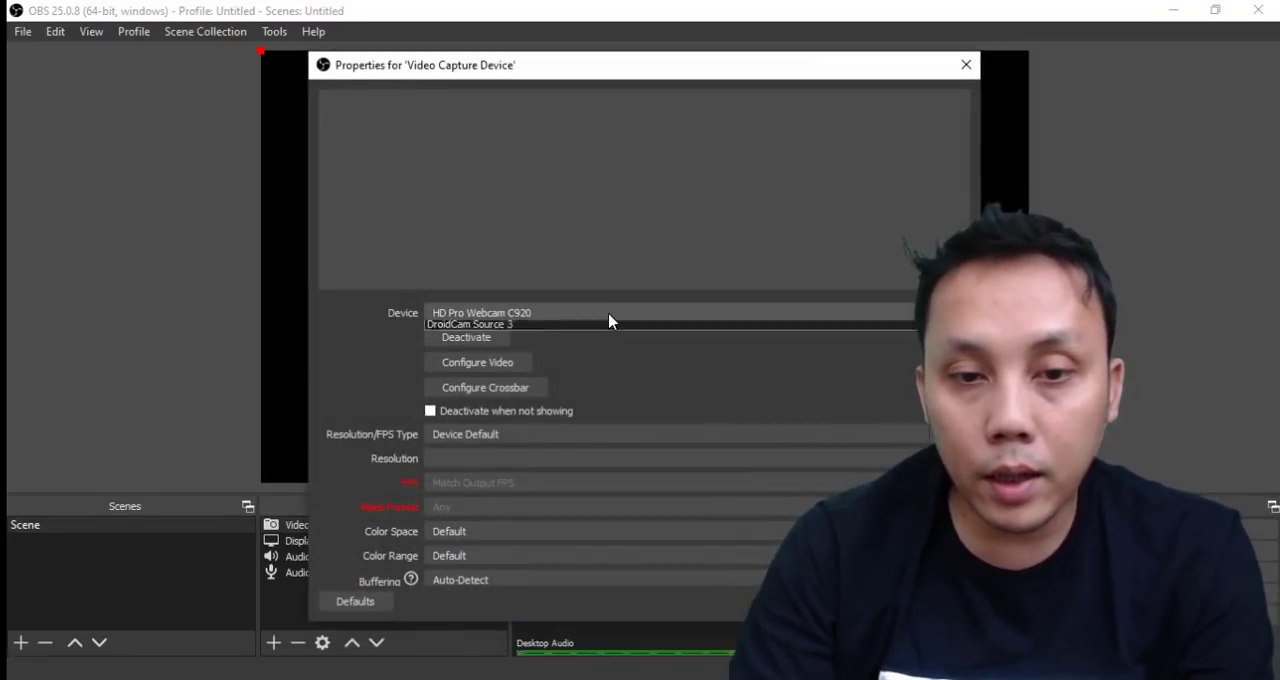
pyautogui.click(586, 352)
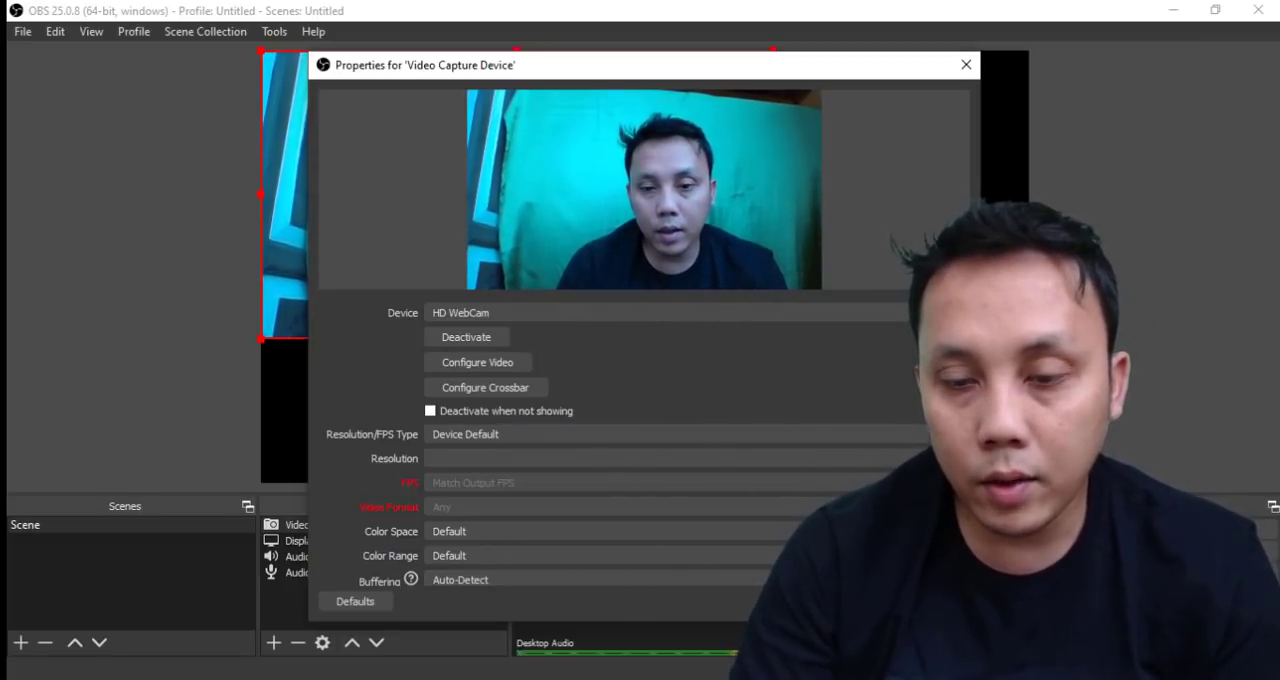
pyautogui.click(858, 601)
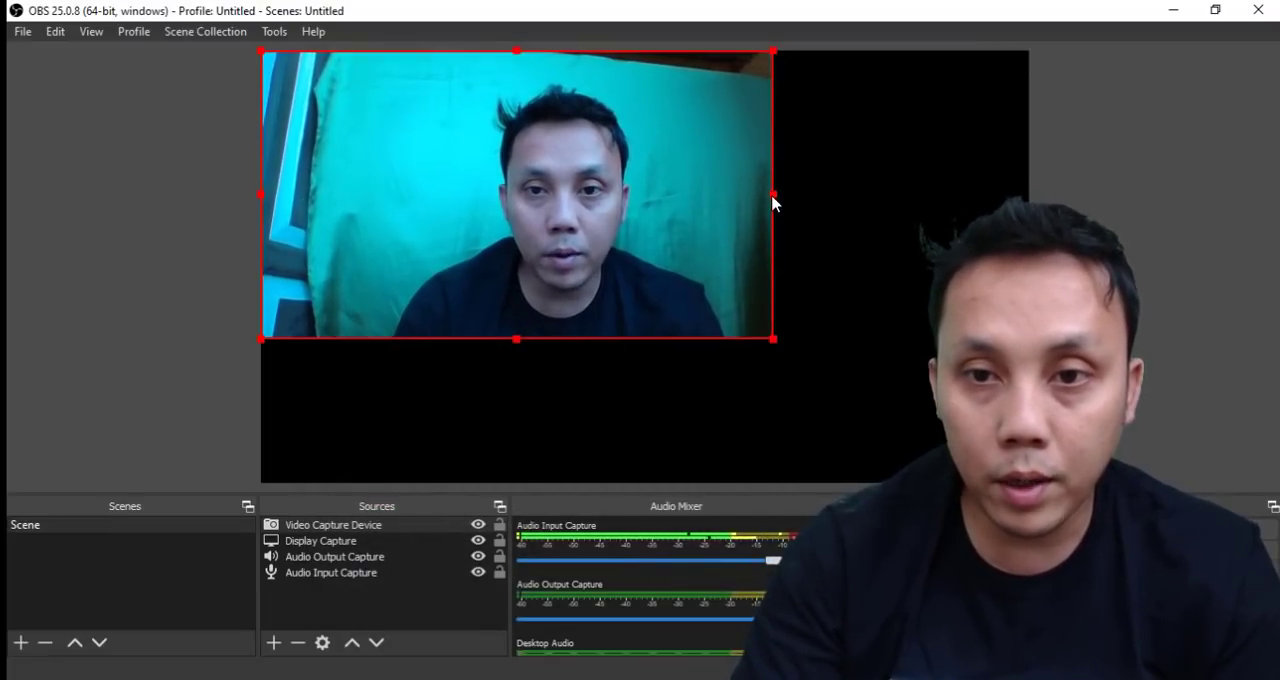
# Shrink the webcam image to a small thumbnail and fit it into the upper-right corner of the canvas.
pyautogui.moveTo(772, 194); pyautogui.dragTo(968, 93)
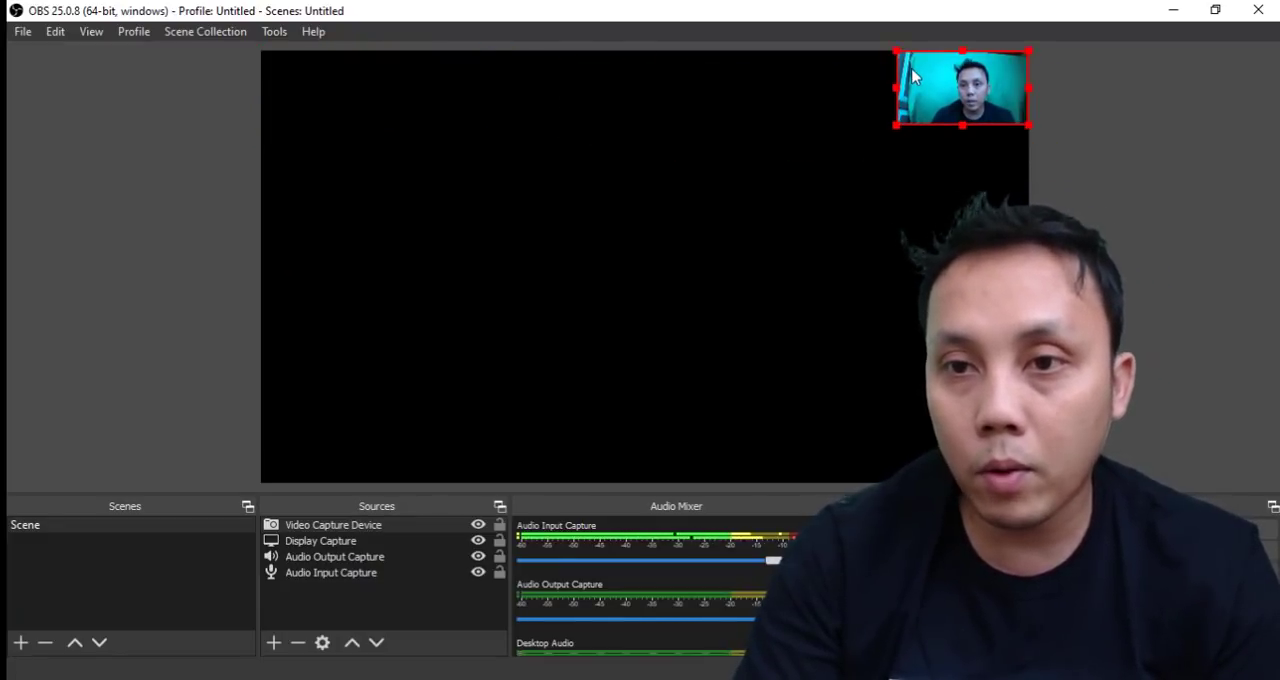
pyautogui.moveTo(896, 57); pyautogui.dragTo(918, 68)
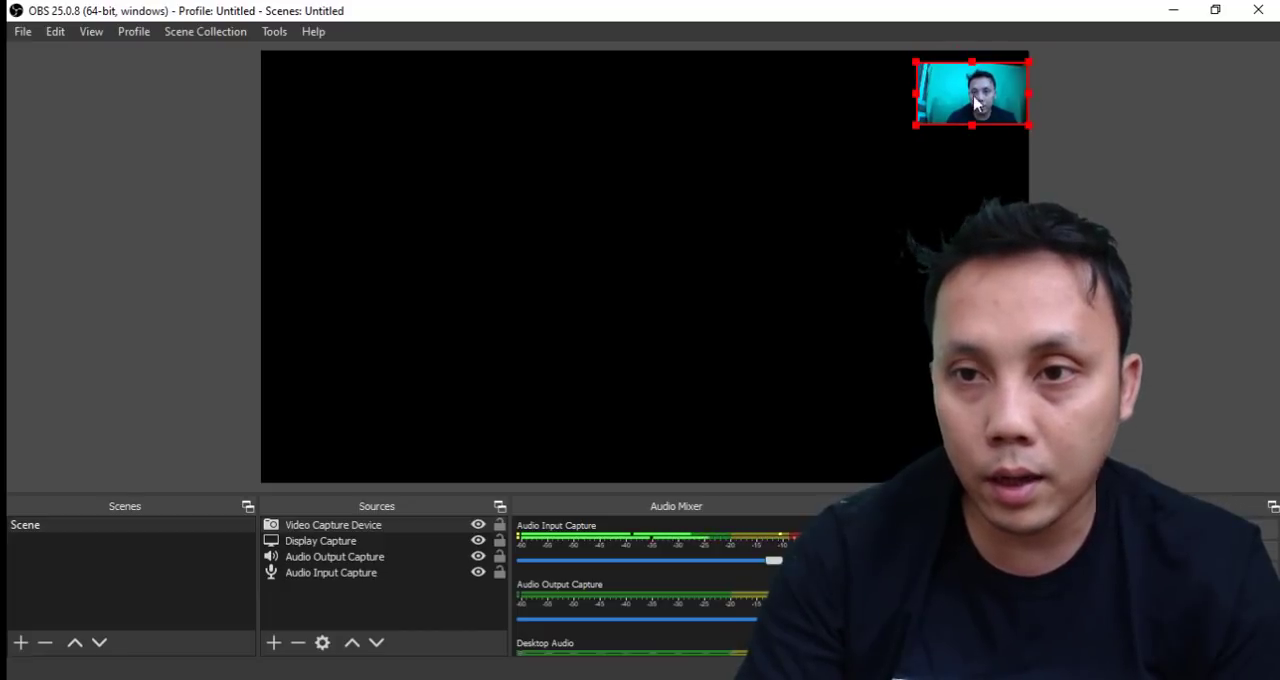
pyautogui.moveTo(977, 102); pyautogui.dragTo(977, 92)
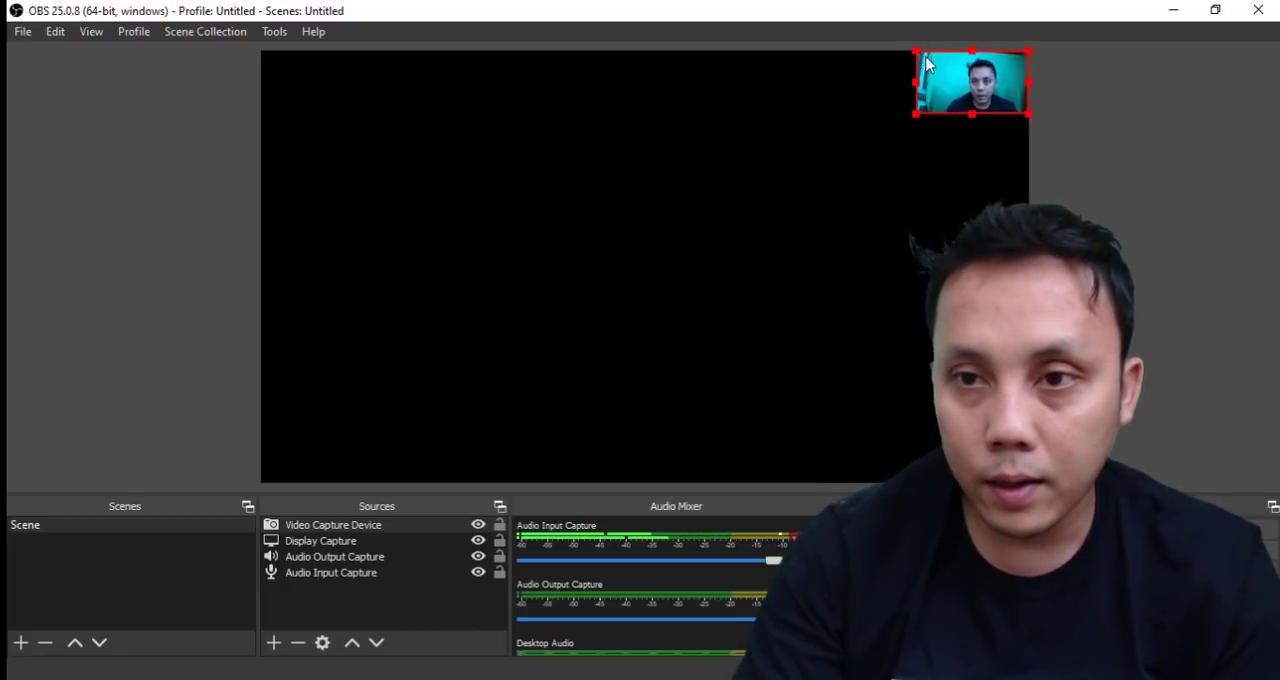
pyautogui.moveTo(917, 53); pyautogui.dragTo(979, 76)
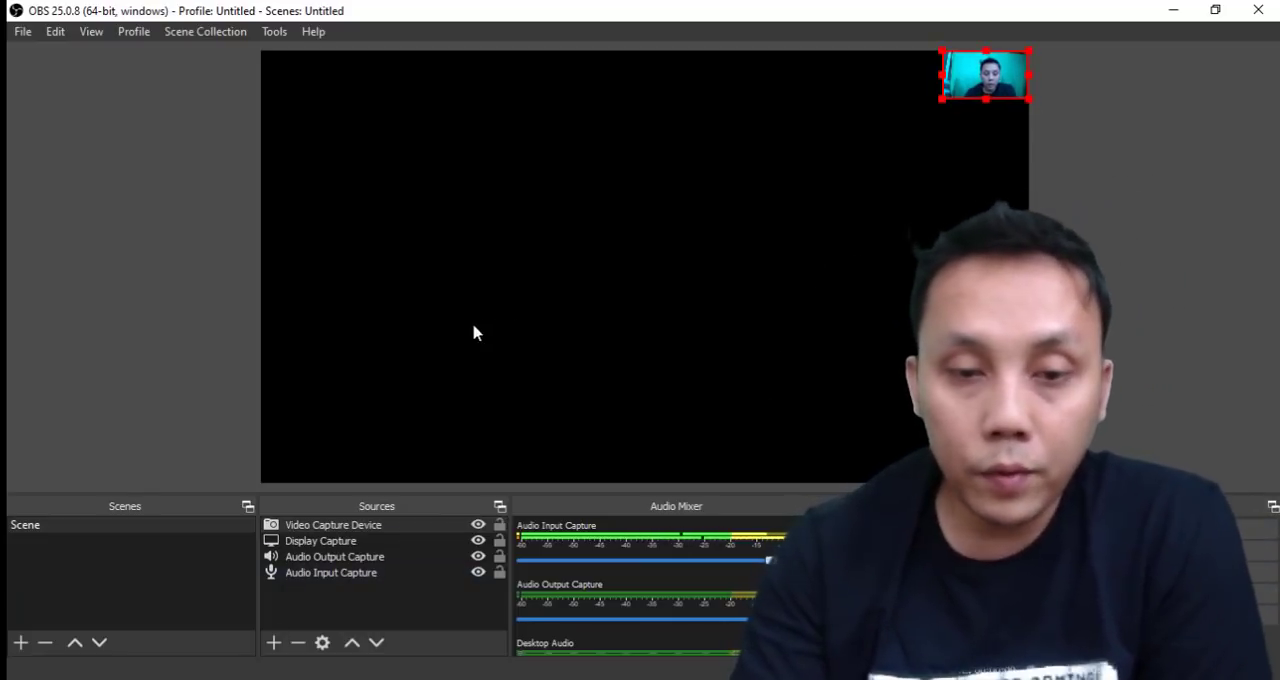
# Review the Display Capture source's properties, keeping Display 1: 1366x768 @ 0,0 and Capture Cursor enabled.
pyautogui.doubleClick(312, 544)
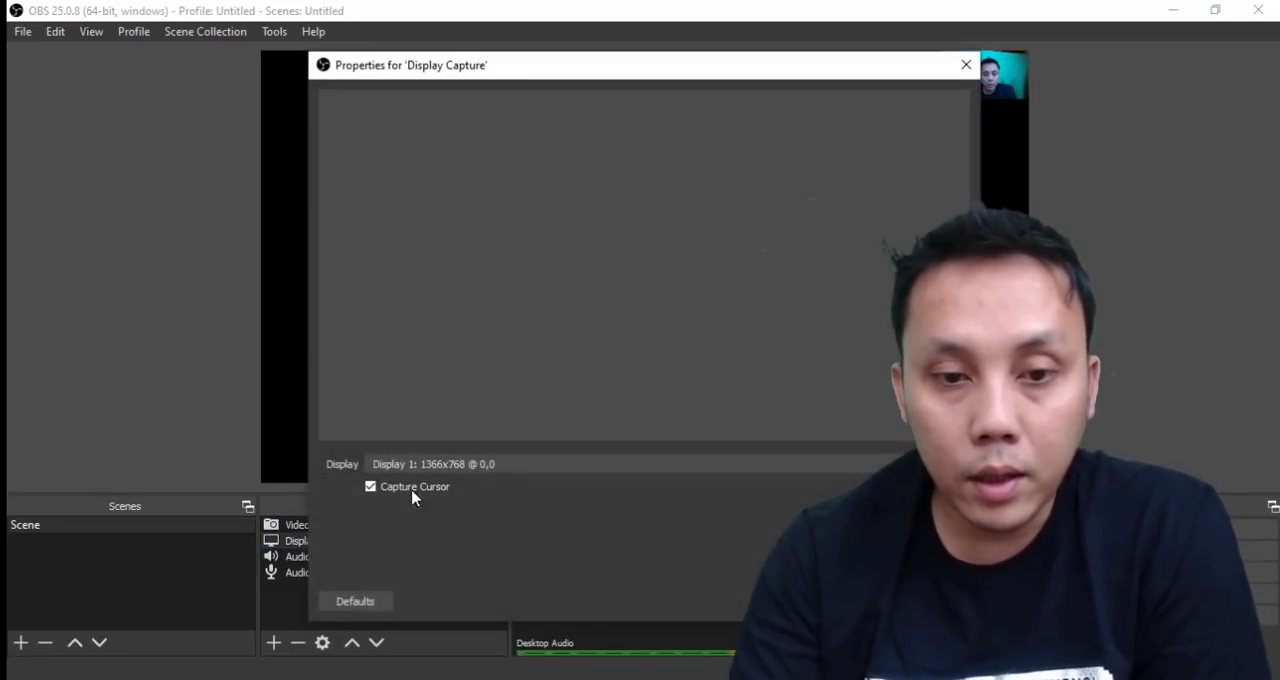
pyautogui.click(500, 466)
pyautogui.click(490, 478)
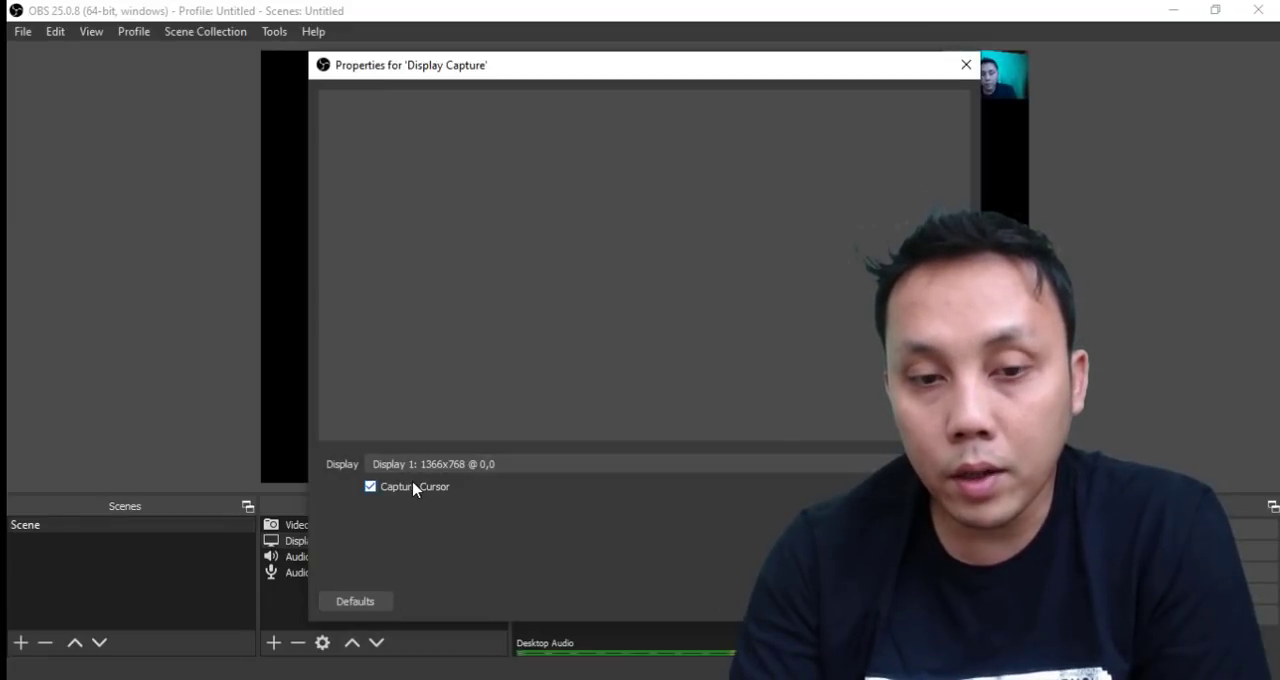
pyautogui.click(851, 601)
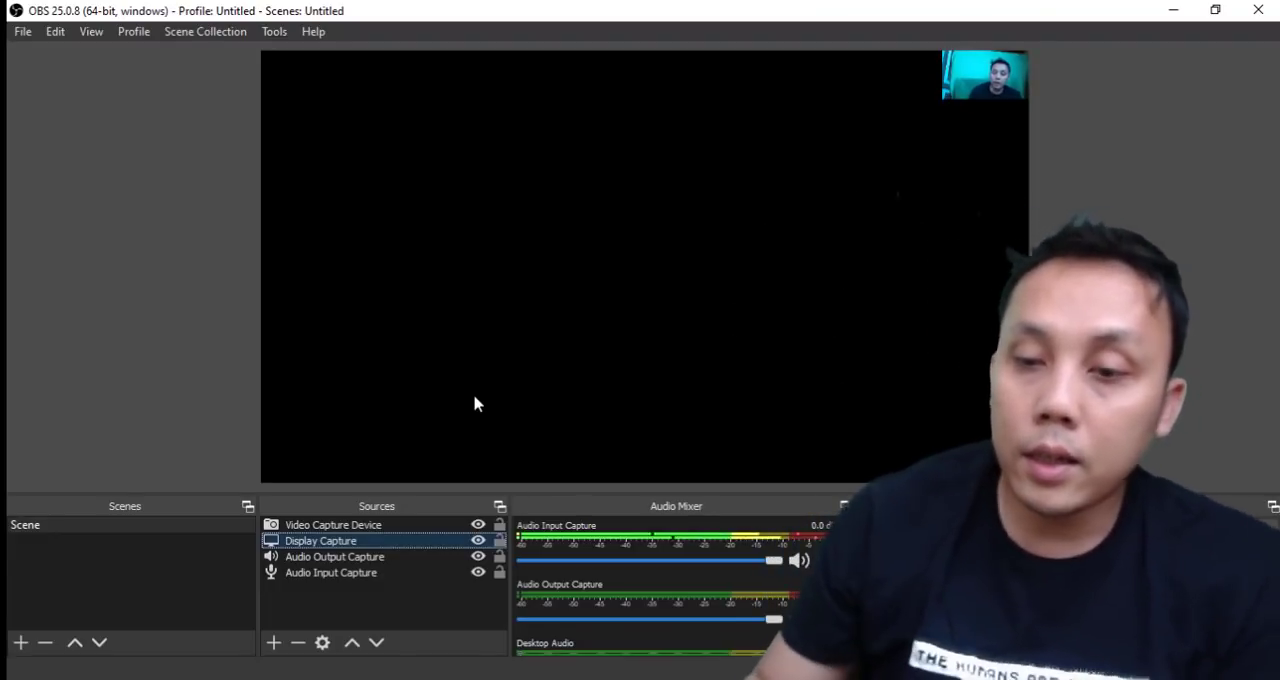
# Check the hotkeys assigned to starting, stopping and pausing a recording, and close the settings without changes.
pyautogui.click(1150, 594)
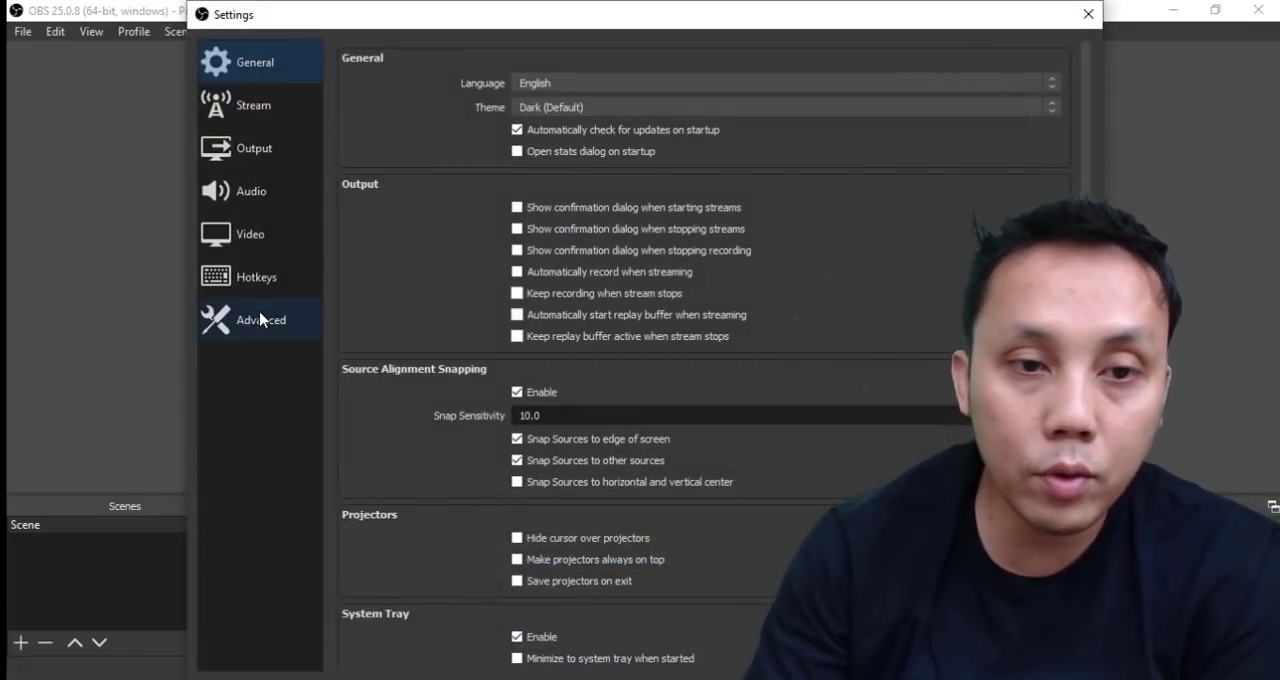
pyautogui.click(250, 282)
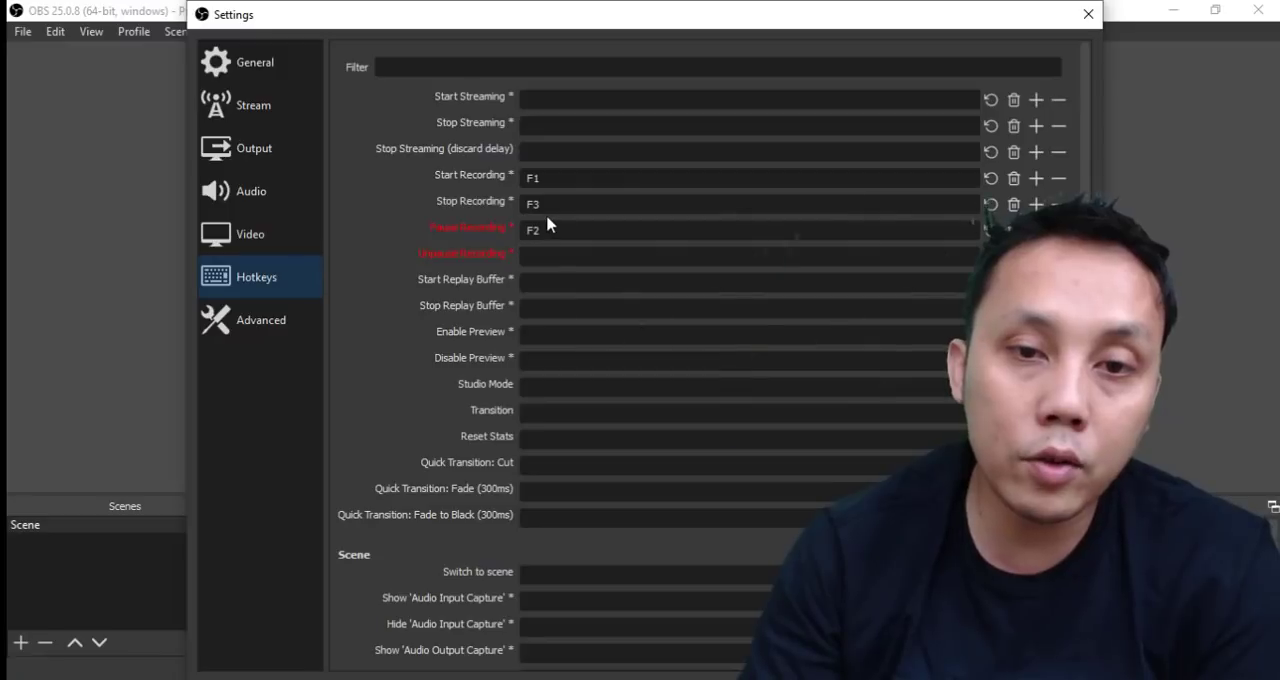
pyautogui.click(1088, 14)
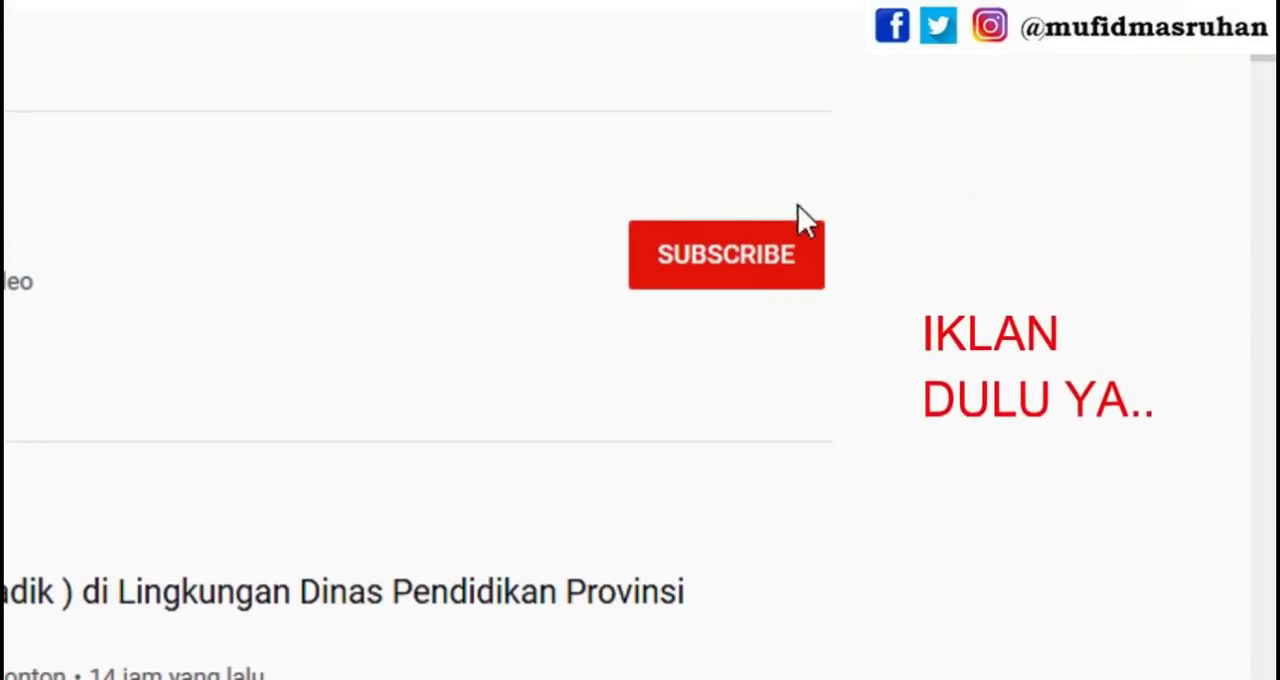
# On YouTube, subscribe to the channel and set its notifications to Semua.
pyautogui.click(726, 258)
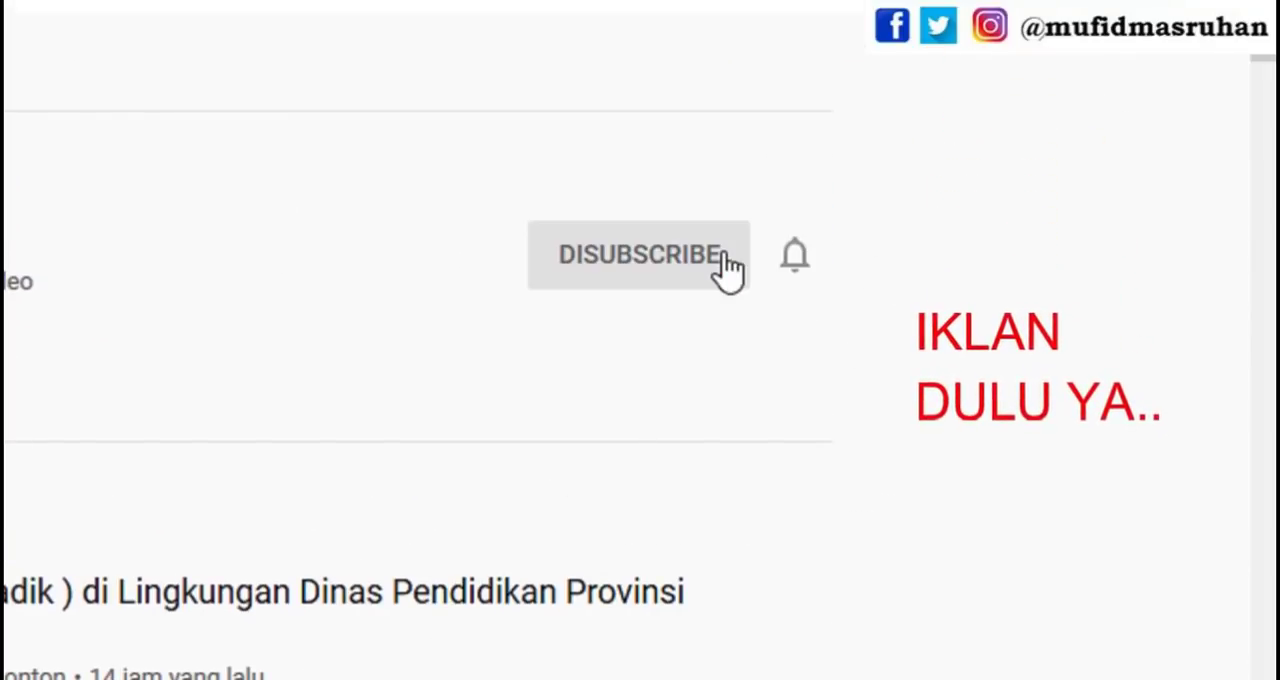
pyautogui.click(801, 274)
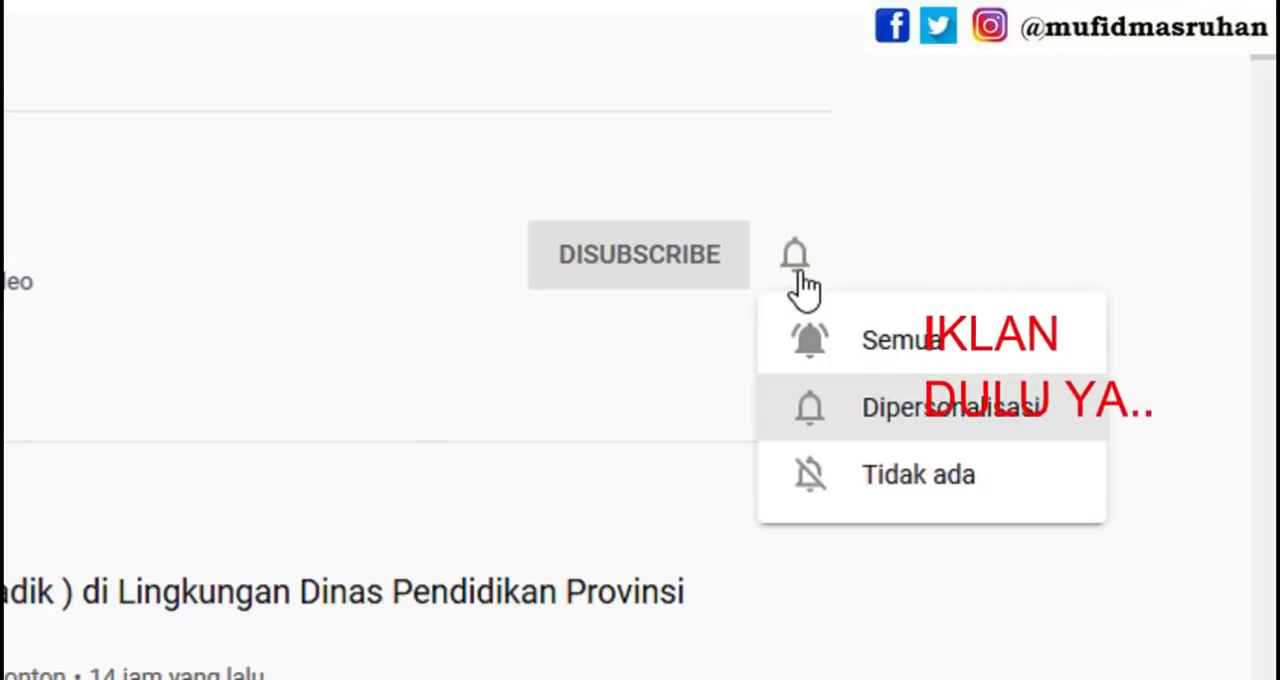
pyautogui.click(853, 340)
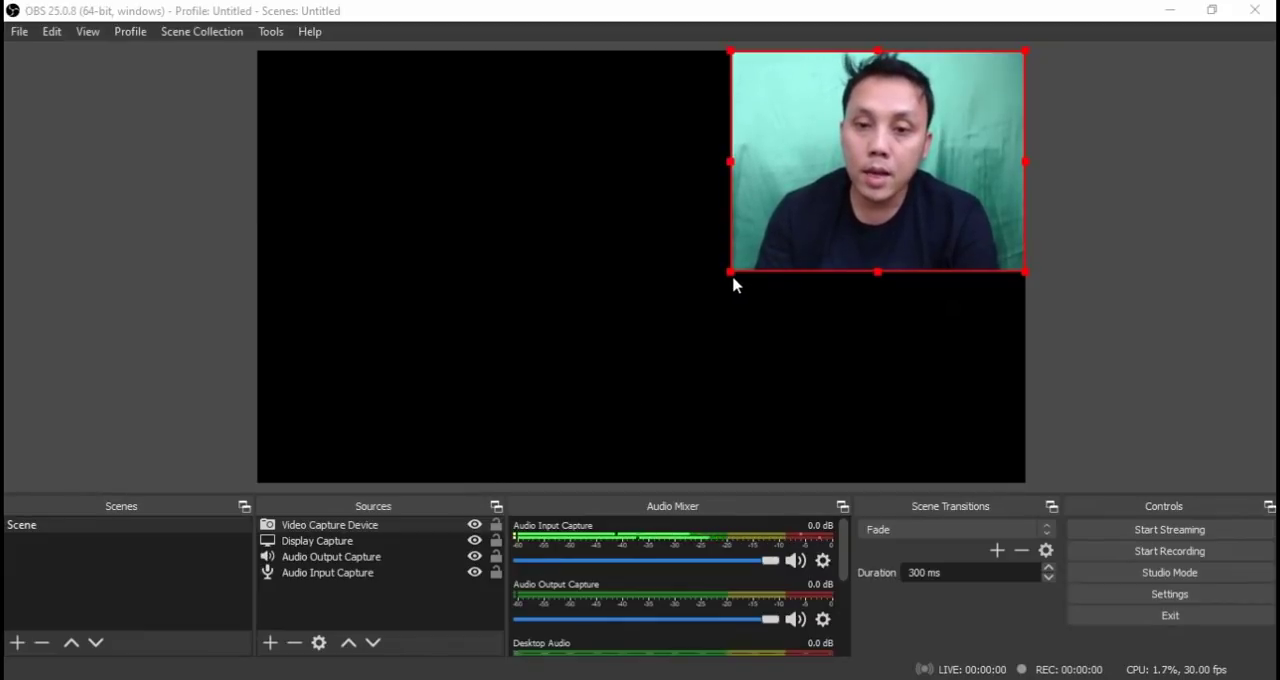
# Shrink the webcam image slightly and add a Window Capture source for PowerPoint Slide Show - [Bab 8 Vektor- Pertemuan 1].
pyautogui.moveTo(729, 271); pyautogui.dragTo(750, 259)
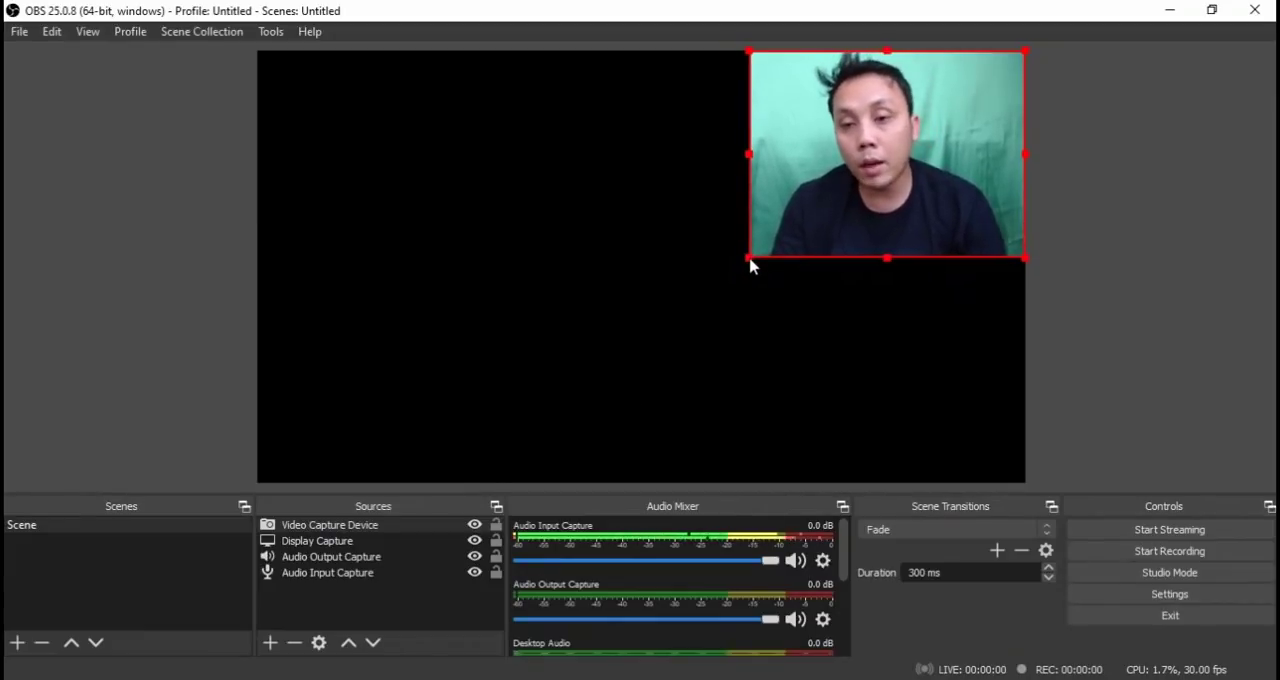
pyautogui.click(268, 646)
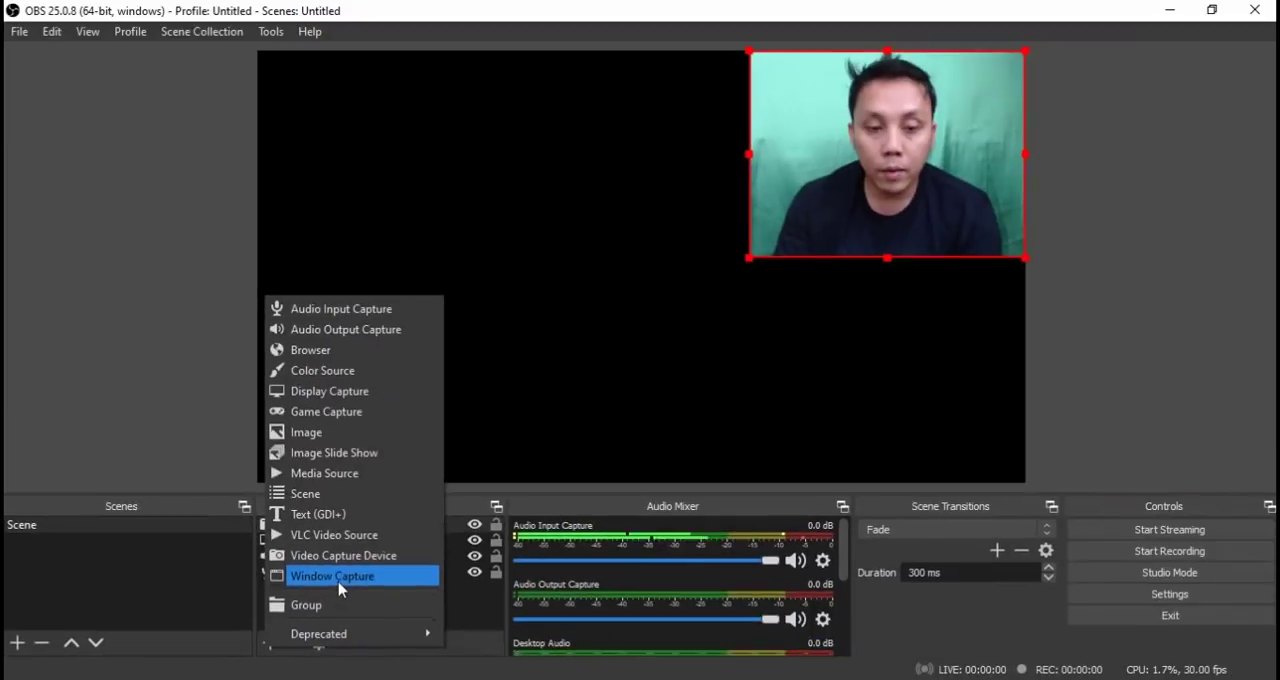
pyautogui.click(650, 482)
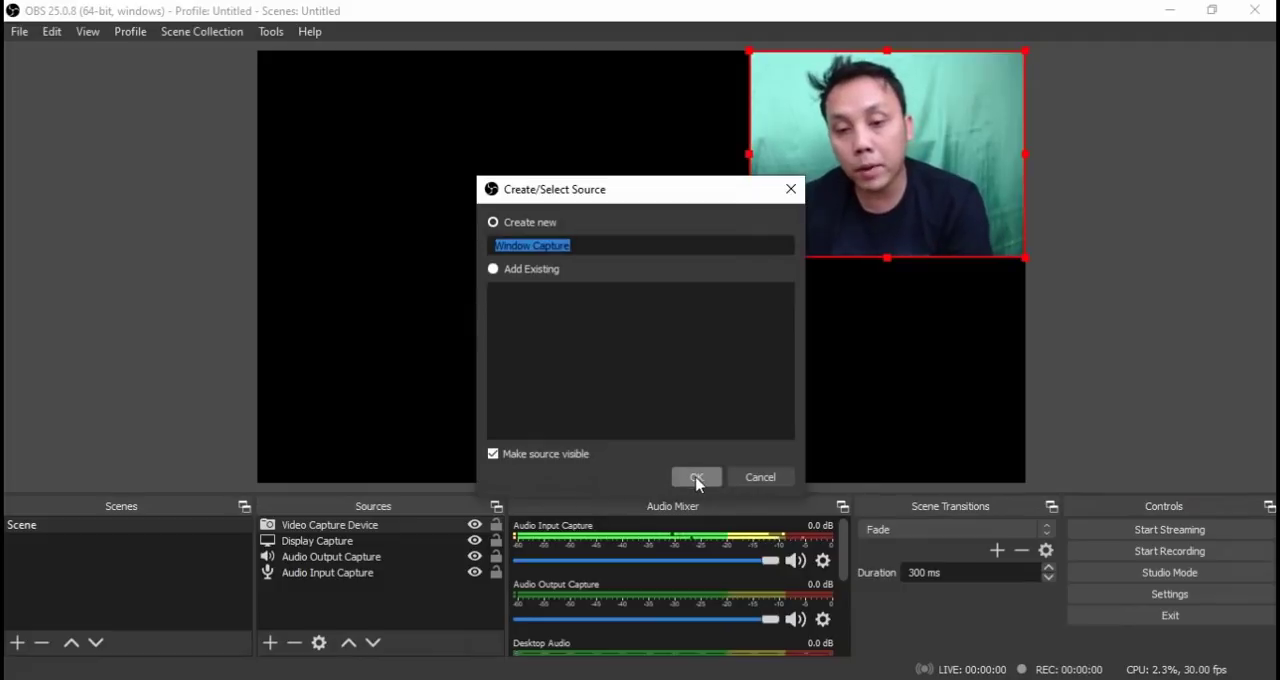
pyautogui.click(696, 477)
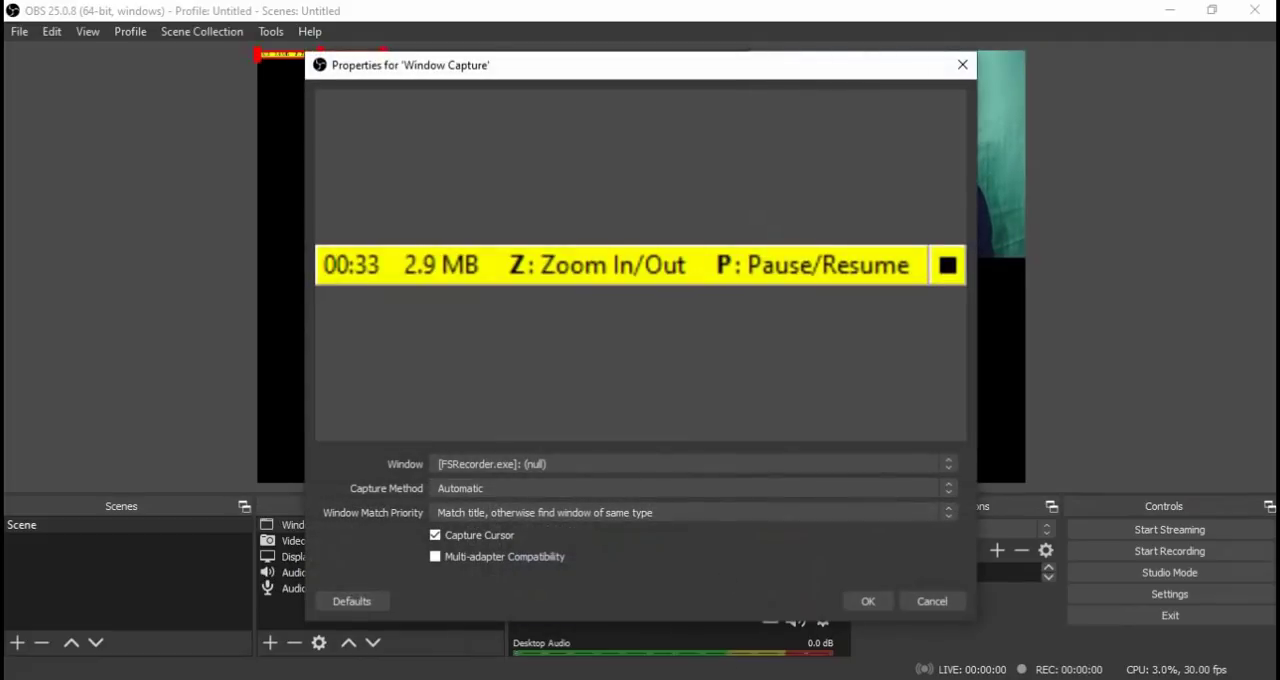
pyautogui.click(575, 464)
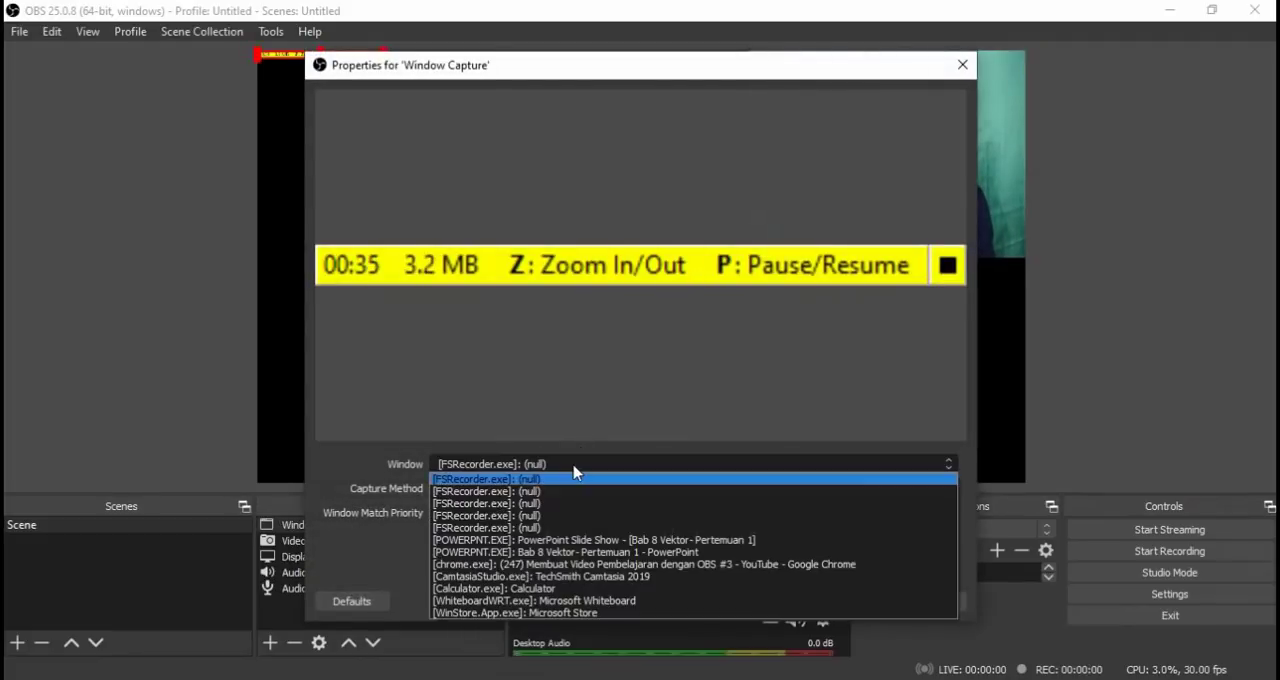
pyautogui.click(615, 545)
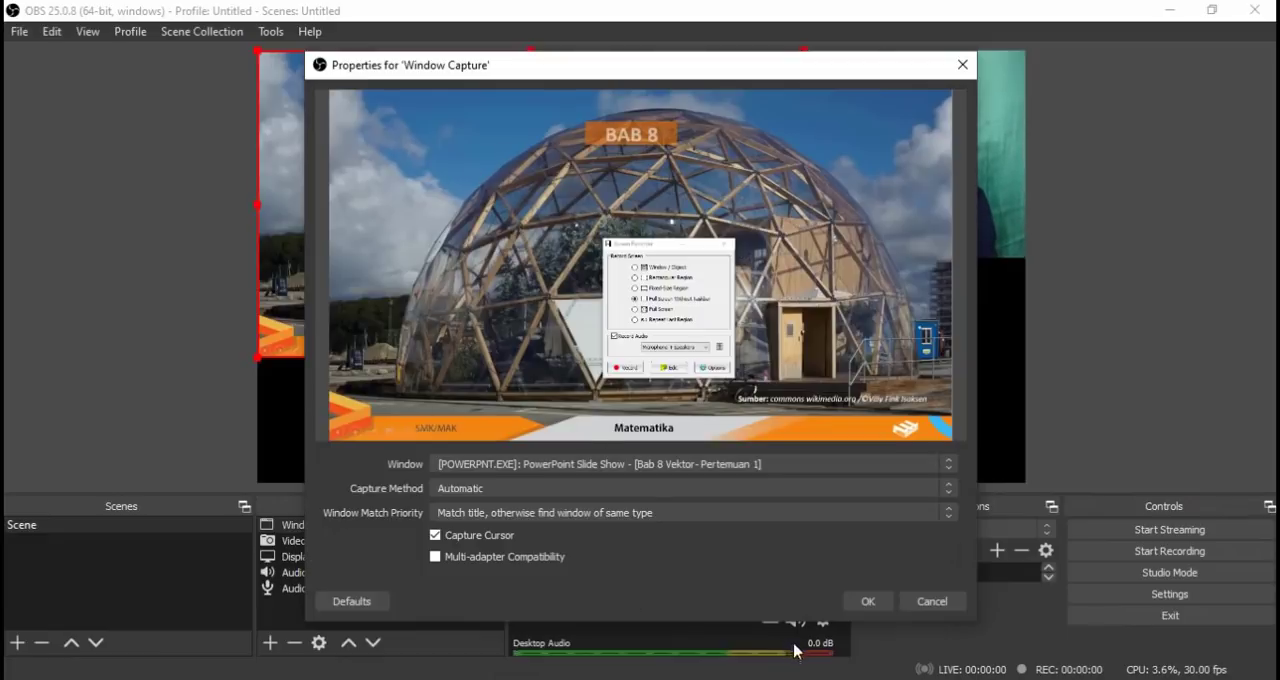
pyautogui.click(867, 601)
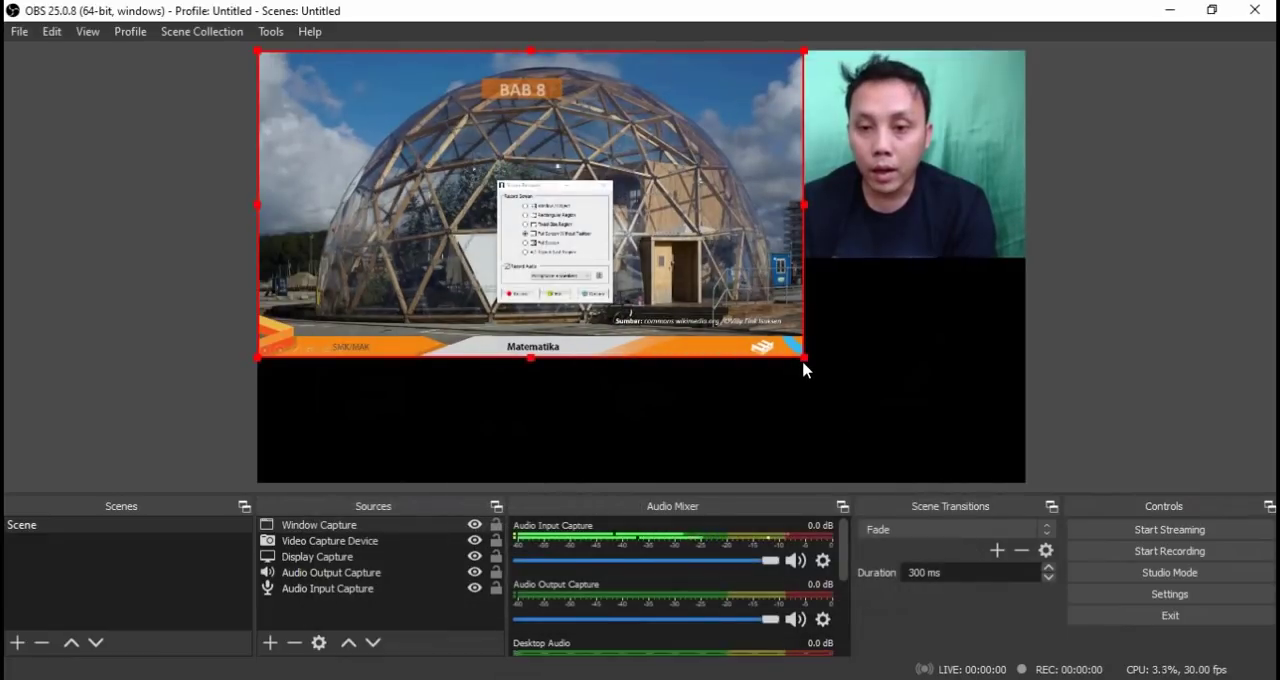
# Shrink the slide show capture until it clears the webcam image, and reduce the webcam image to a small thumbnail in the canvas's upper-right corner.
pyautogui.moveTo(805, 361); pyautogui.dragTo(680, 331)
pyautogui.click(771, 243)
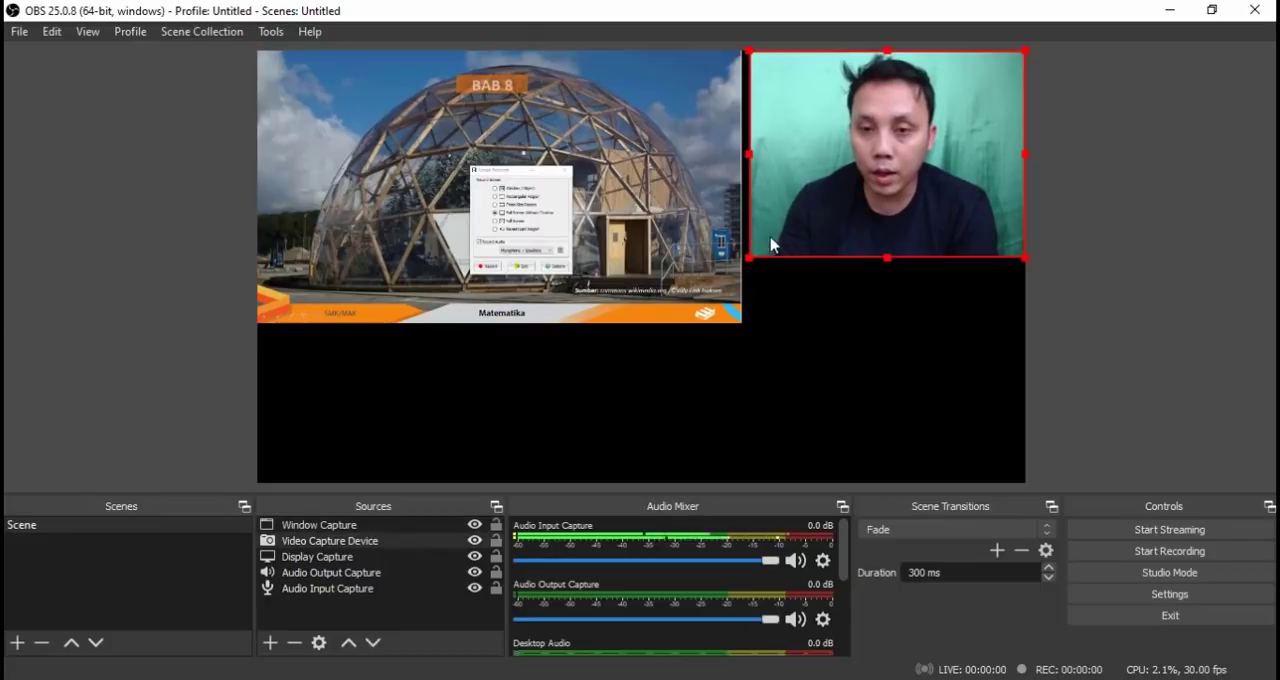
pyautogui.moveTo(746, 258); pyautogui.dragTo(949, 126)
# Enlarge the slide show capture to fill most of the canvas, aligned to its lower-left corner, and make the webcam thumbnail slightly smaller.
pyautogui.click(720, 305)
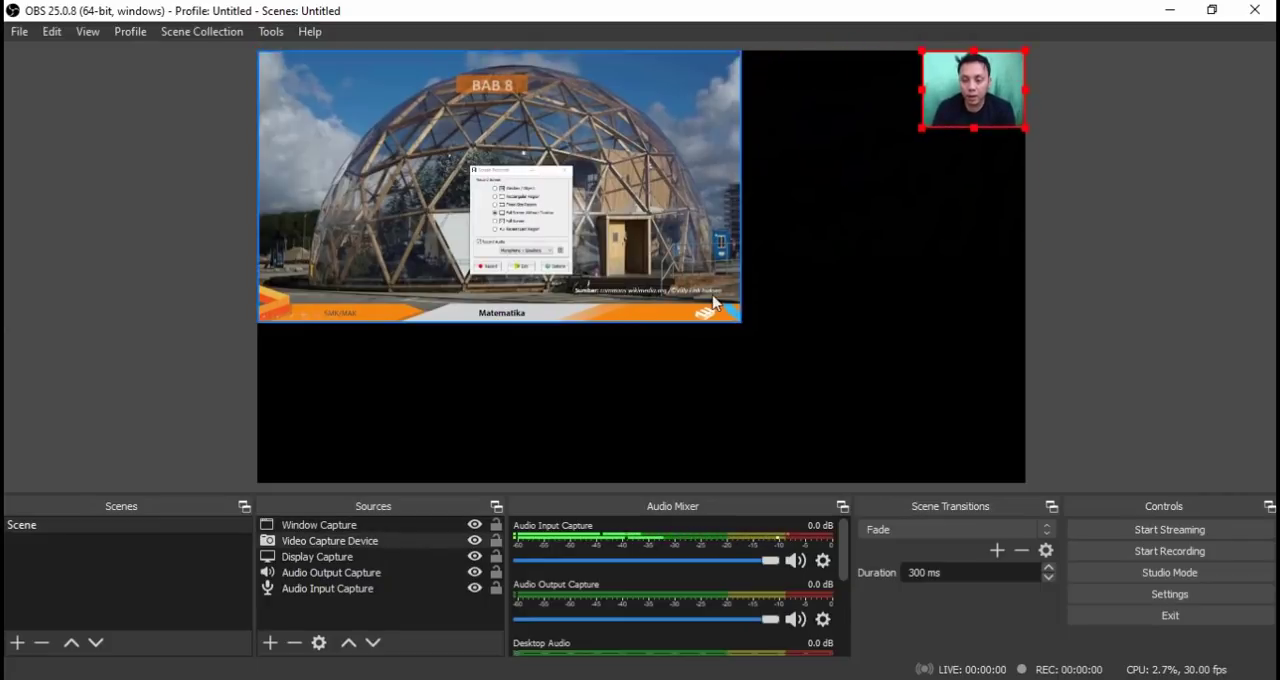
pyautogui.moveTo(743, 331); pyautogui.dragTo(900, 426)
pyautogui.moveTo(947, 114)
pyautogui.mouseDown()
pyautogui.moveTo(855, 118)
pyautogui.moveTo(937, 122)
pyautogui.moveTo(924, 120)
pyautogui.mouseUp()
pyautogui.click(897, 422)
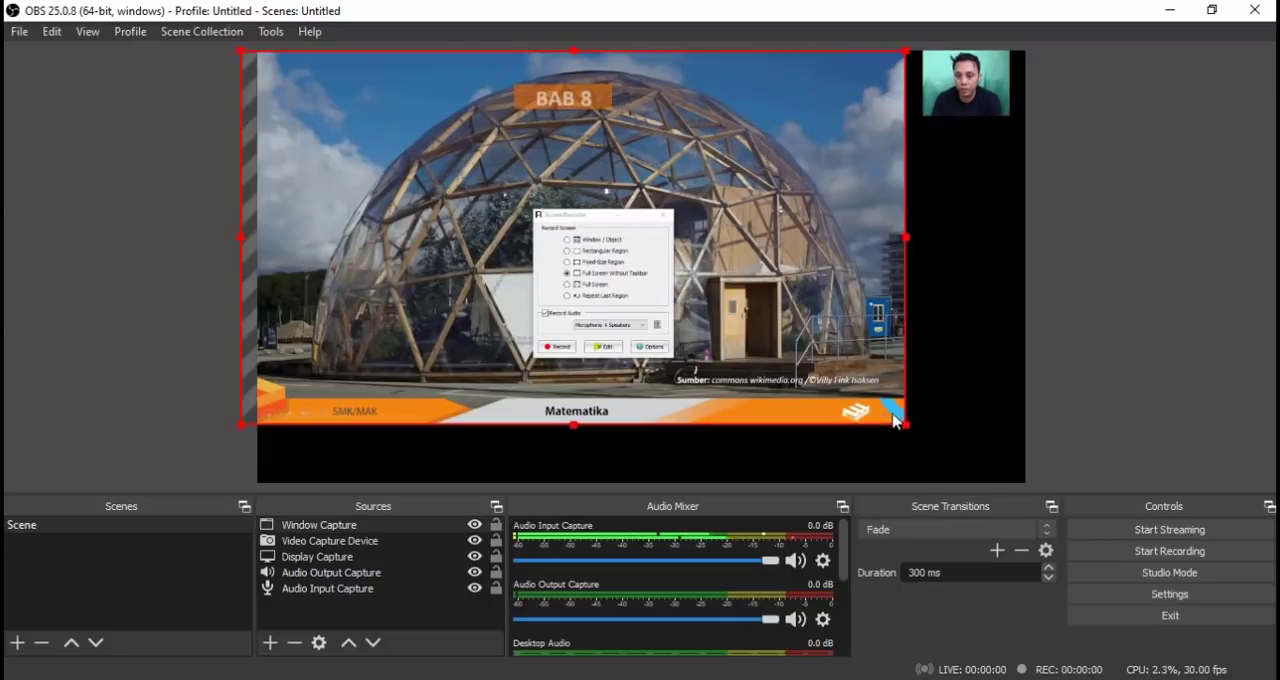
pyautogui.moveTo(912, 424); pyautogui.dragTo(927, 434)
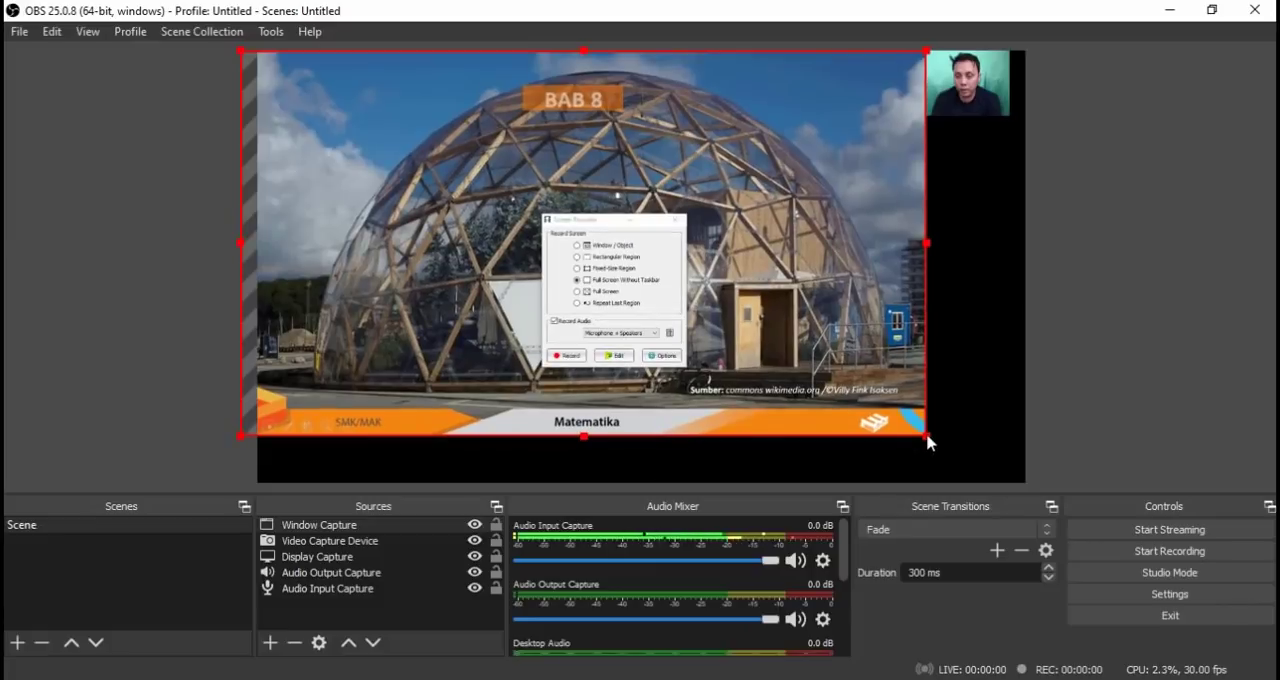
pyautogui.moveTo(838, 369); pyautogui.dragTo(860, 412)
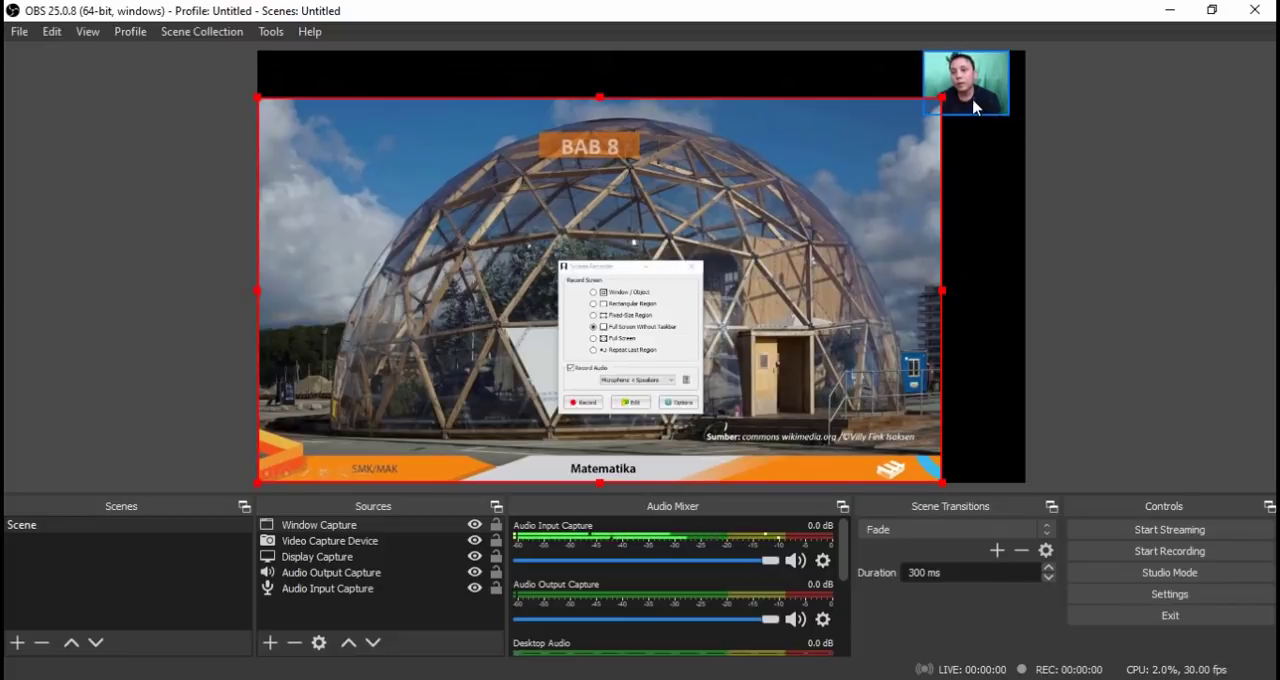
# Fit the webcam thumbnail into the canvas's upper-right corner and enlarge the slide show capture slightly from its upper-right corner.
pyautogui.moveTo(966, 85); pyautogui.dragTo(982, 84)
pyautogui.click(928, 340)
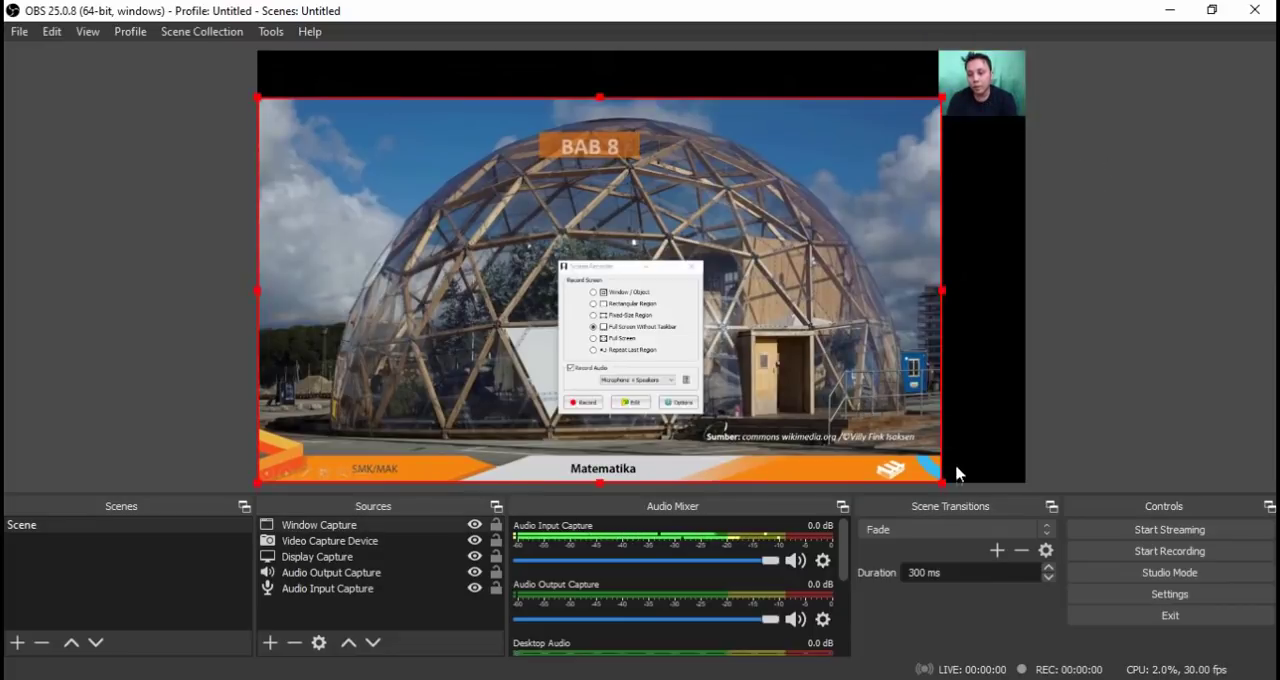
pyautogui.moveTo(943, 97); pyautogui.dragTo(958, 88)
pyautogui.click(990, 175)
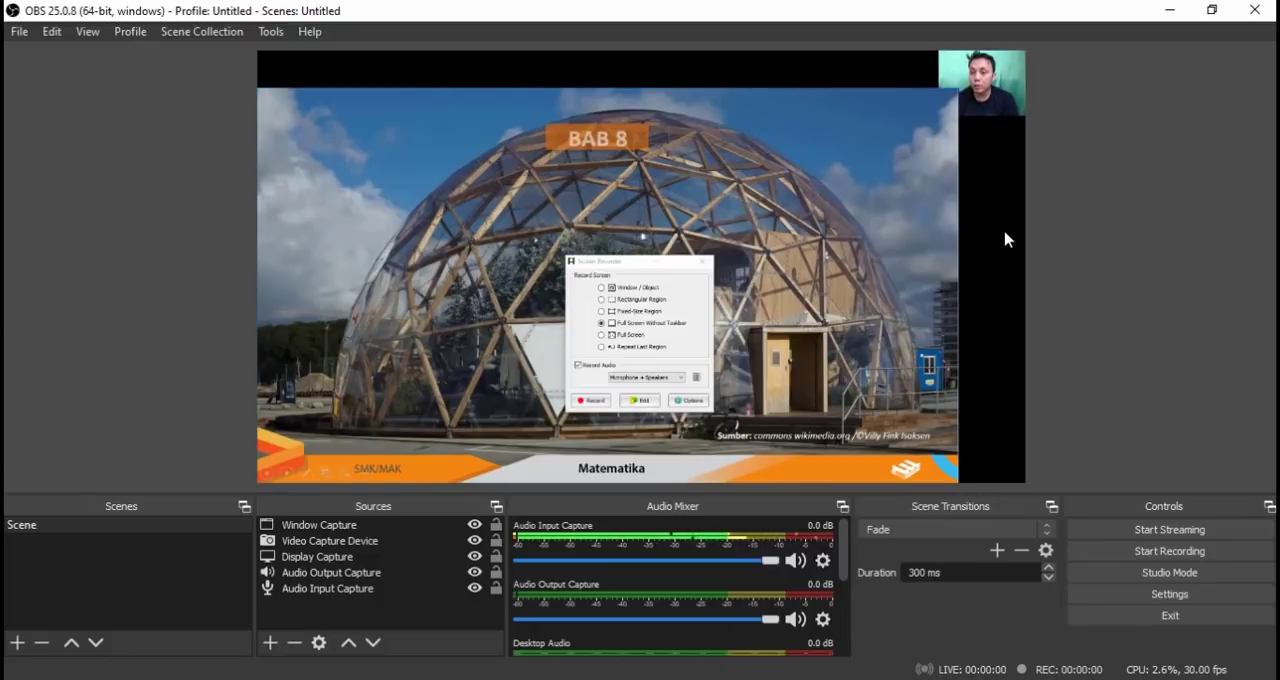
# Switch to the PowerPoint slide show, start recording on the dome photo slide and dismiss the Slide Show Help window.
pyautogui.click(1168, 10)
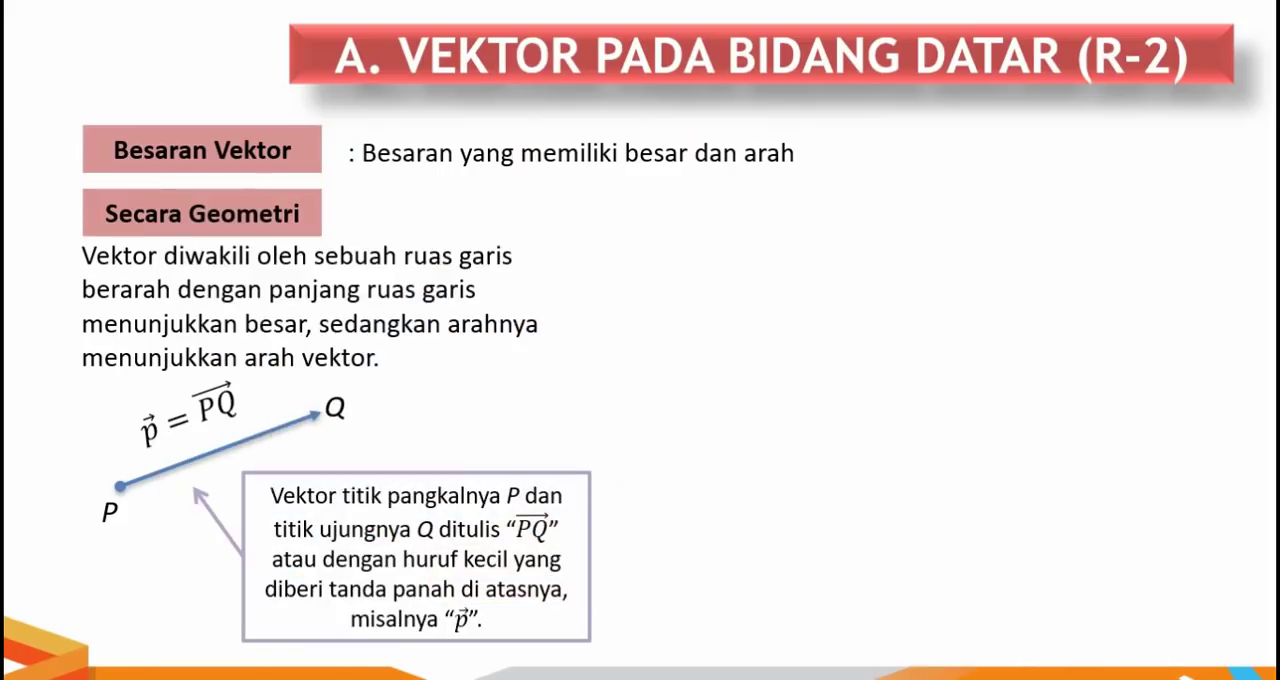
pyautogui.scroll(9, 855, 366)
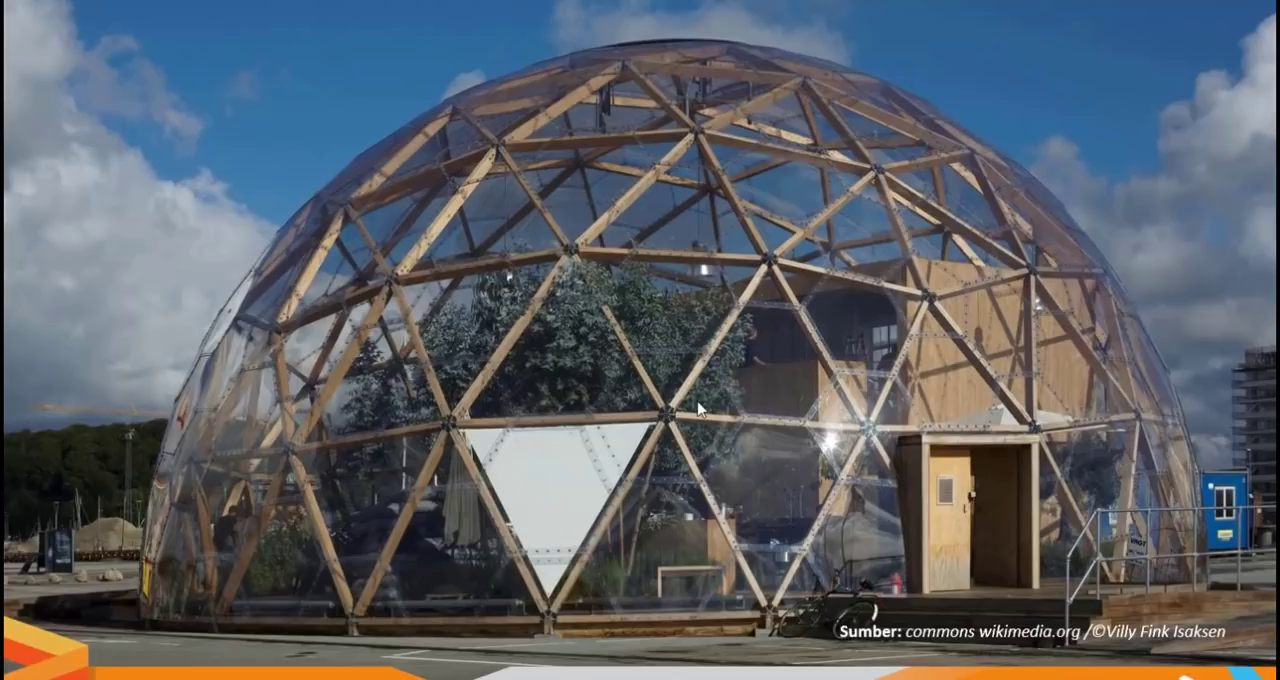
pyautogui.press('F1')
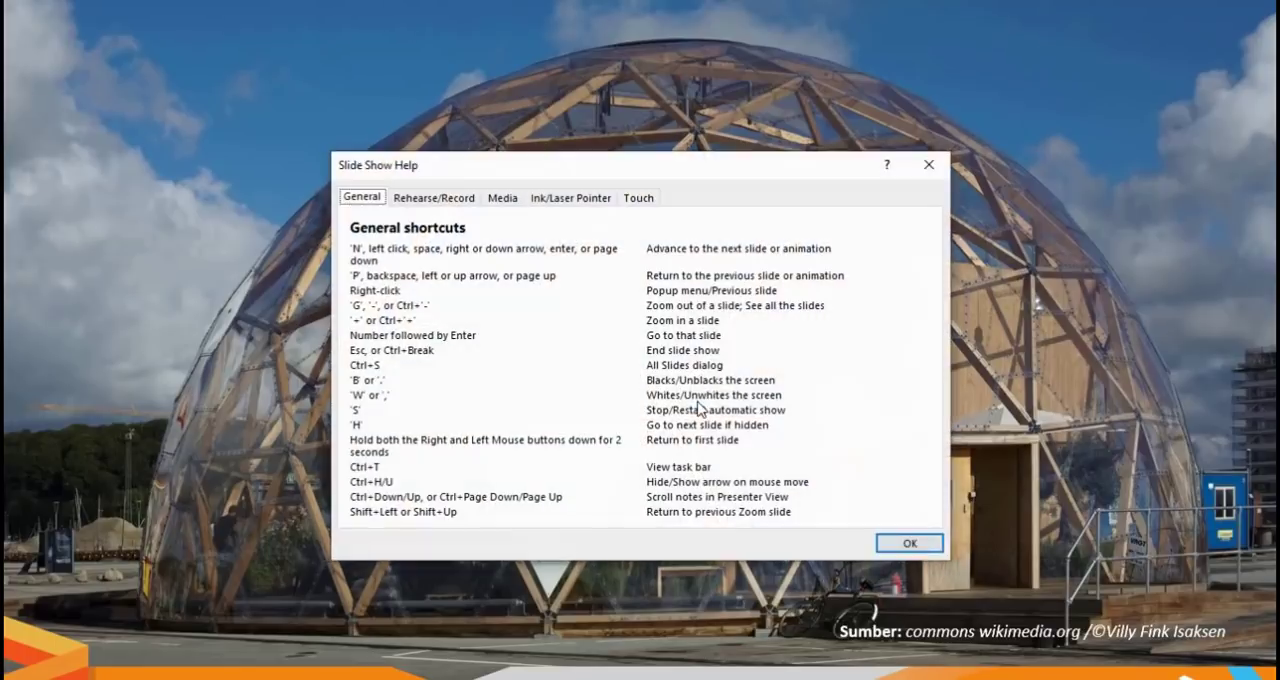
pyautogui.click(910, 545)
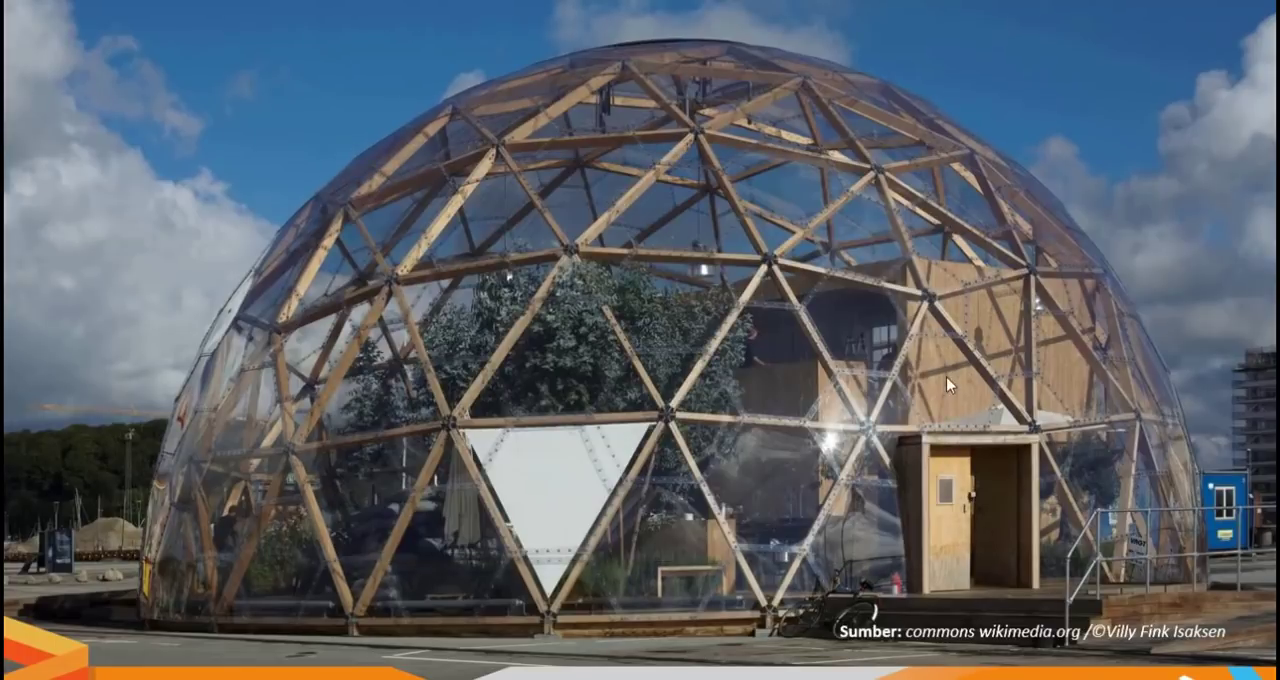
# Present the slides from Peta Konsep through Vektor pada Bidang Datar (R-2) to Kesamaan Vektor, and end the slide show.
pyautogui.click(947, 376)
pyautogui.click(947, 376)
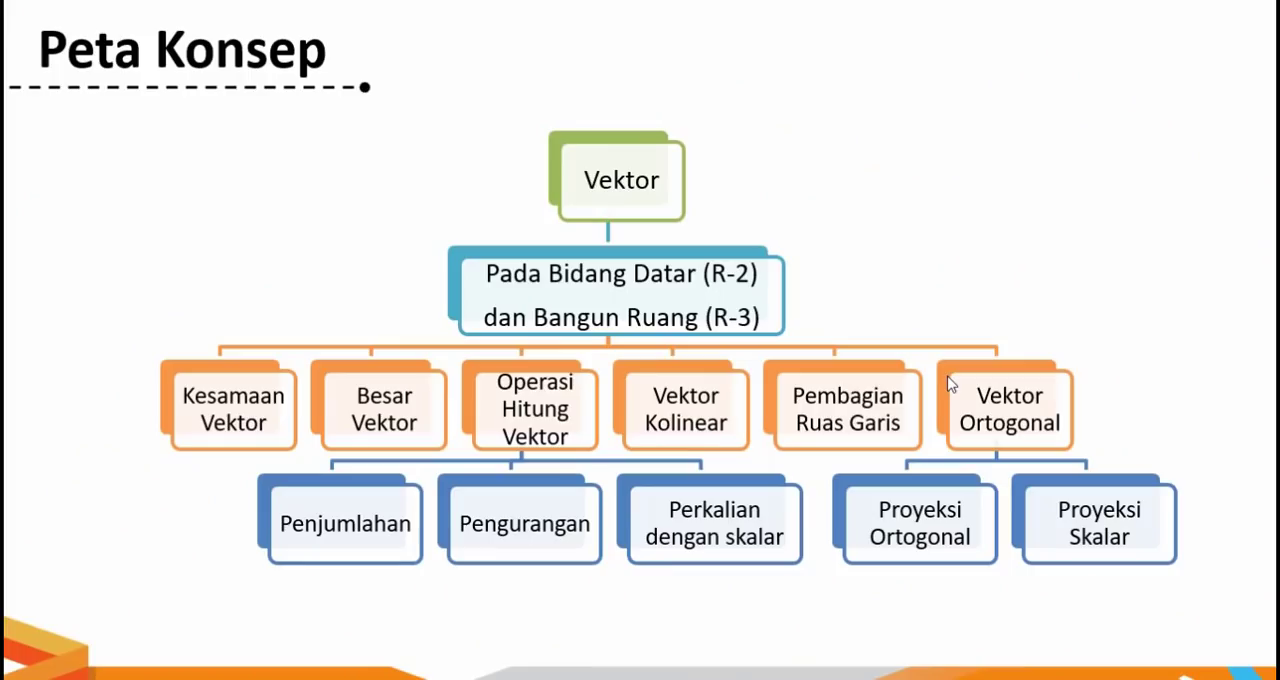
pyautogui.click(950, 384)
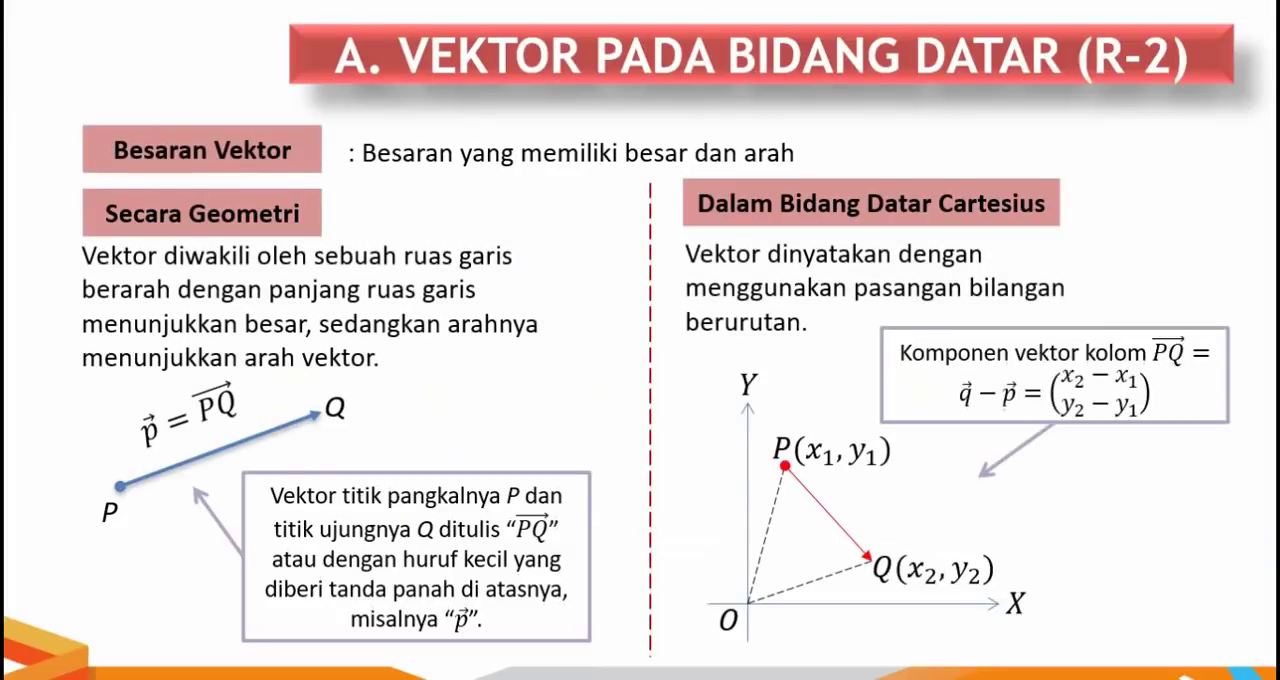
pyautogui.press('Right')
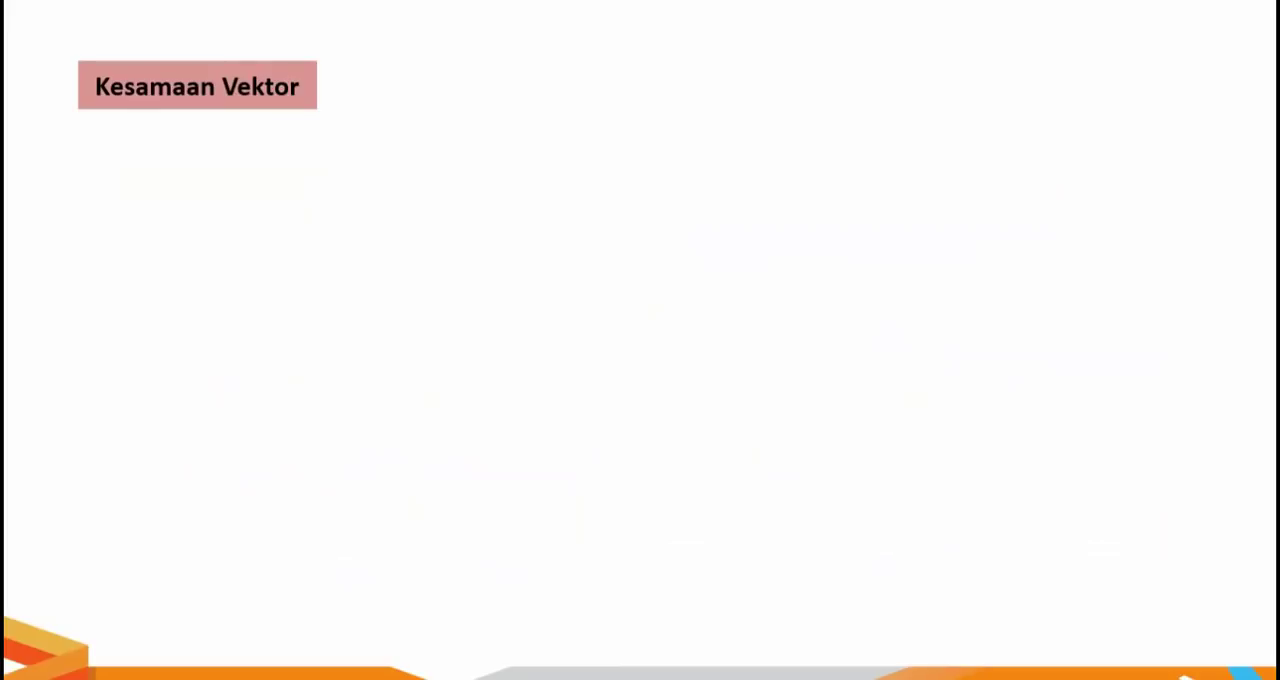
pyautogui.press('Left')
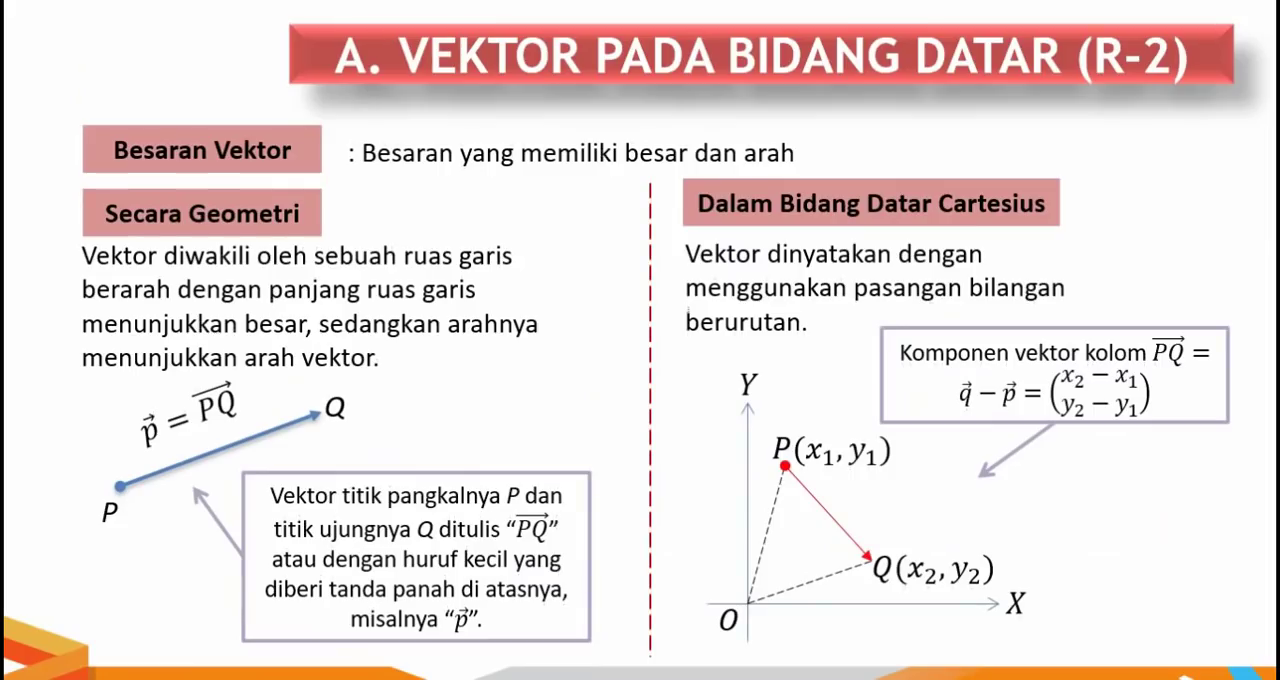
pyautogui.press('Right')
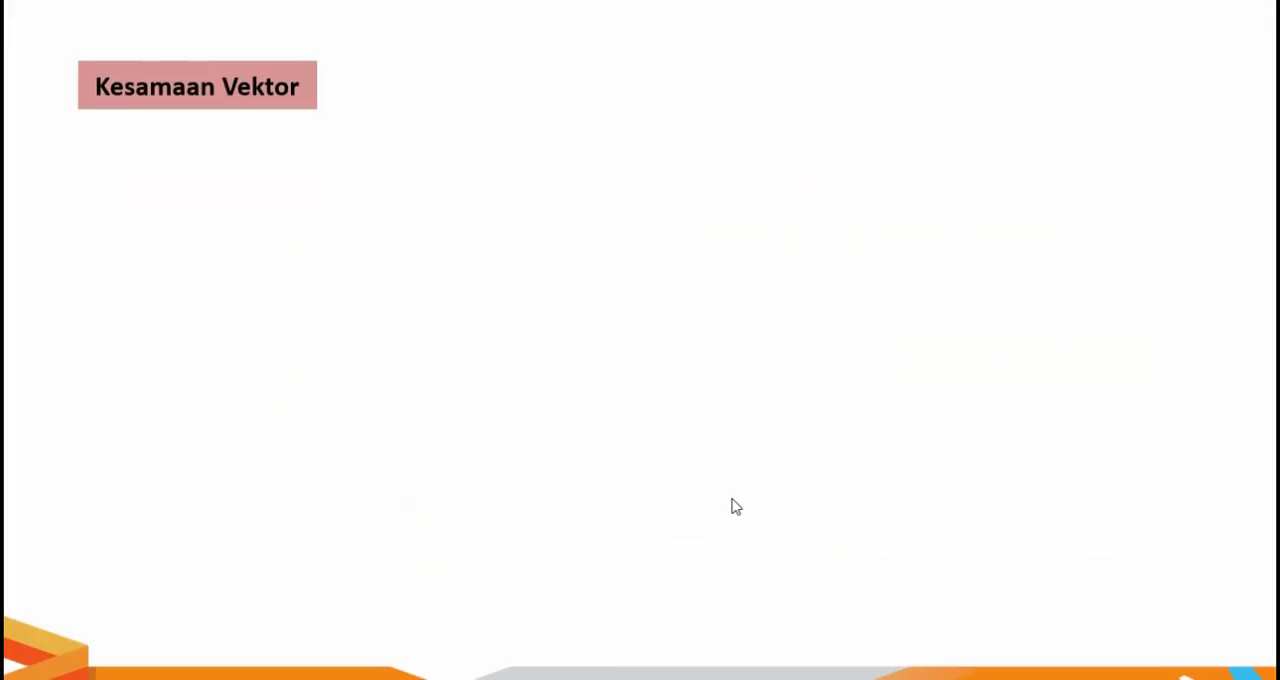
pyautogui.press('Escape')
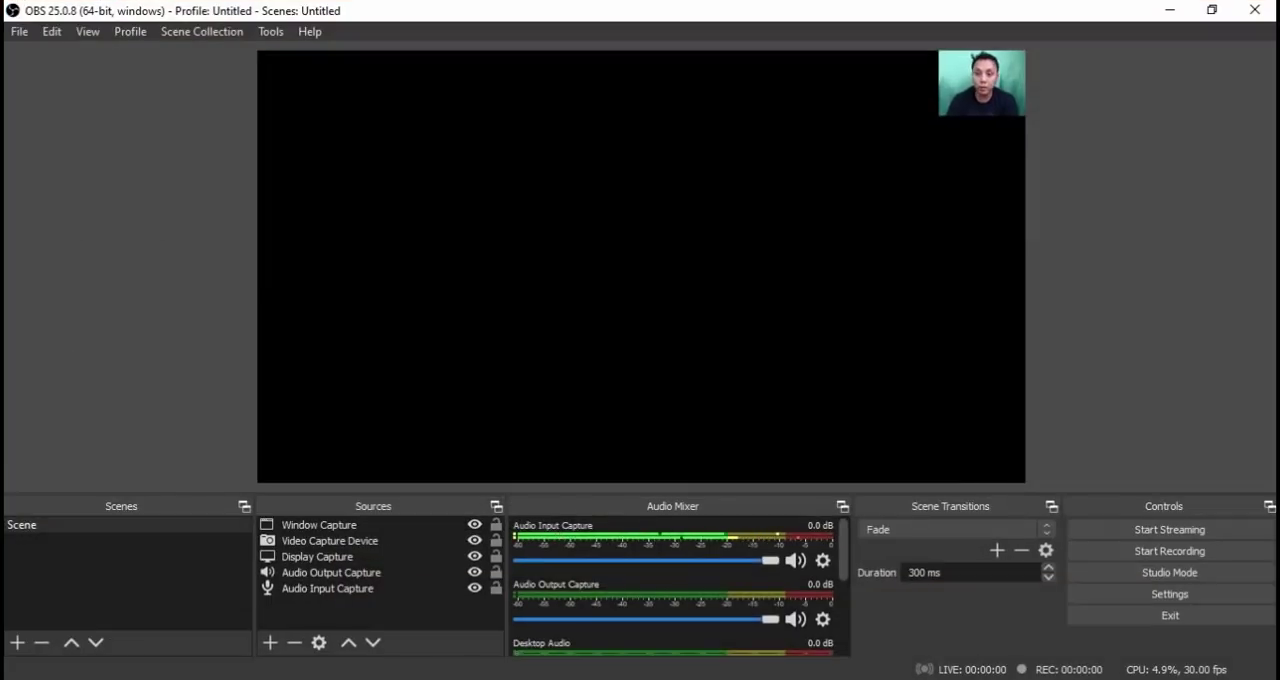
# Back in OBS, enlarge the webcam image from its lower-left corner toward the middle of the canvas.
pyautogui.click(958, 112)
pyautogui.moveTo(937, 120); pyautogui.dragTo(740, 323)
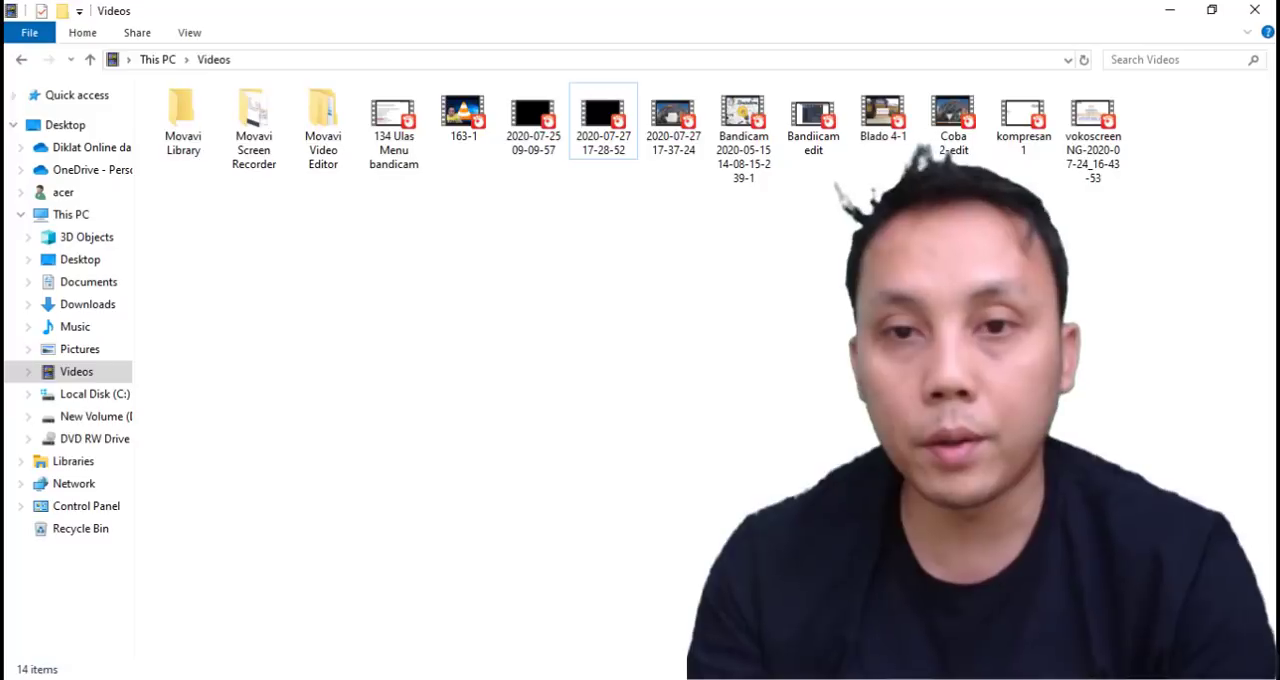
pyautogui.doubleClick(672, 128)
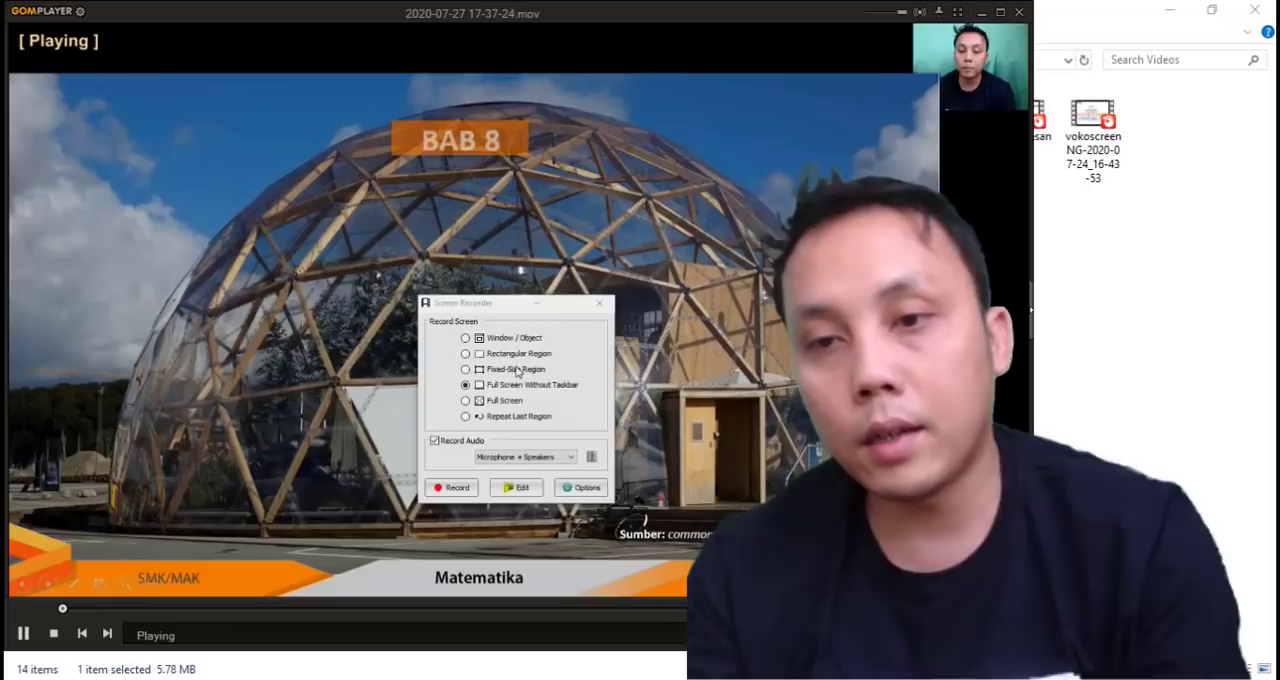
pyautogui.click(1001, 13)
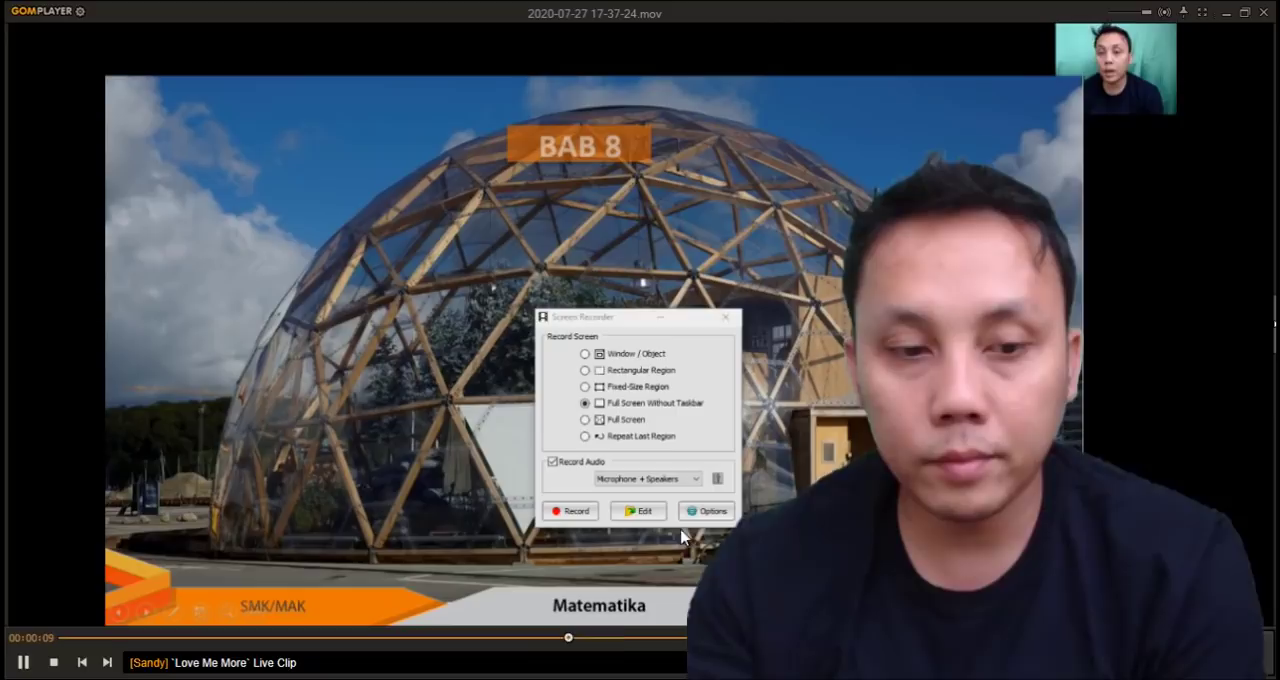
pyautogui.click(1263, 12)
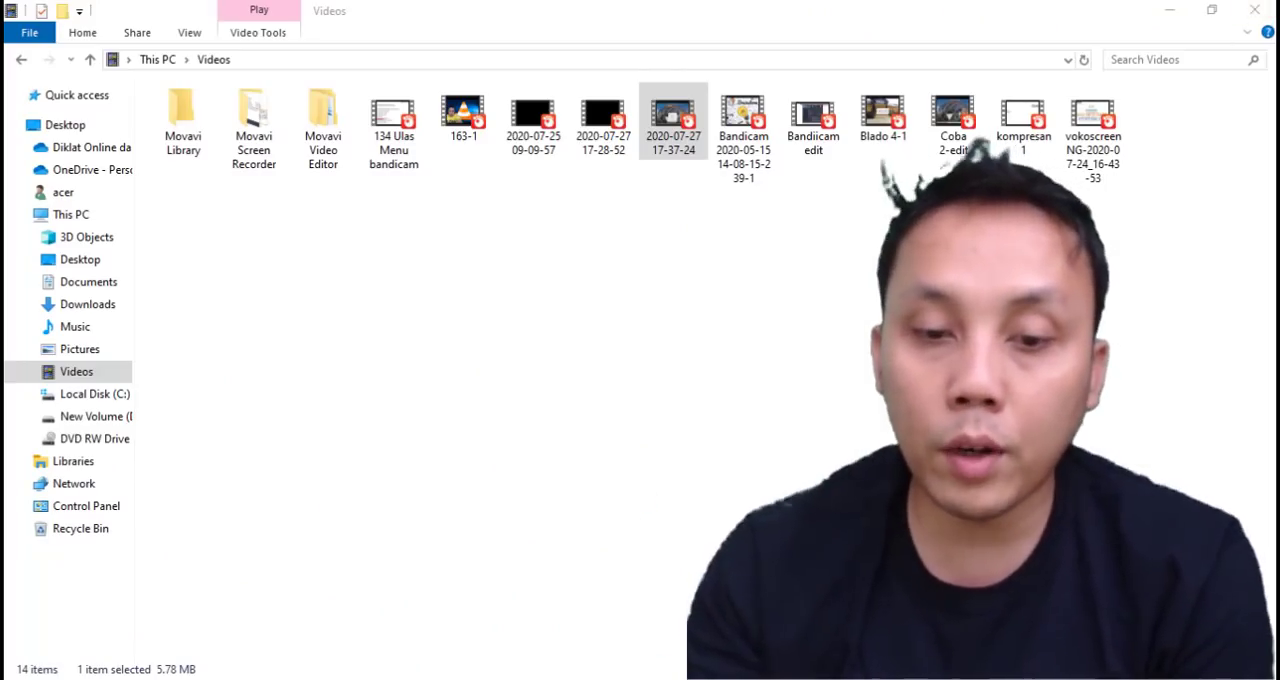
pyautogui.rightClick(672, 110)
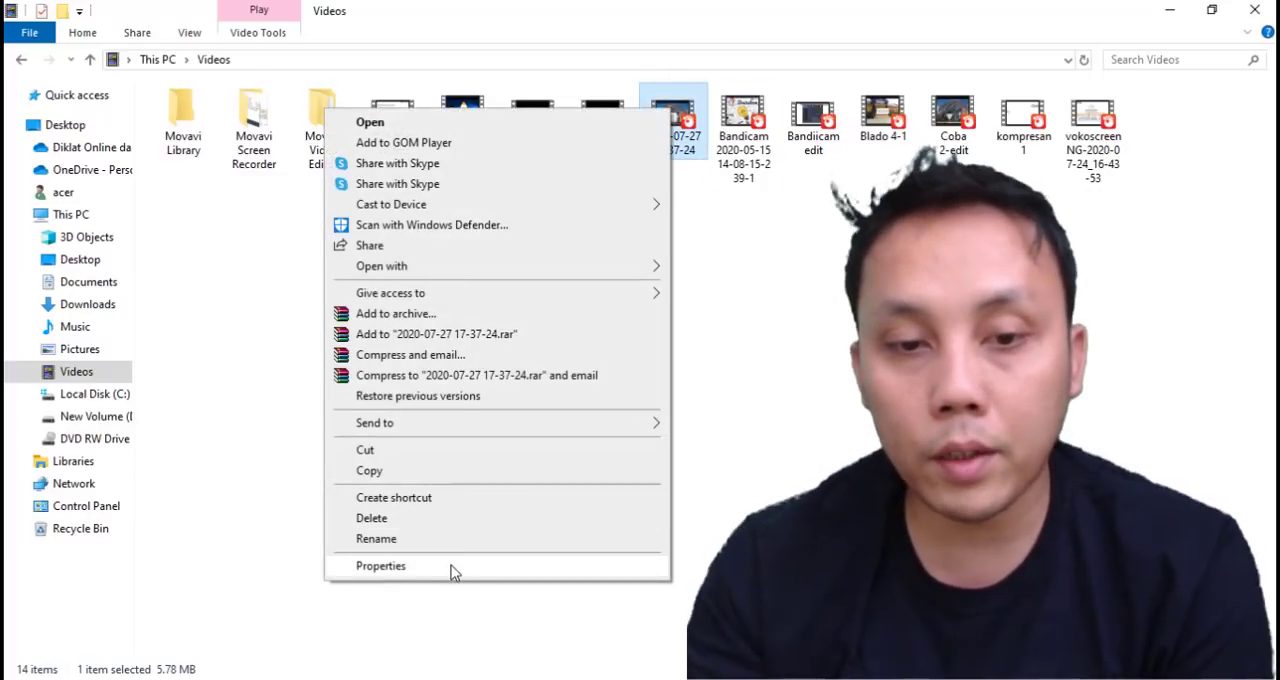
pyautogui.click(449, 566)
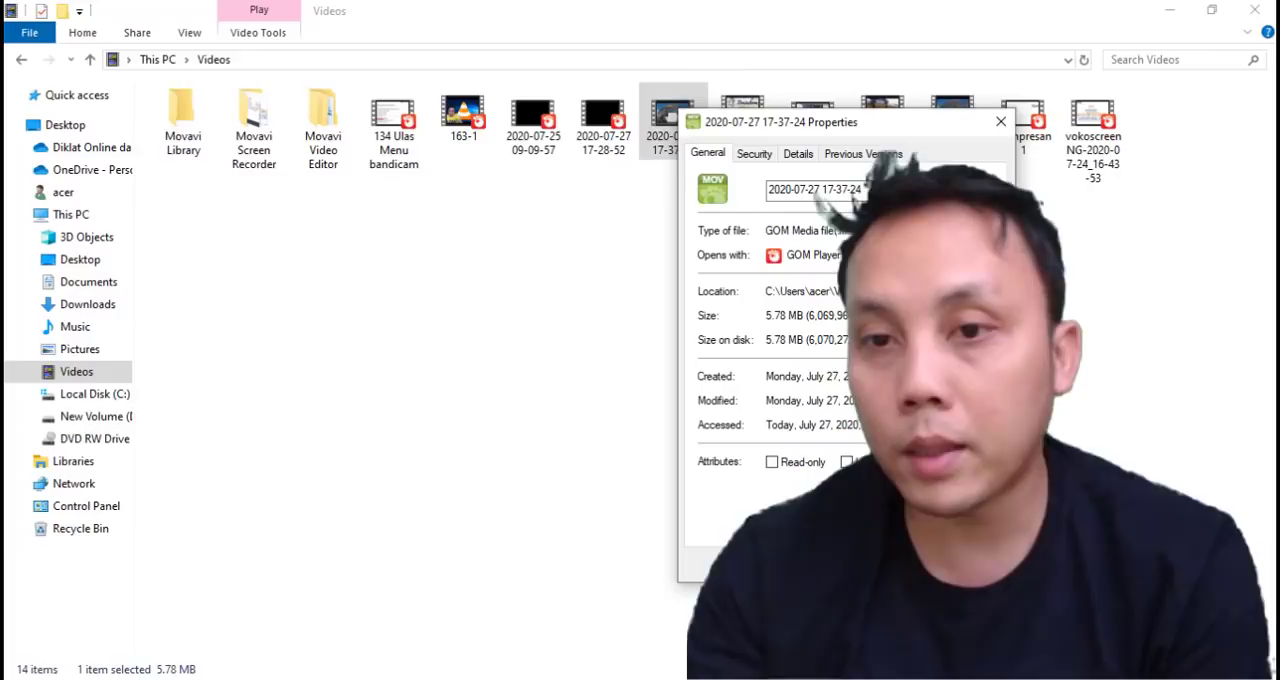
pyautogui.click(999, 123)
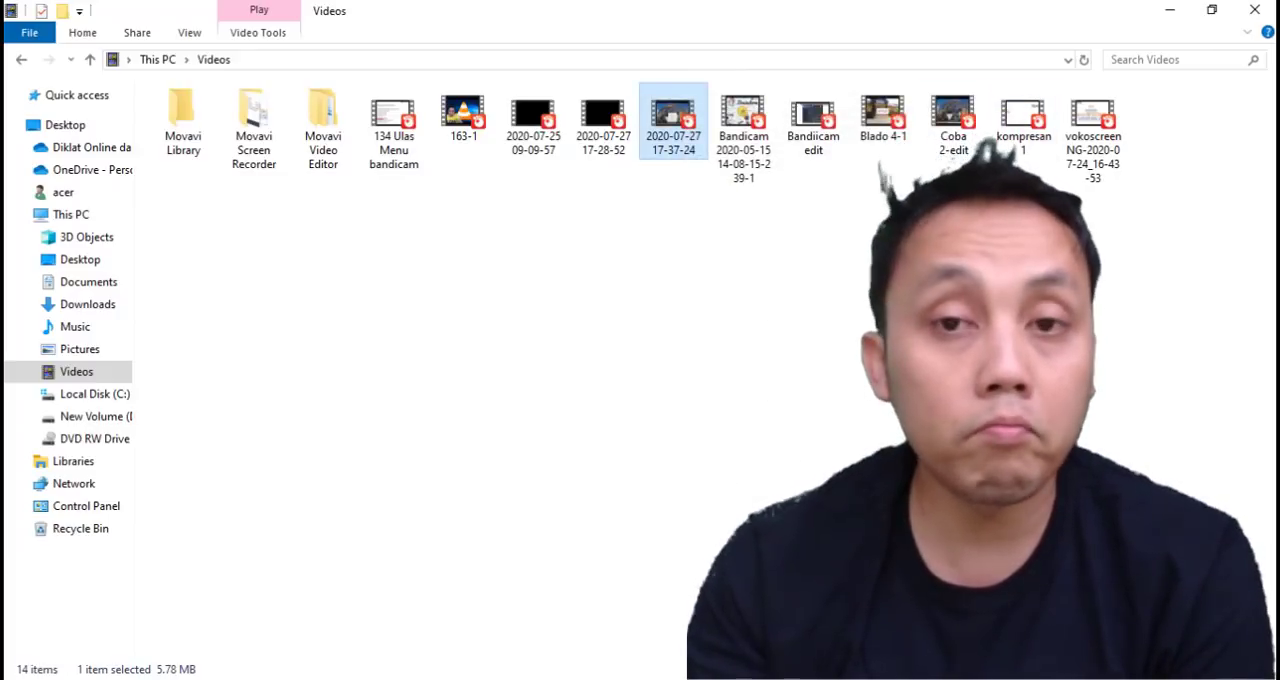
# Switch to the Chrome window showing the OBS Studio download page at obsproject.com/download.
pyautogui.moveTo(579, 679)
pyautogui.click(577, 620)
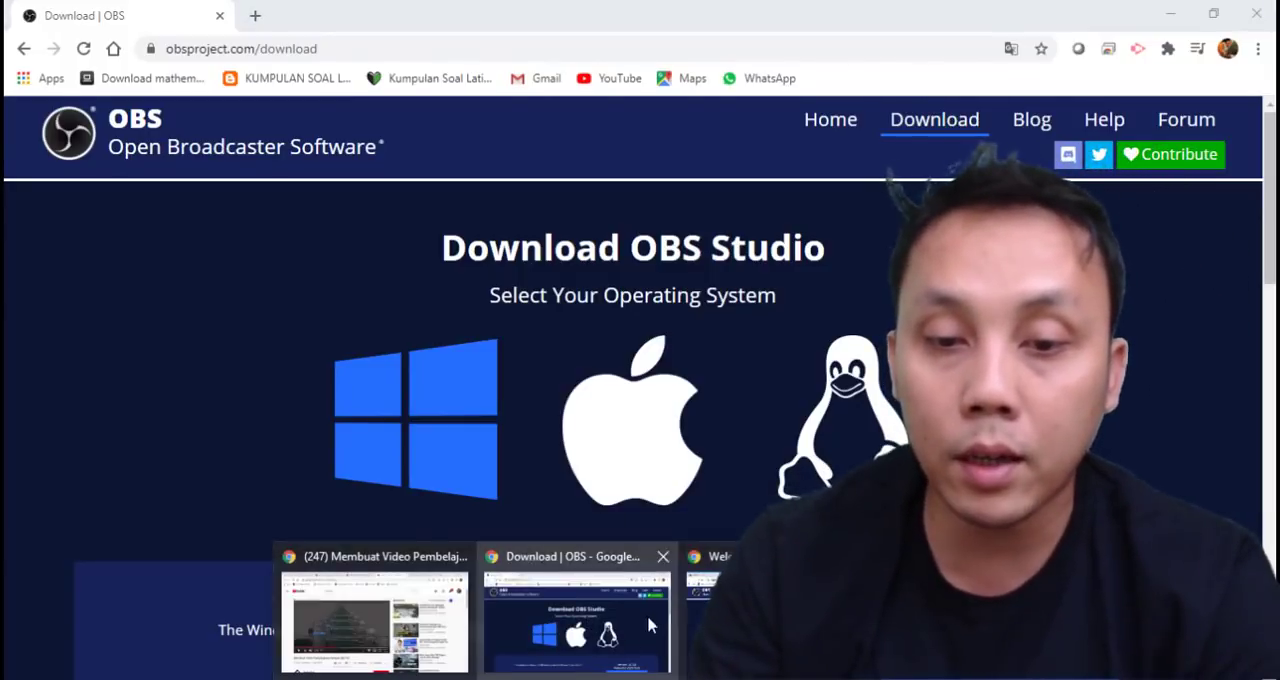
pyautogui.click(660, 624)
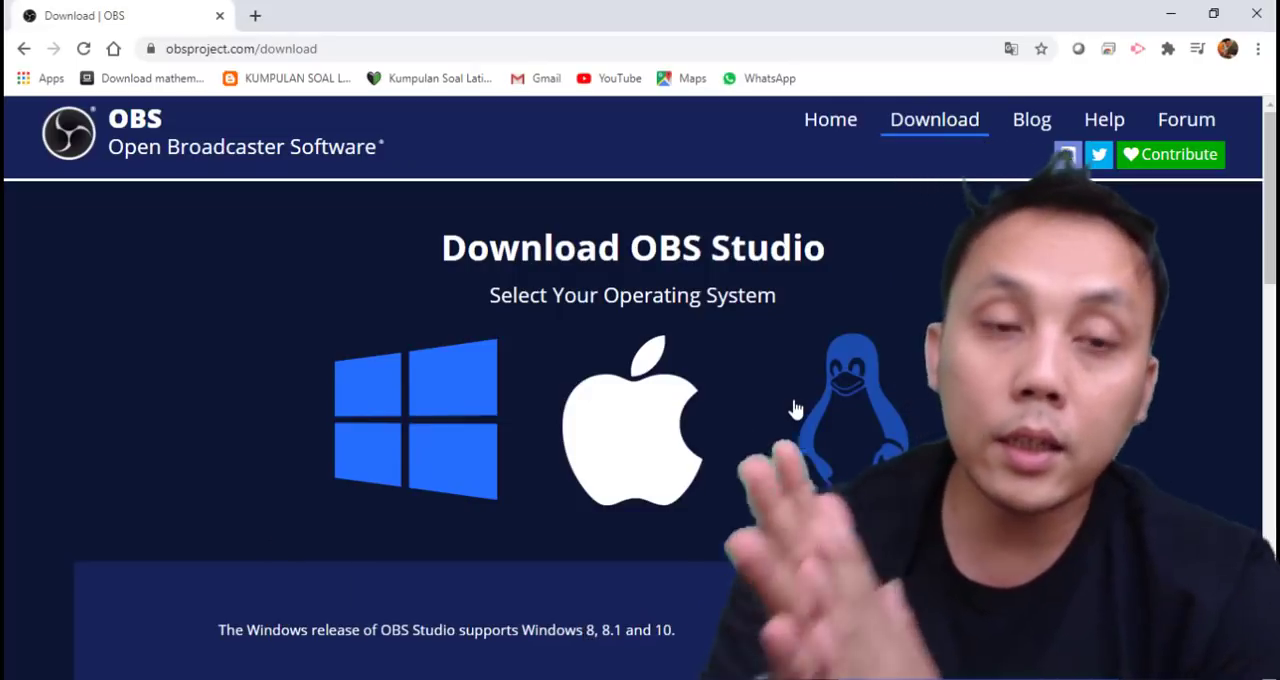